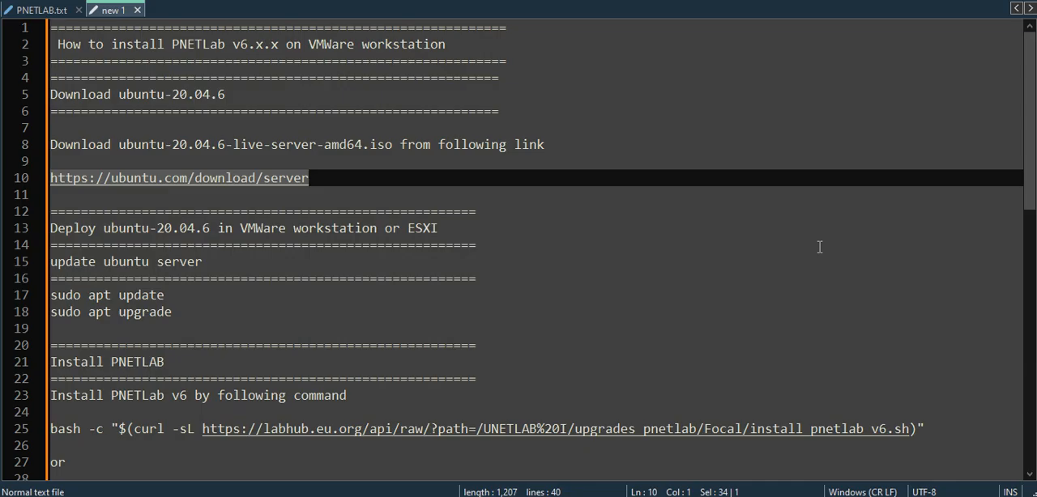
left_click(338, 193)
left_click_drag(339, 183, 49, 170)
left_click(319, 205)
left_click_drag(319, 177, 49, 167)
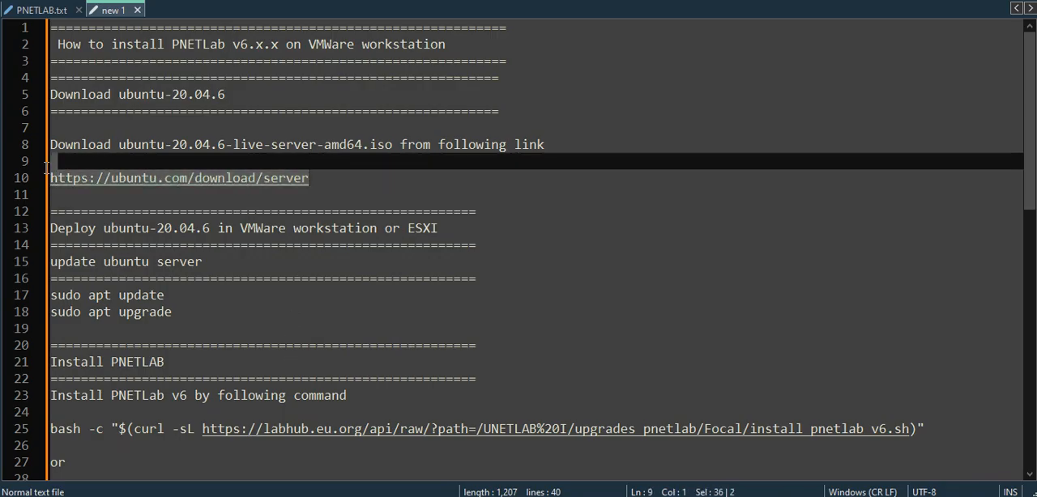
right_click(105, 169)
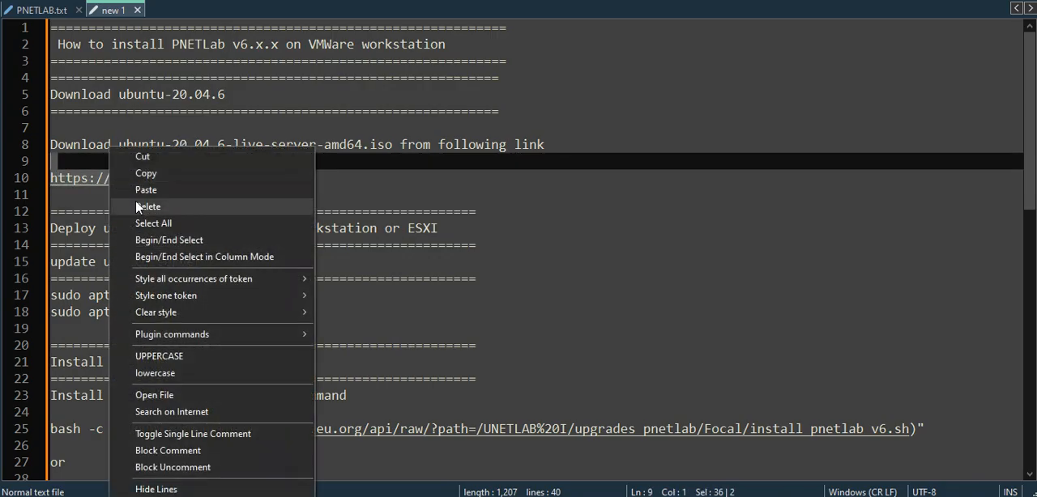
left_click(147, 180)
Switch to the web browser and open the copied Ubuntu server download address.
key("alt+Tab")
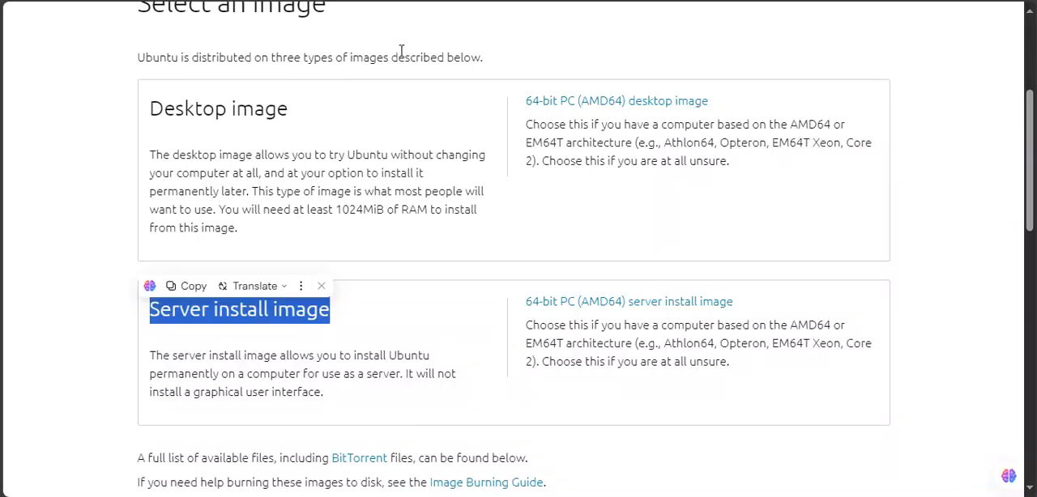
left_click(377, 10)
right_click(376, 8)
left_click(439, 166)
key("Return")
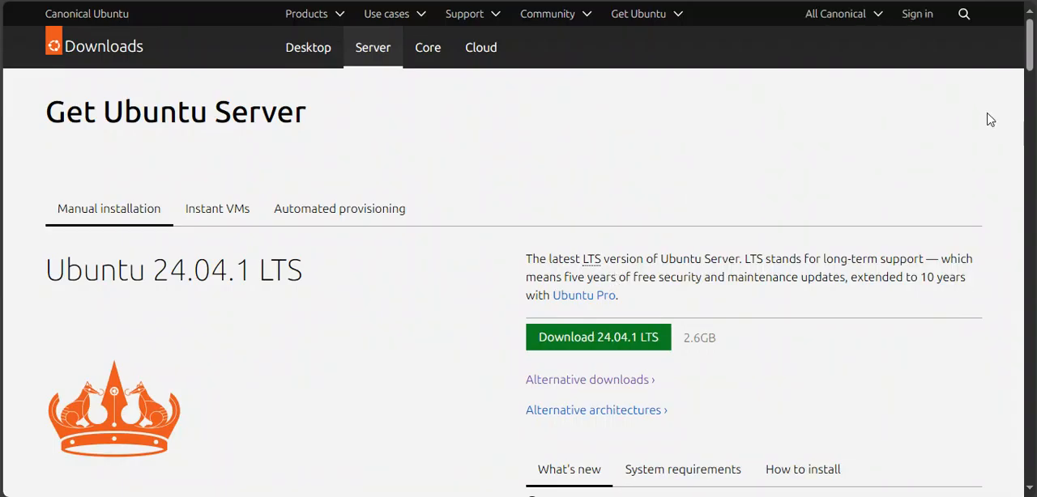
Go through the alternative downloads to the Ubuntu 20.04 LTS (Focal Fossa) release page and find the server install image.
left_click_drag(1031, 46, 1033, 62)
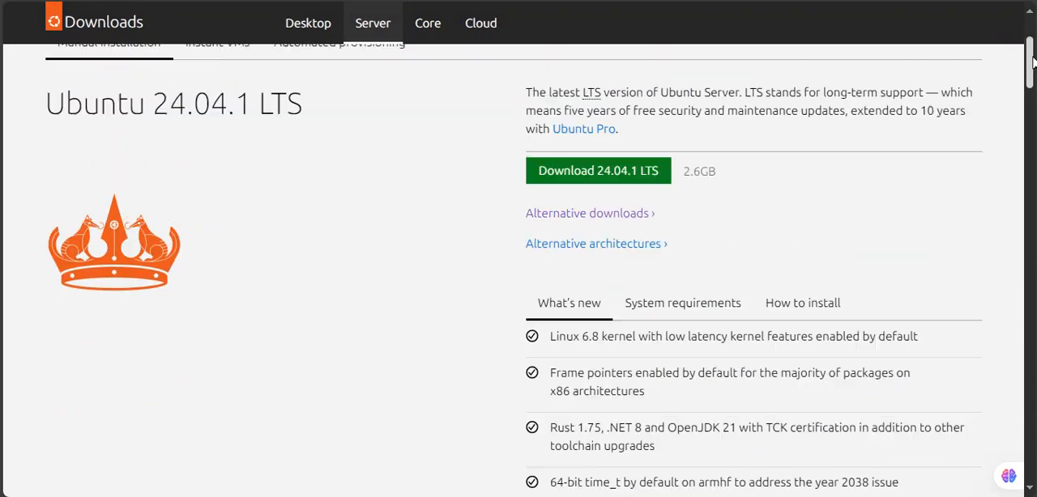
left_click(602, 214)
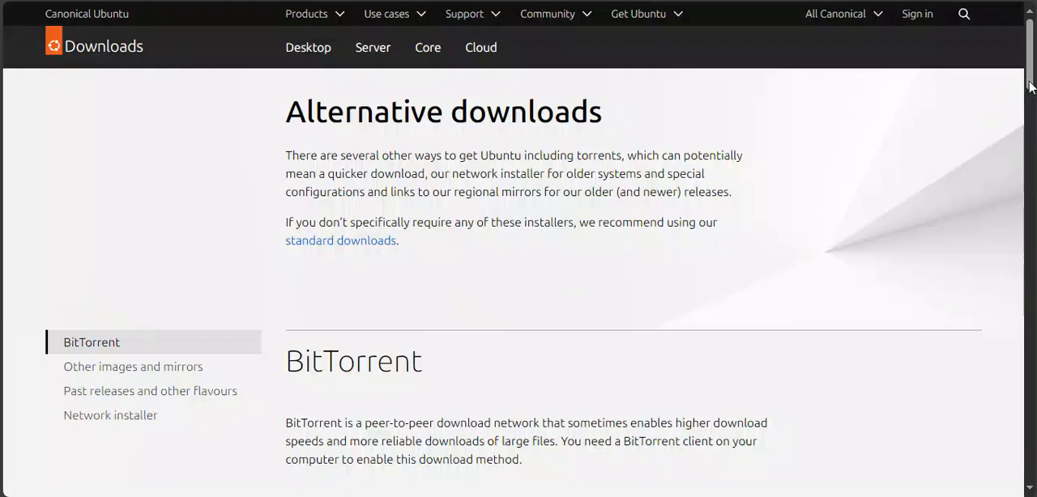
left_click_drag(1029, 77, 1030, 193)
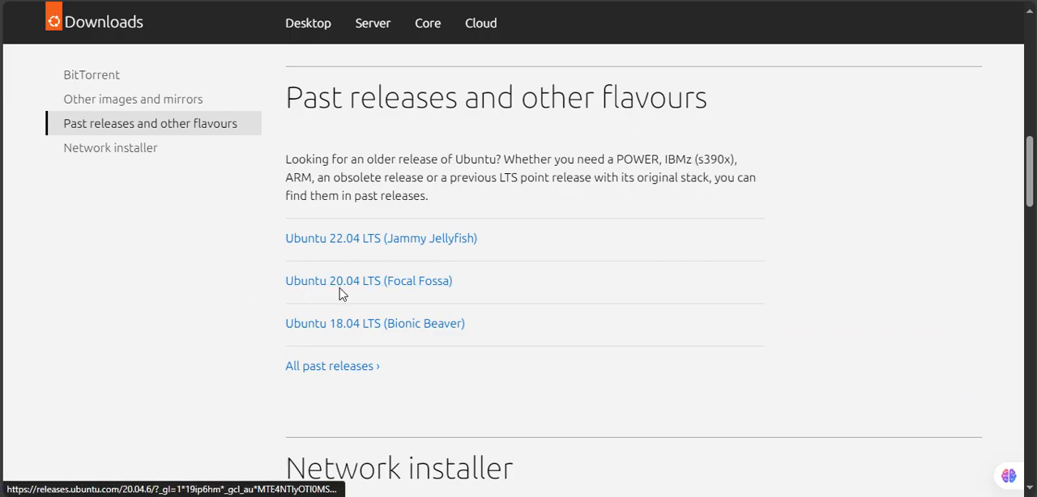
left_click(416, 291)
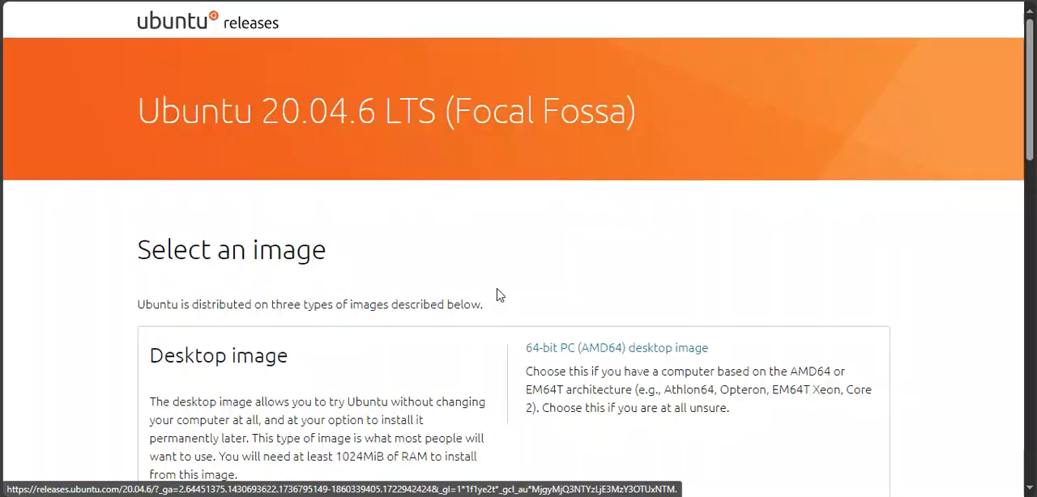
scroll(1019, 172, "down", 3)
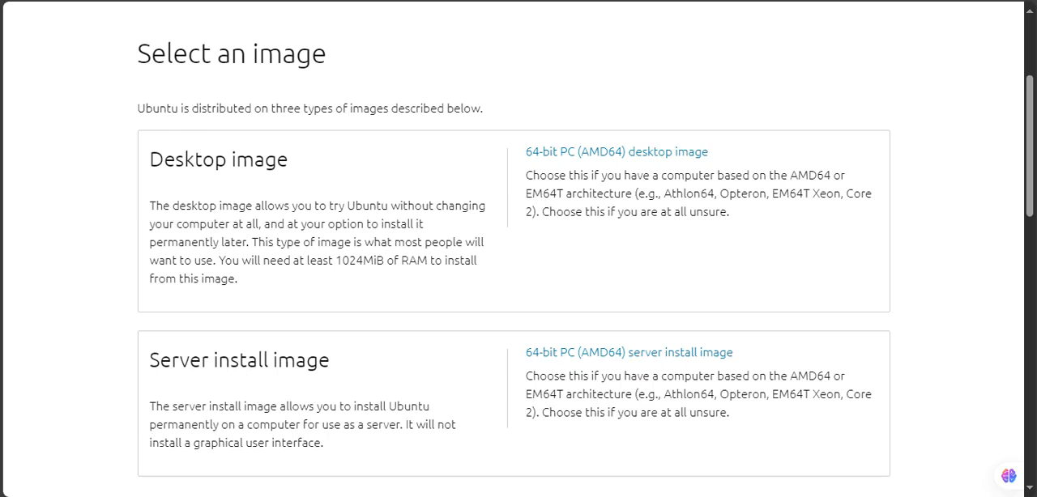
Switch to File Explorer and select ubuntu-20.04.6-live-server-amd64.iso in the ubuntu folder on drive D.
key("alt+Tab")
left_click(39, 321)
left_click_drag(1008, 161, 1017, 340)
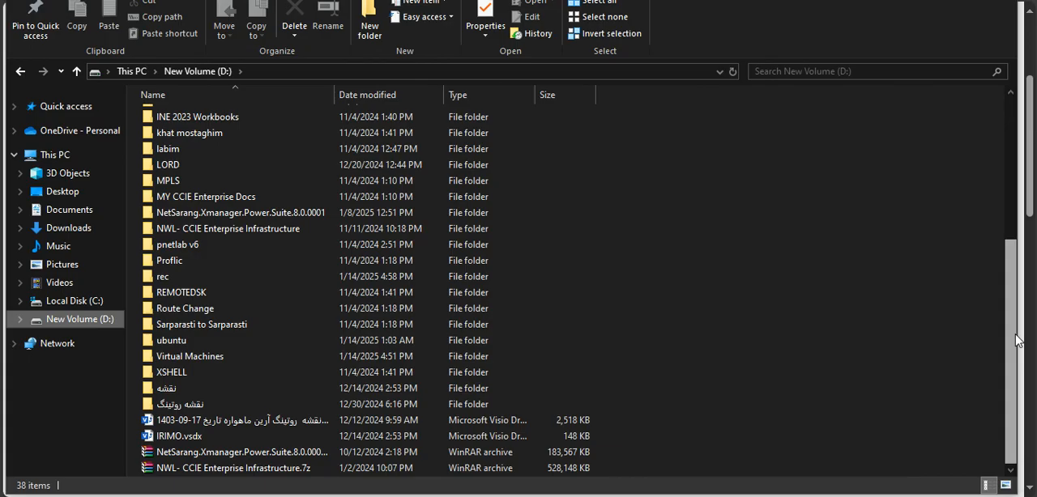
double_click(204, 340)
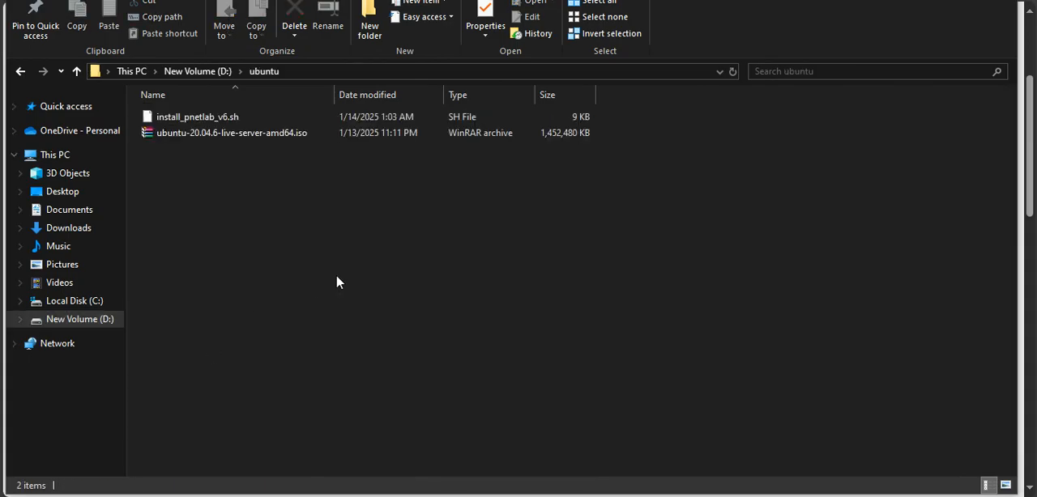
left_click_drag(255, 212, 183, 107)
left_click(241, 184)
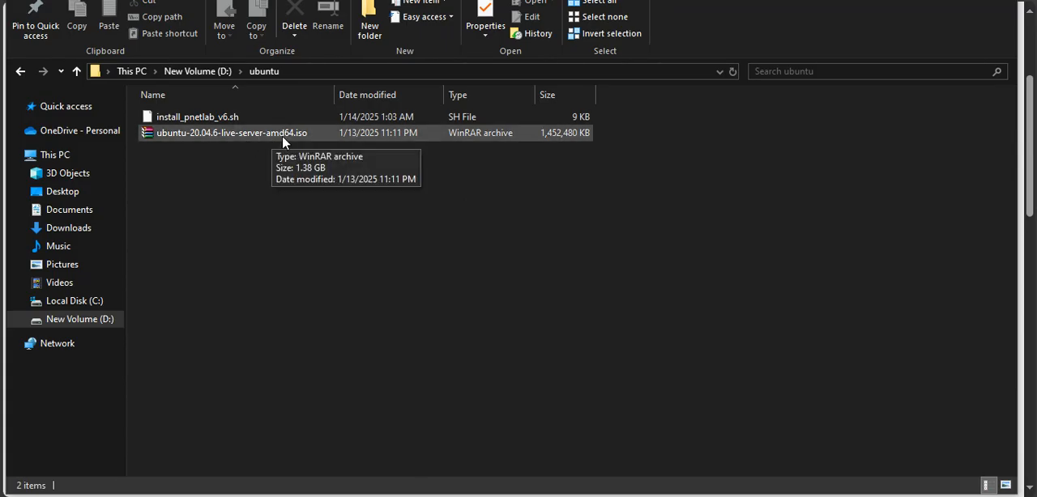
left_click(282, 138)
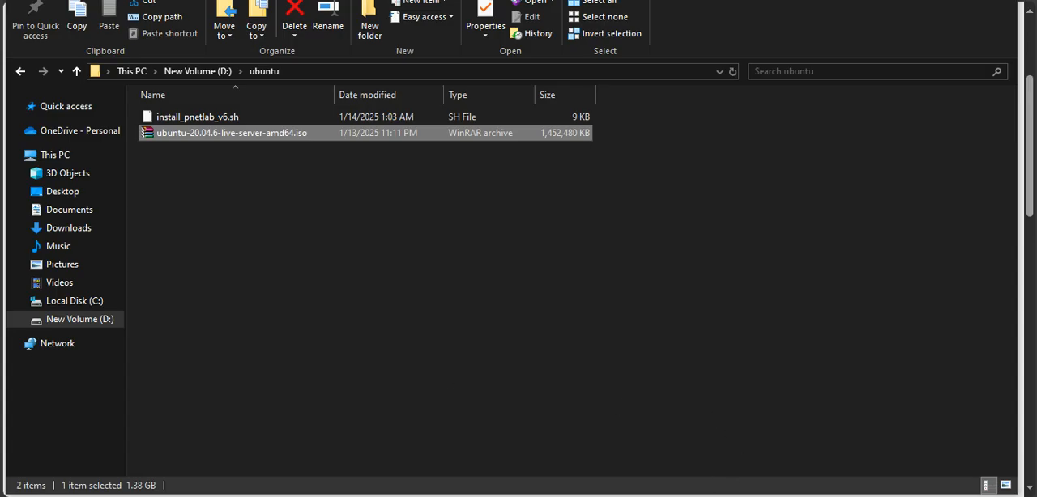
Switch to VMware Workstation and check the default location for virtual machines in the preferences, leaving without changes.
key("alt+Tab")
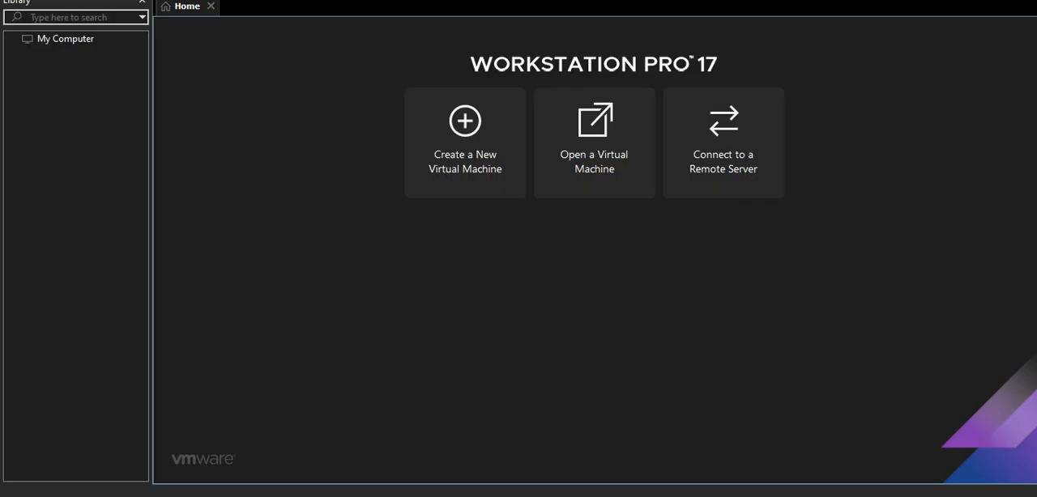
left_click(40, 1)
left_click(50, 69)
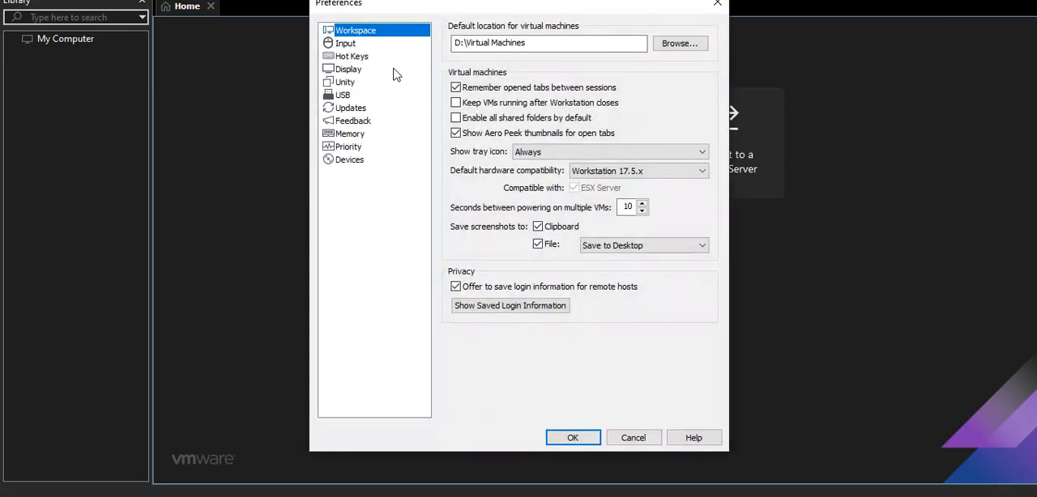
left_click(548, 45)
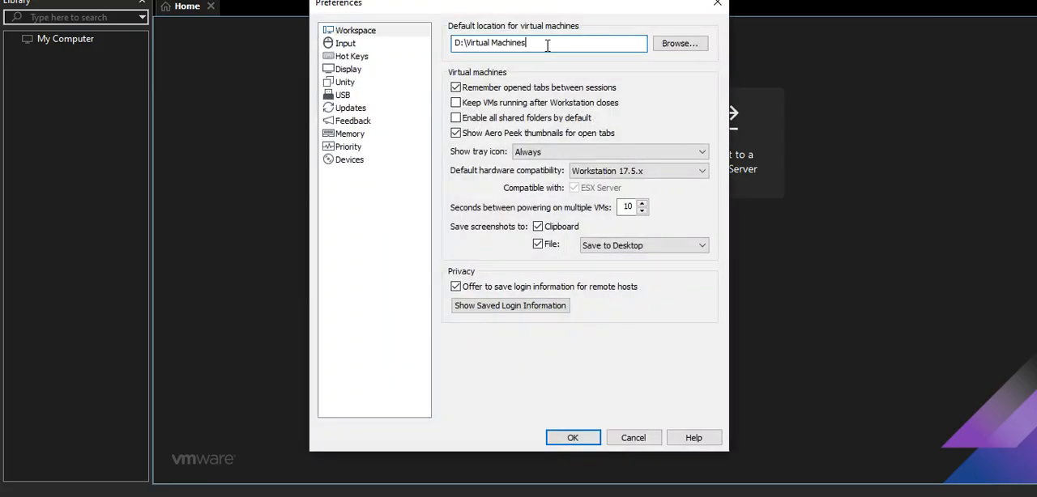
left_click_drag(547, 45, 435, 48)
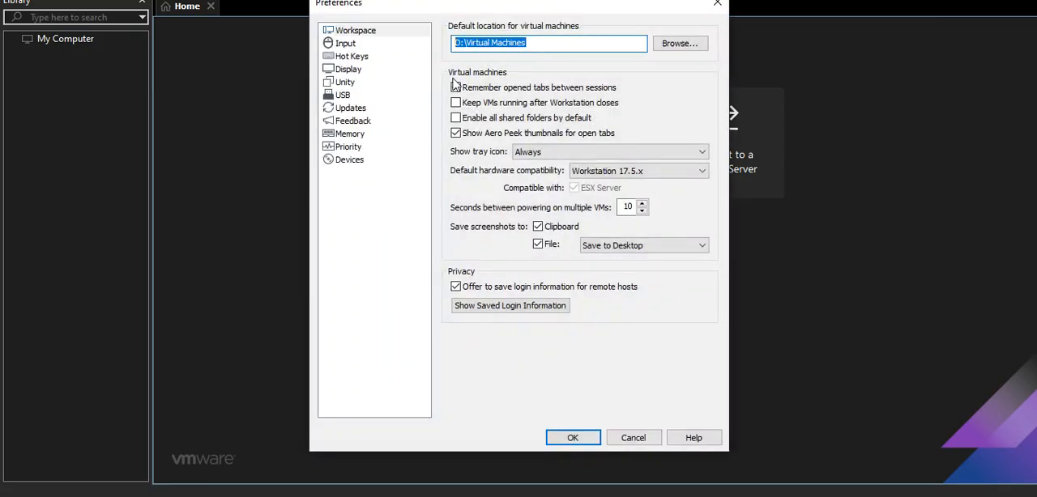
left_click(631, 436)
left_click(50, 0)
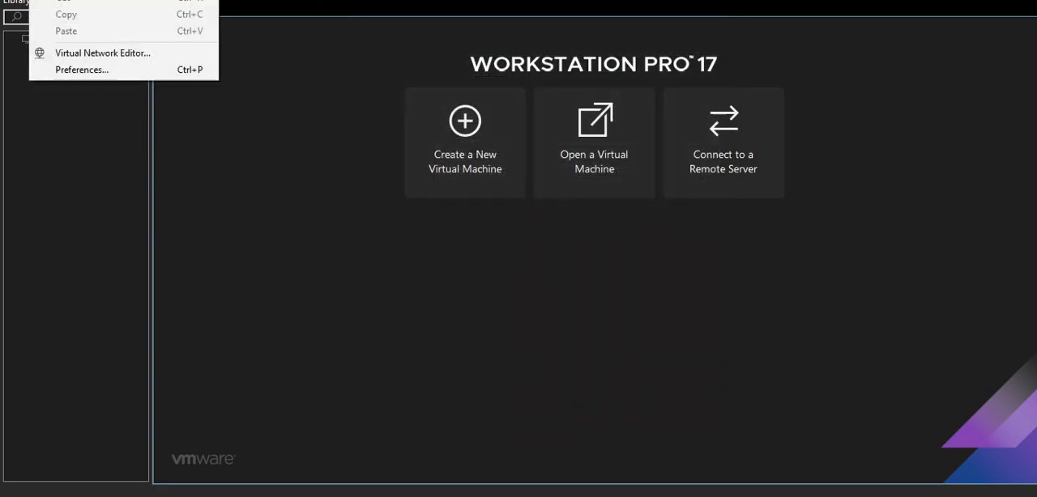
left_click(73, 70)
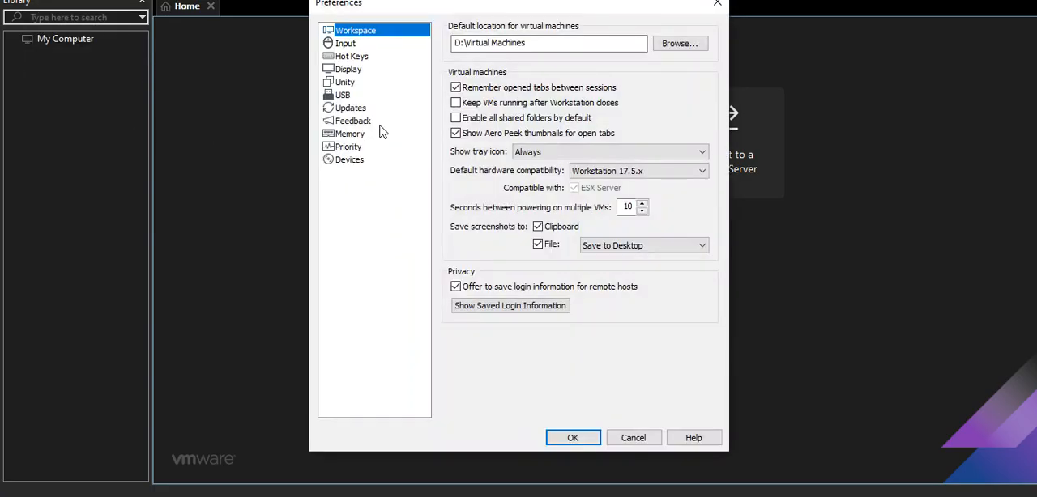
left_click_drag(436, 8, 416, 27)
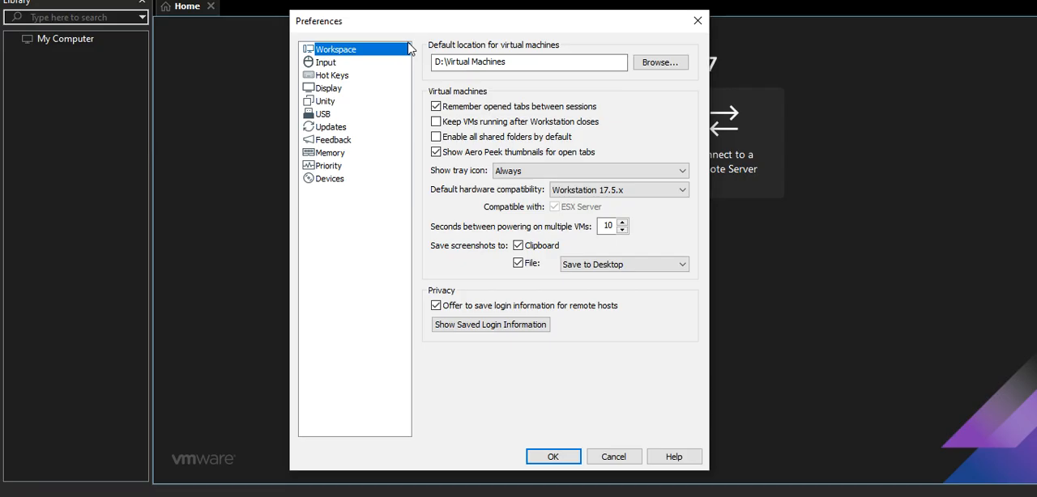
left_click(608, 460)
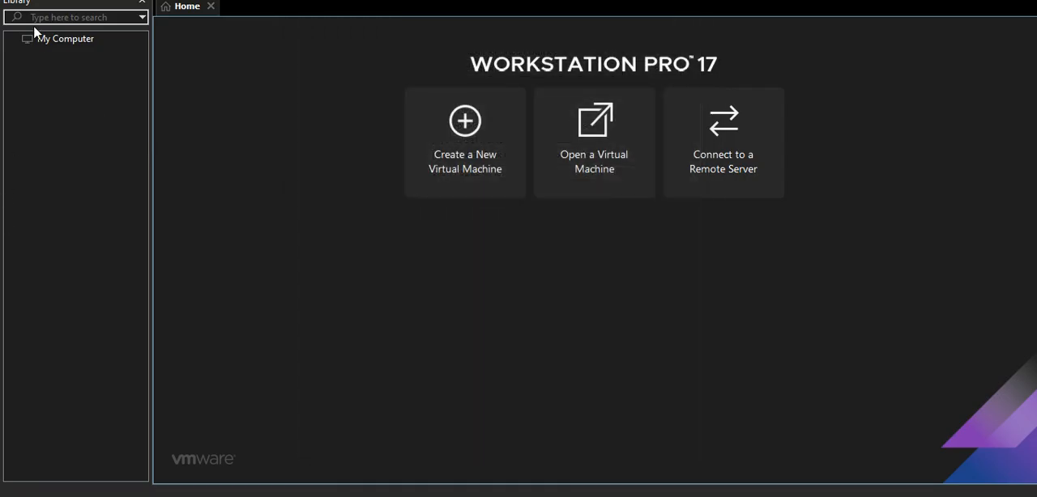
Review the VMnet8 NAT network's settings in the Virtual Network Editor.
left_click(50, 0)
left_click(60, 52)
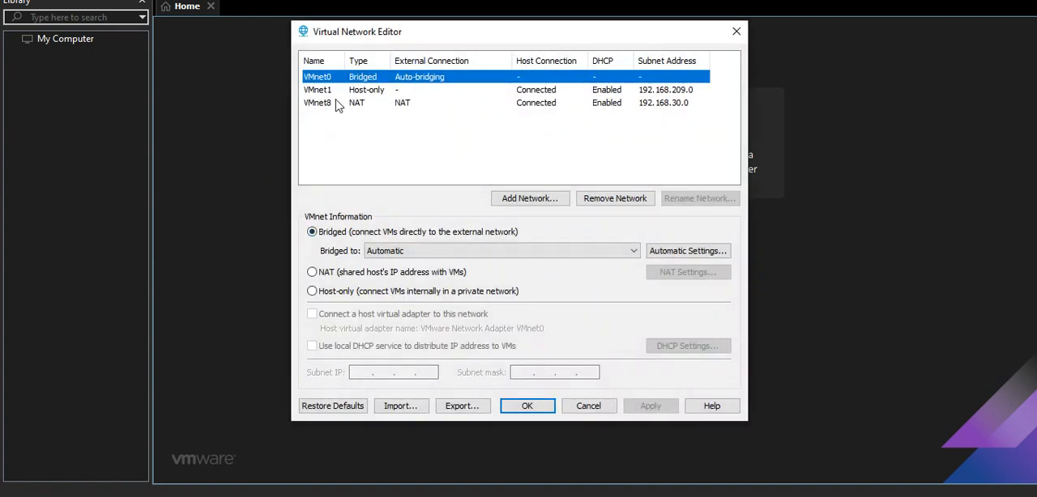
left_click(345, 104)
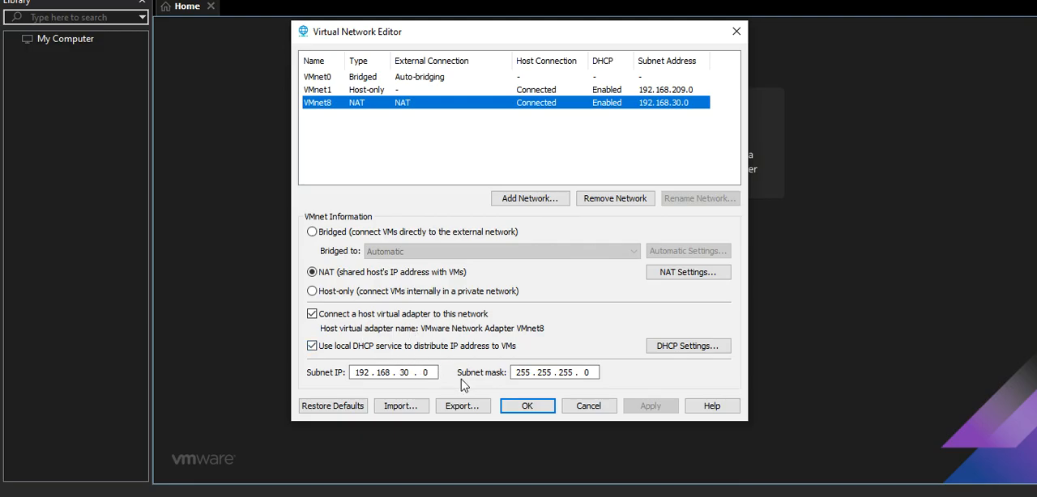
left_click(514, 411)
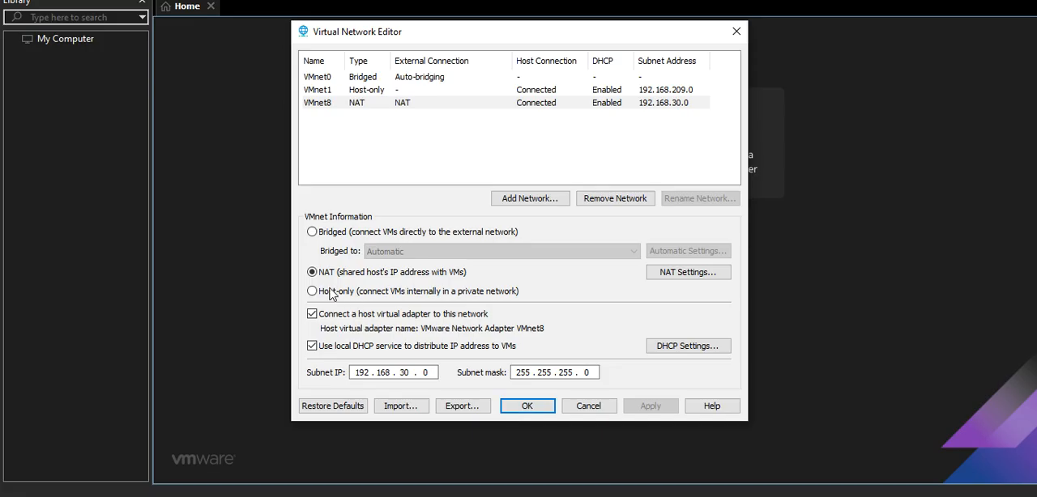
left_click(536, 401)
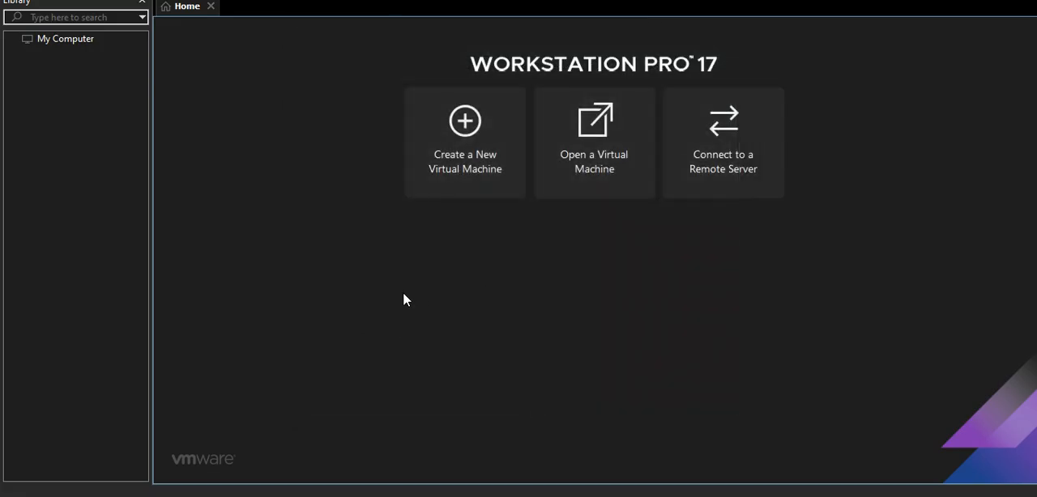
Start a new virtual machine with Workstation 17.5.x compatibility, no installer media, and Linux Ubuntu 64-bit as the guest operating system.
mouse_move(690, 496)
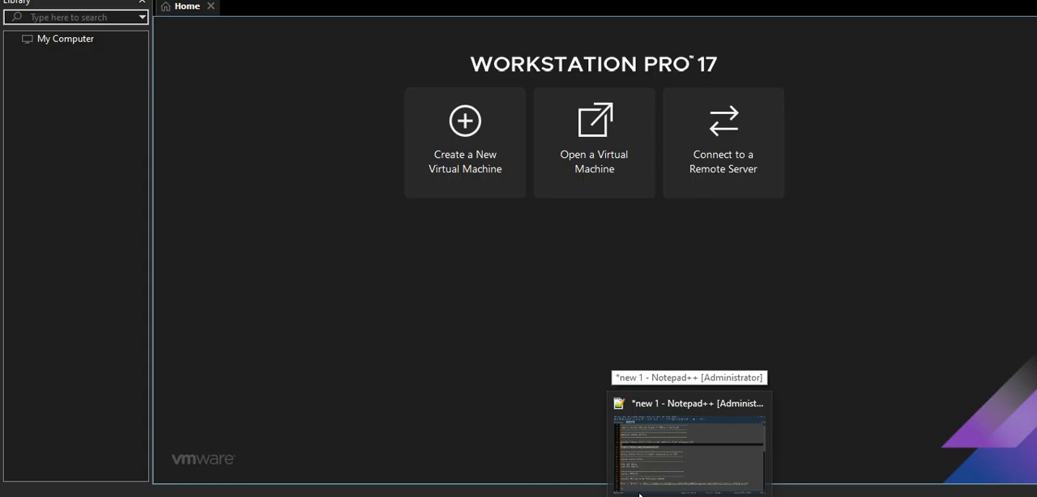
left_click(462, 151)
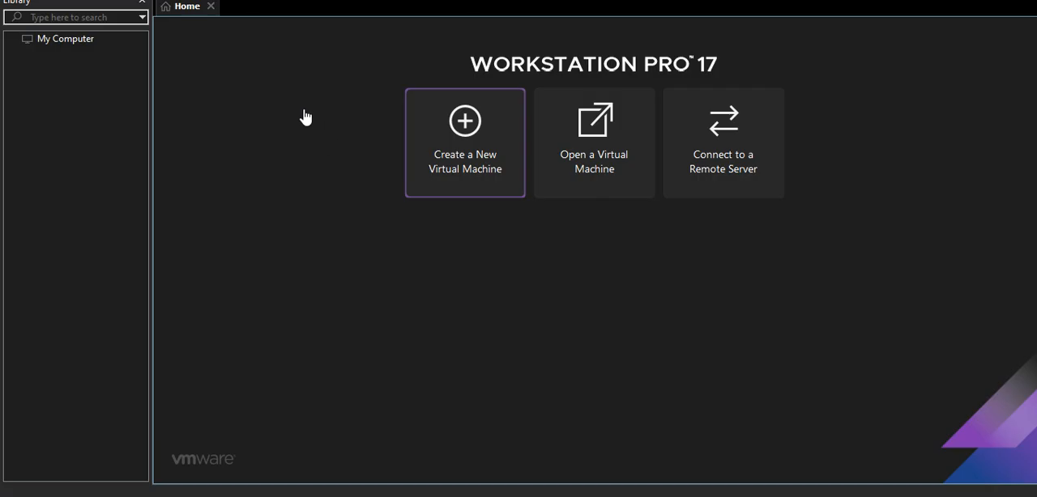
left_click(587, 371)
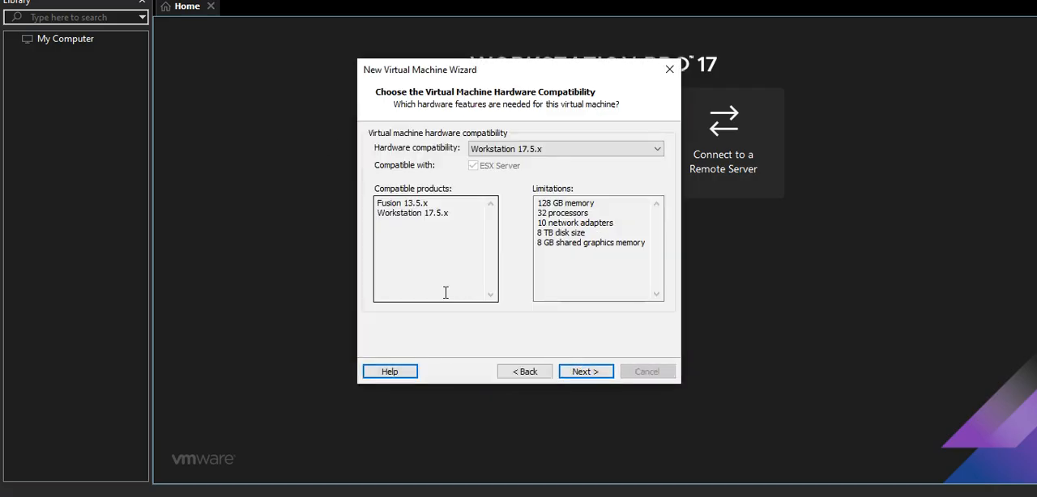
left_click(586, 372)
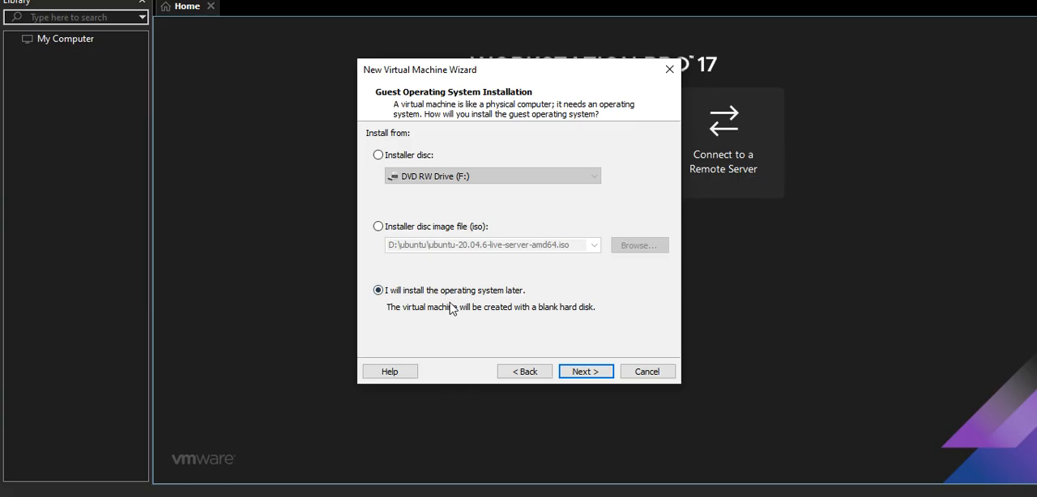
left_click(572, 373)
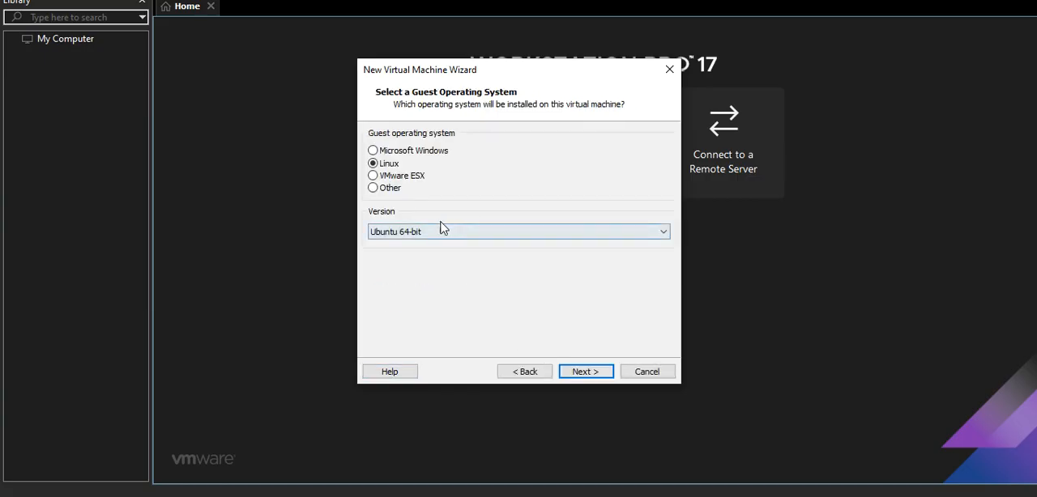
left_click(597, 372)
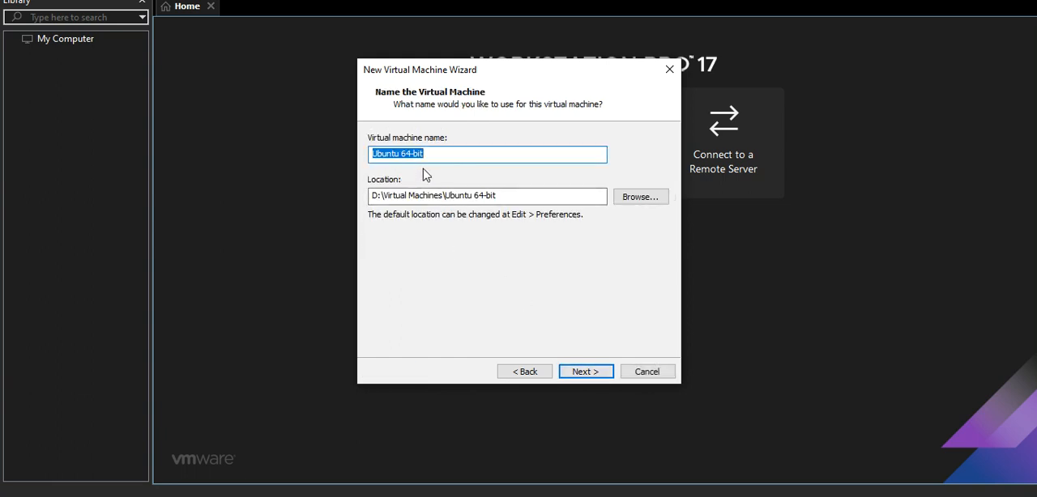
Name the virtual machine PNETLabv6 and continue to the processor configuration.
type("p")
key("BackSpace")
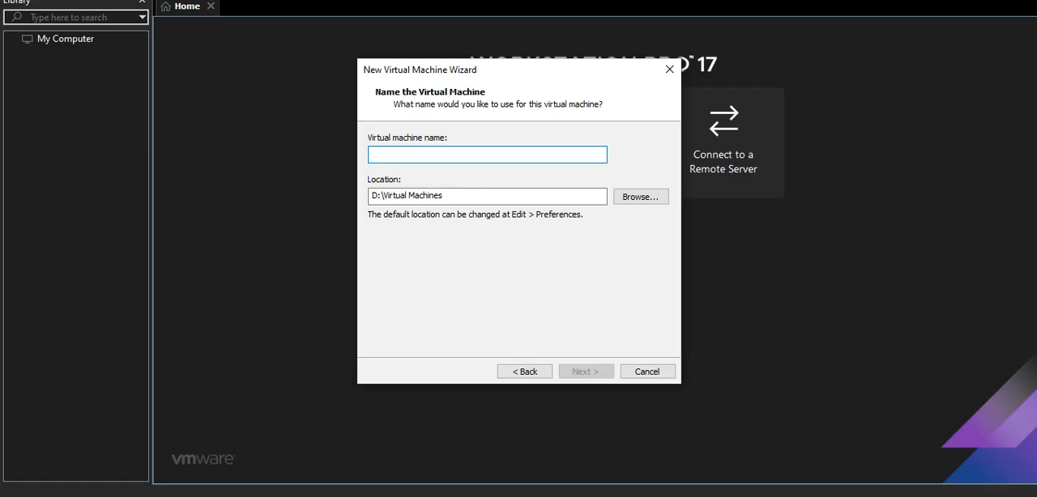
type("PNETLabv6")
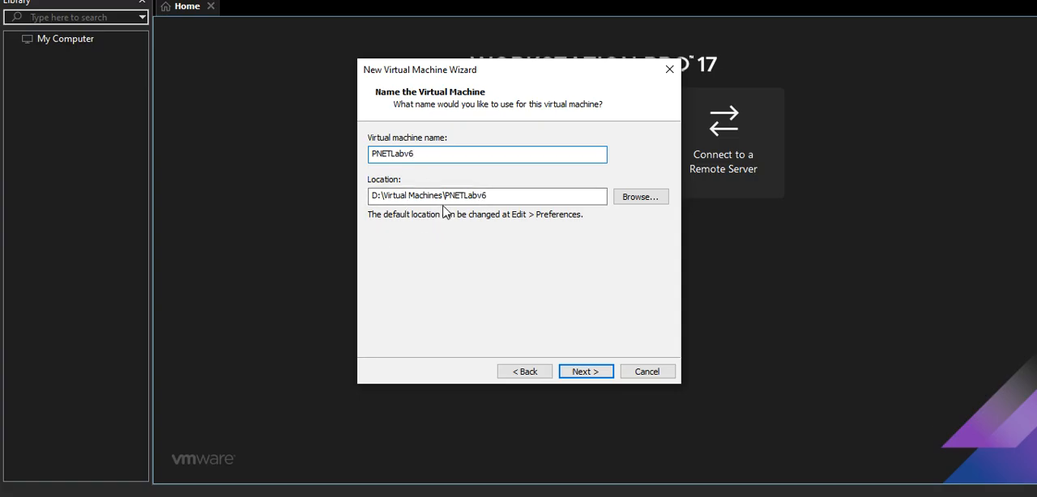
left_click(580, 369)
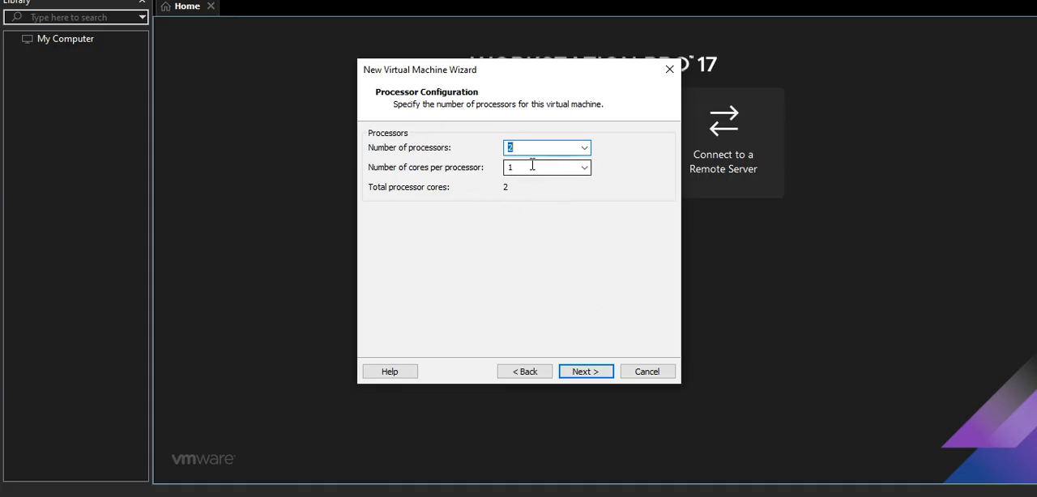
Keep two processors with one core each and 4096 MB of memory for the virtual machine.
left_click(584, 168)
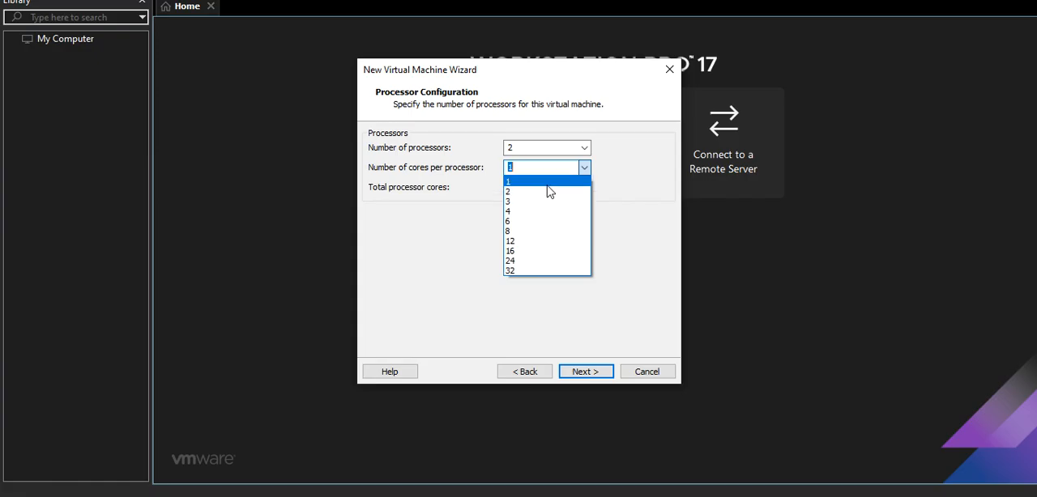
left_click(548, 184)
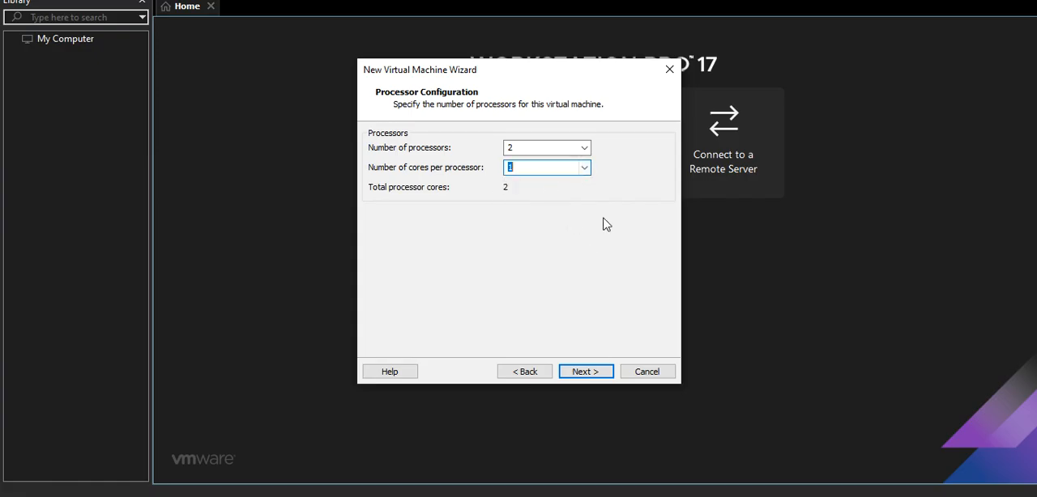
left_click(577, 372)
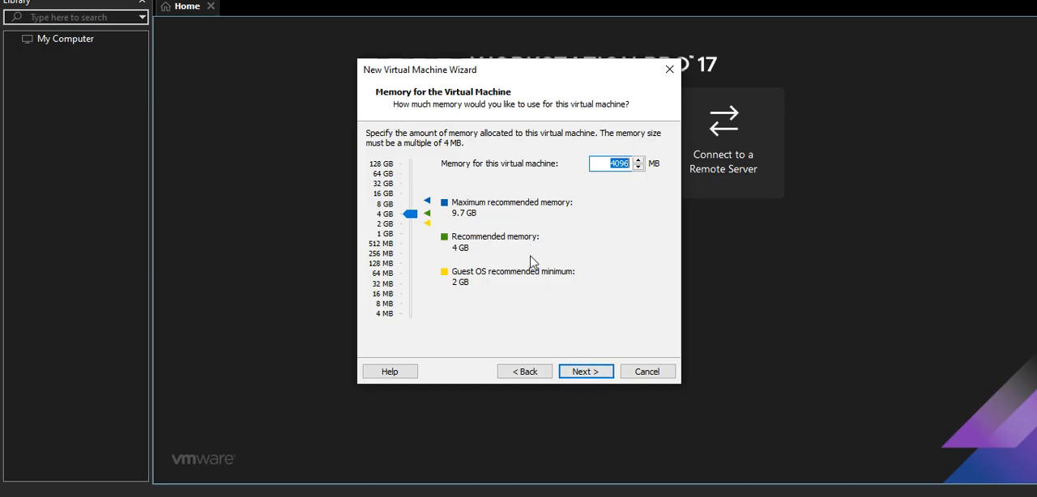
left_click(585, 372)
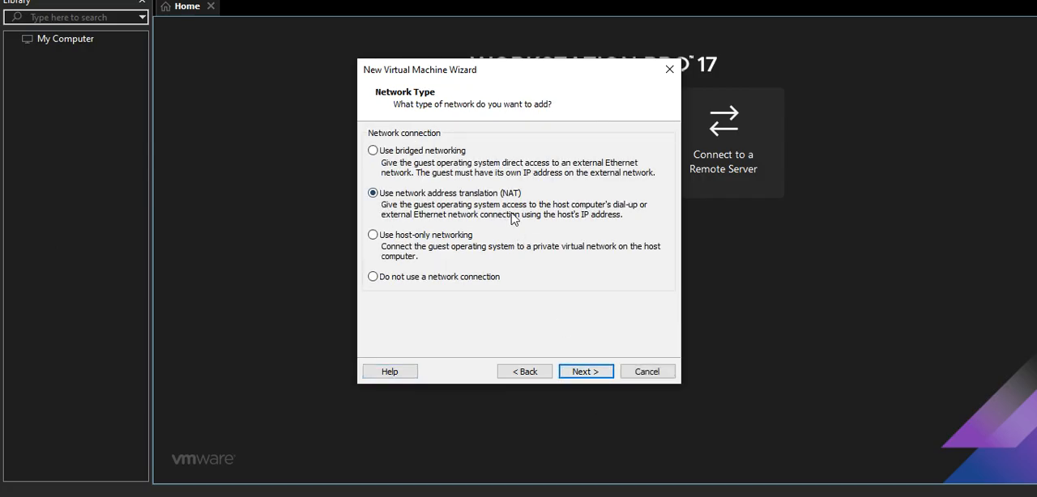
Accept NAT networking, the LSI Logic controller and the SCSI disk type for the virtual machine.
left_click(586, 370)
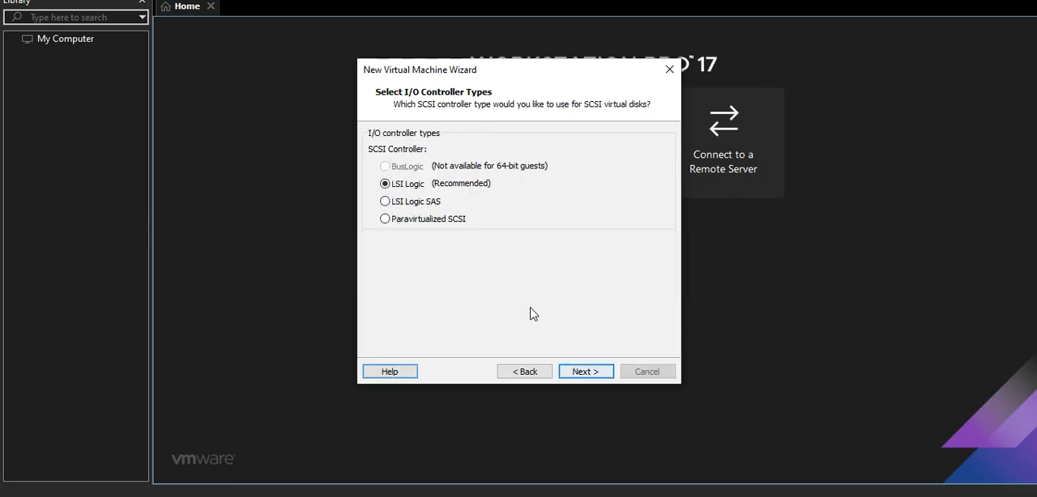
left_click(572, 372)
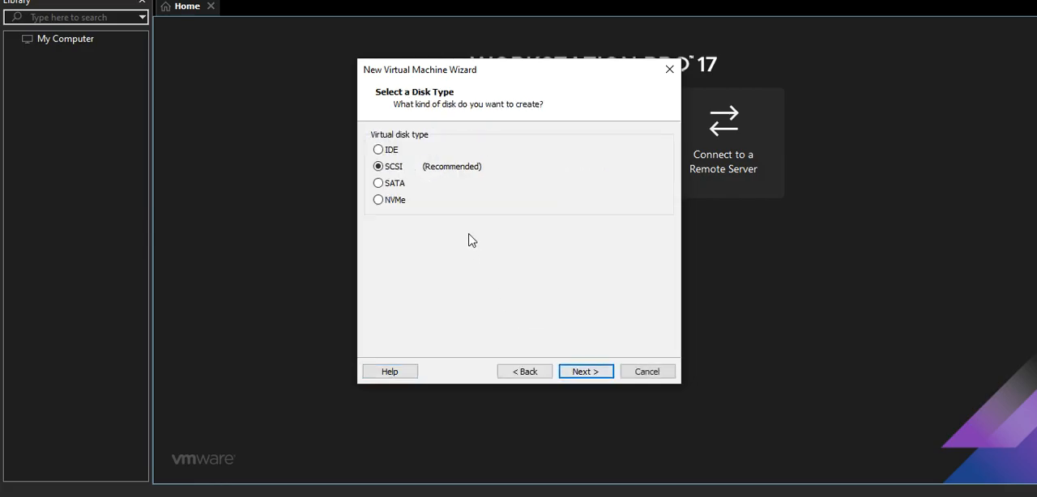
left_click(592, 370)
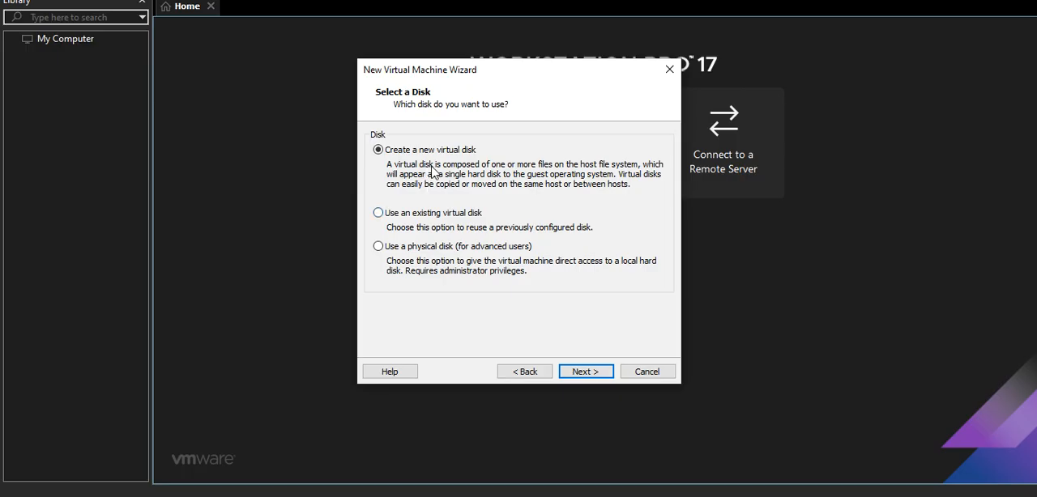
Create a new 100 GB virtual disk stored as the single file PNETLabv6.vmdk and finish creating the virtual machine.
left_click(590, 370)
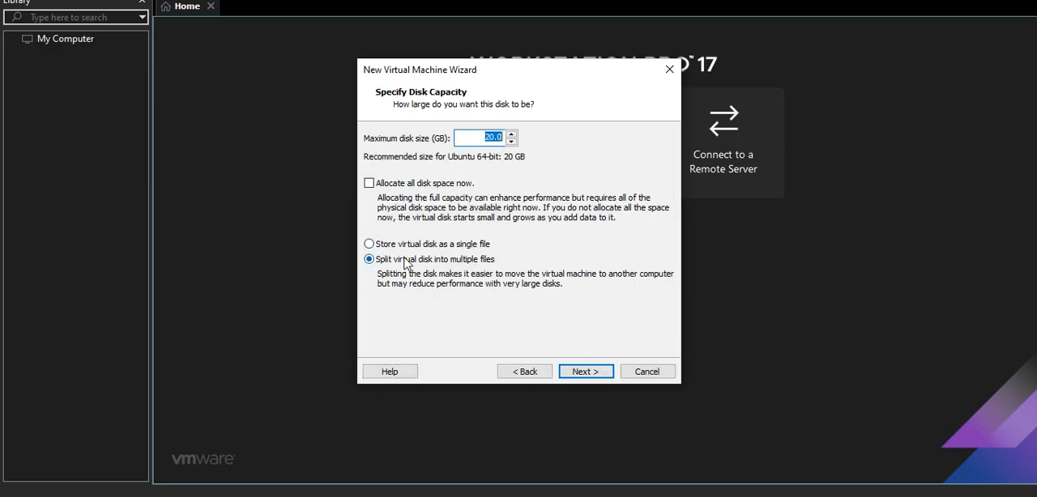
type("1000")
key("BackSpace")
left_click(438, 245)
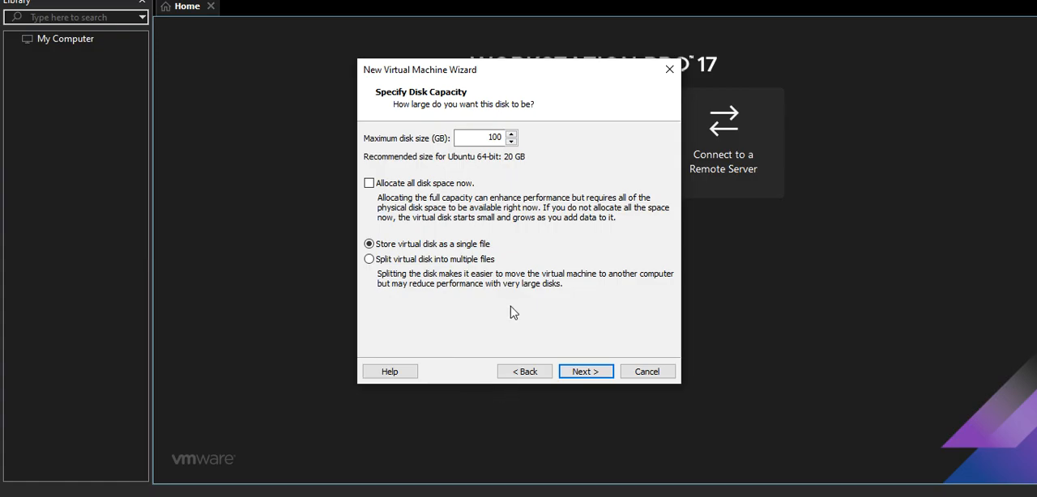
left_click(585, 372)
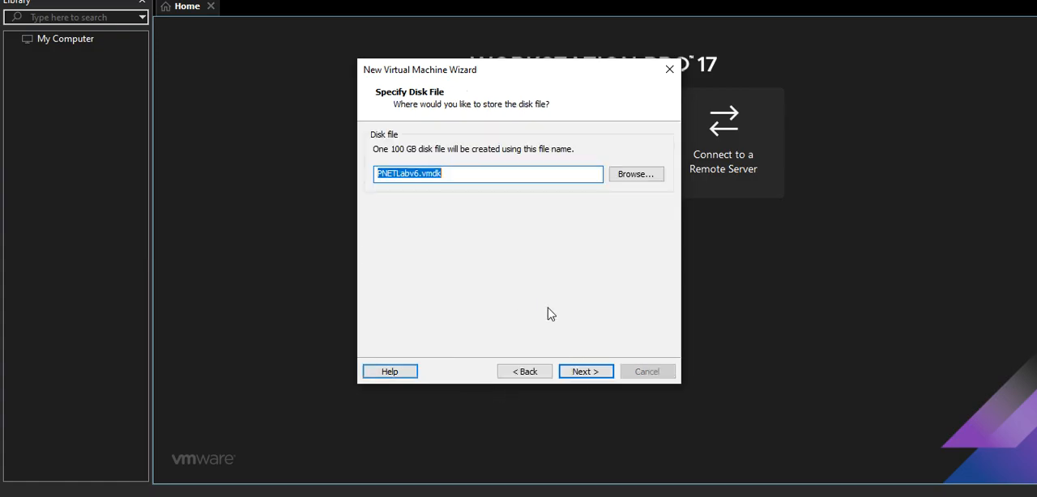
left_click(585, 372)
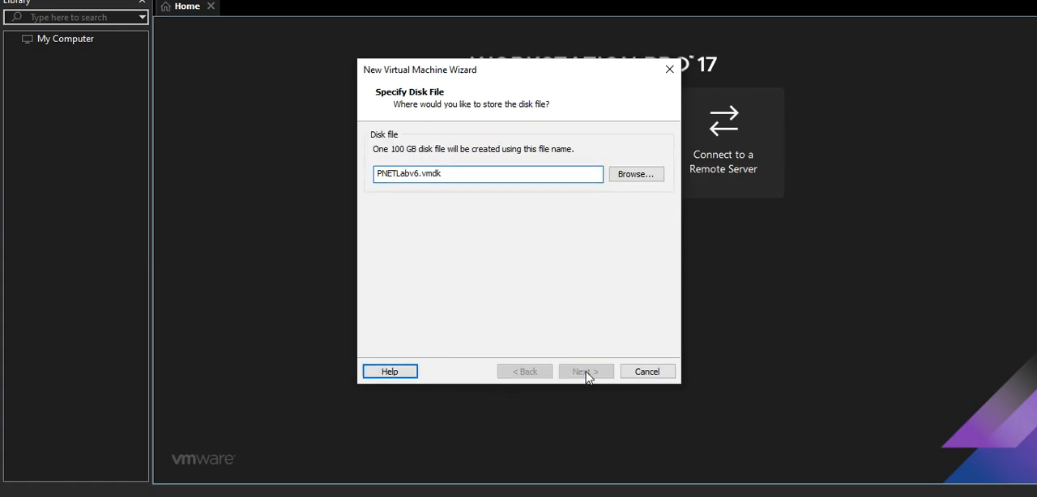
left_click(584, 372)
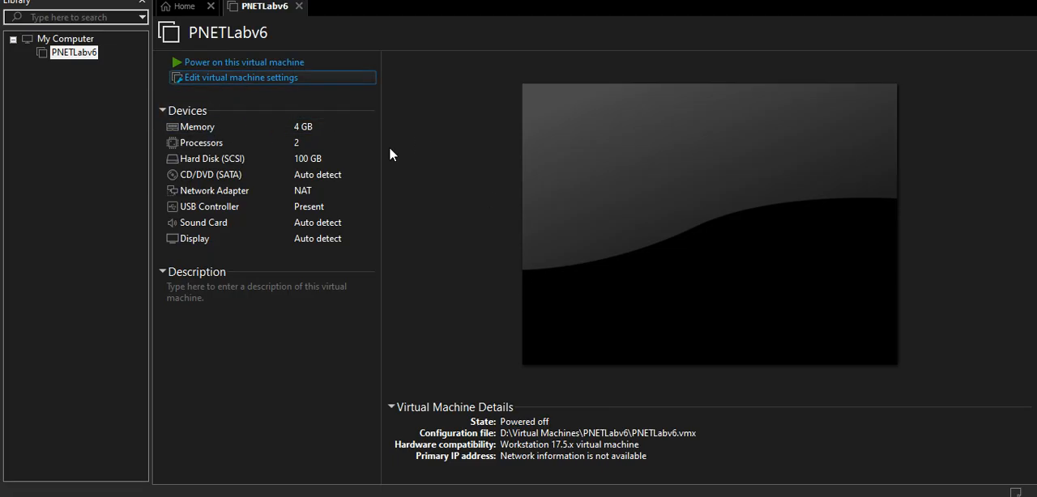
Enable Intel VT-x/EPT or AMD-V/RVI virtualization in the PNETLabv6 processor settings.
left_click(249, 79)
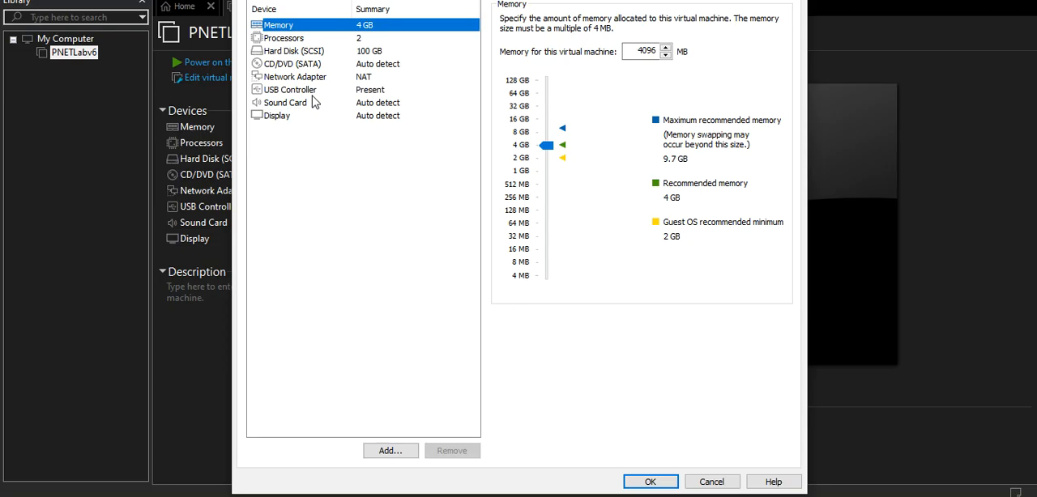
left_click(282, 39)
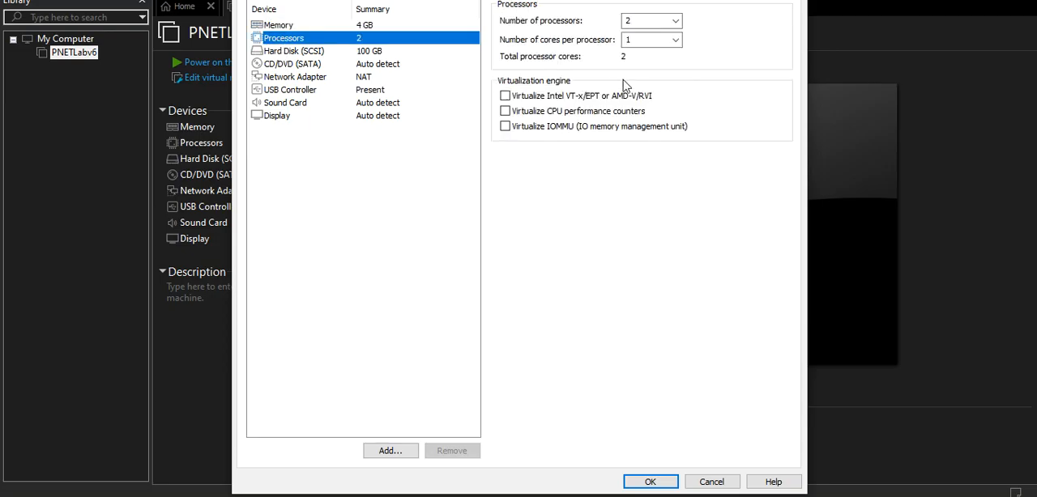
left_click(505, 96)
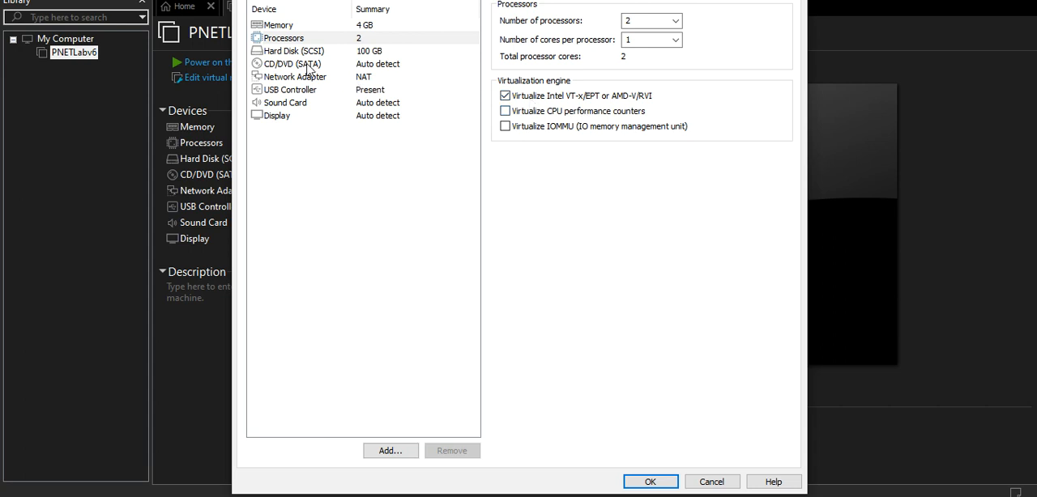
Connect the CD/DVD drive to the ISO image D:\ubuntu\ubuntu-20.04.6-live-server-amd64.iso and save the virtual machine settings.
left_click(297, 0)
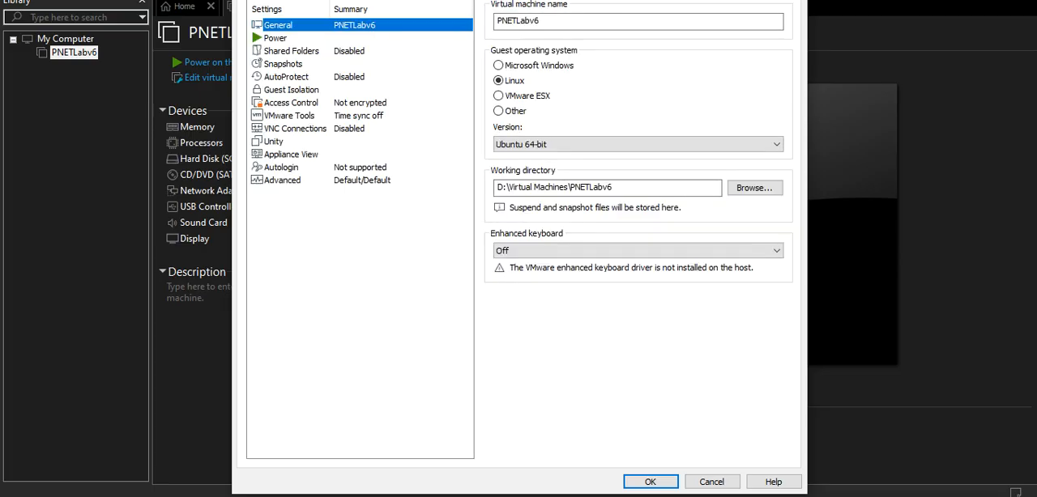
left_click(263, 0)
left_click(293, 64)
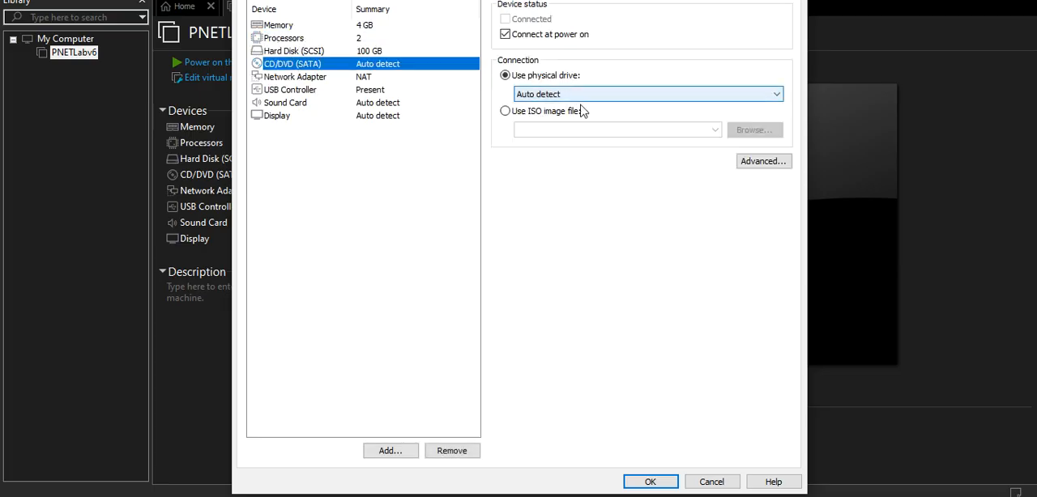
left_click(552, 114)
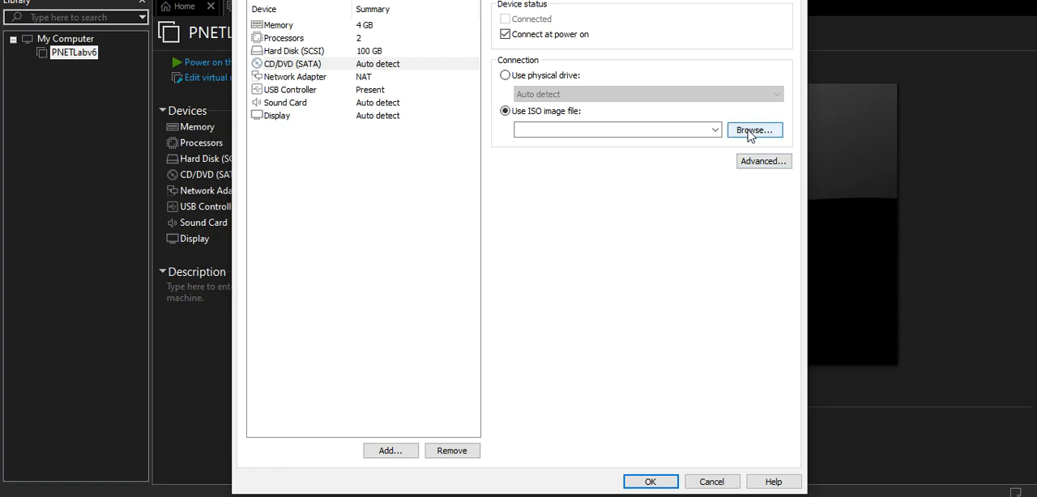
left_click(749, 132)
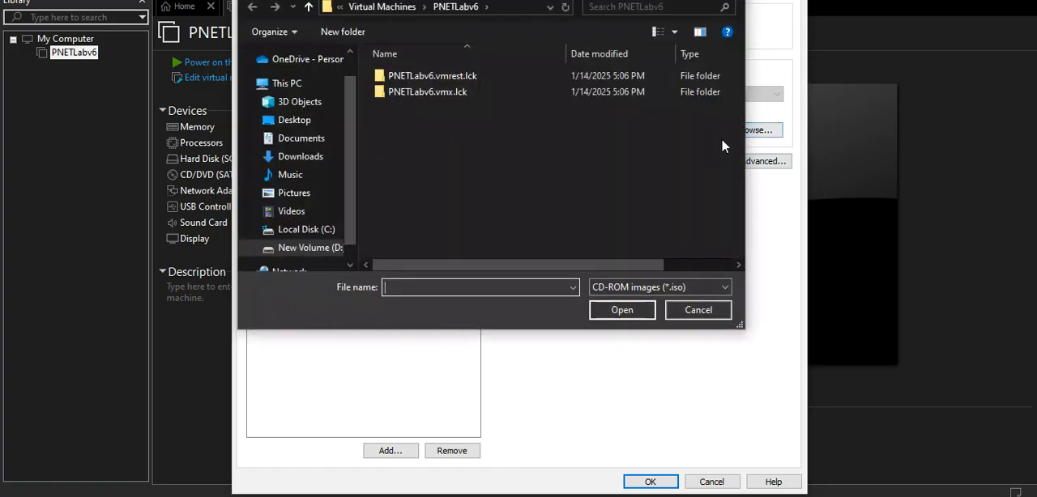
left_click(322, 252)
scroll(741, 195, "down", 1)
scroll(741, 195, "up", 2)
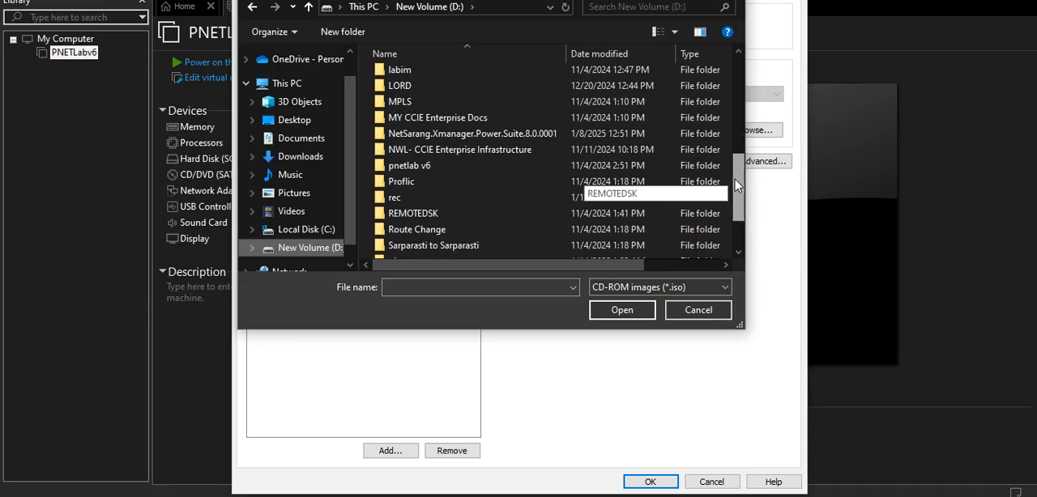
double_click(415, 247)
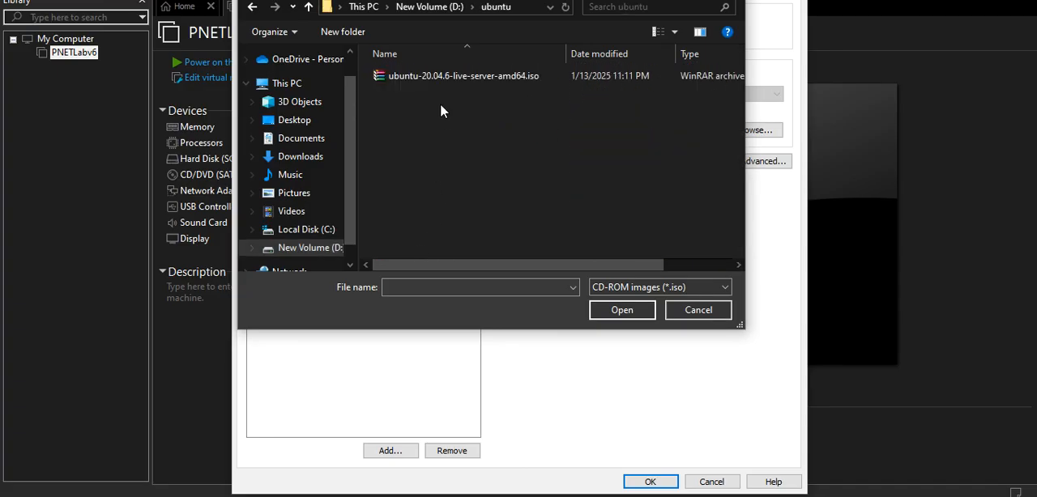
left_click(442, 76)
left_click(609, 311)
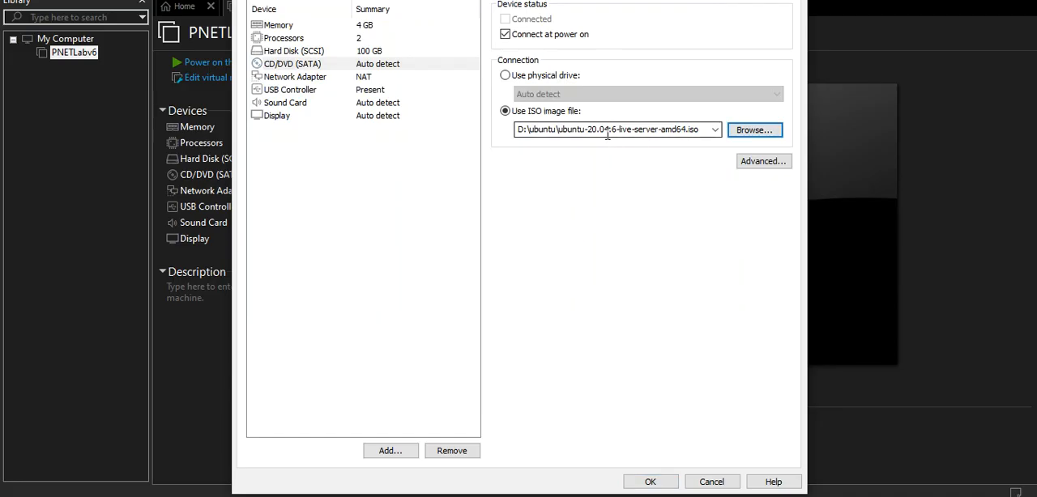
left_click(655, 483)
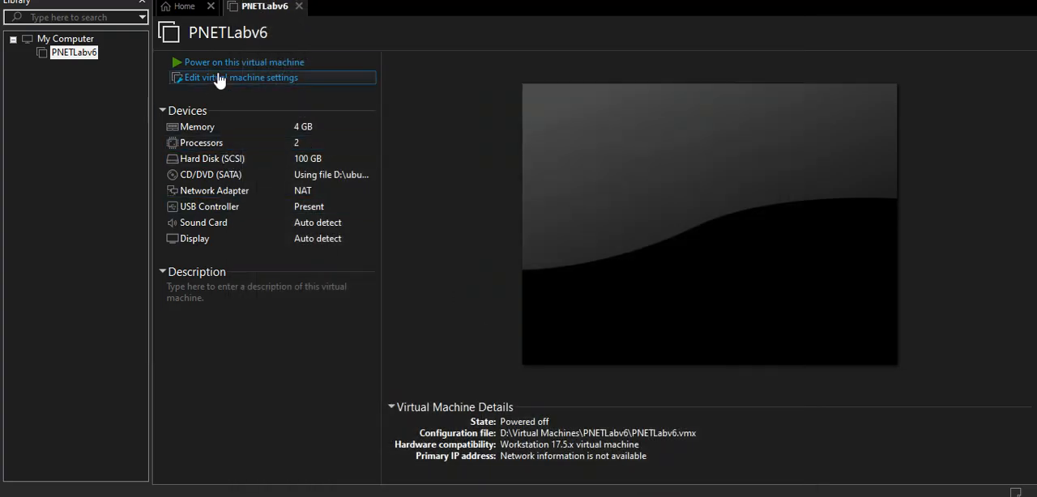
Power on the PNETLabv6 virtual machine and choose English as the installer language.
left_click(219, 62)
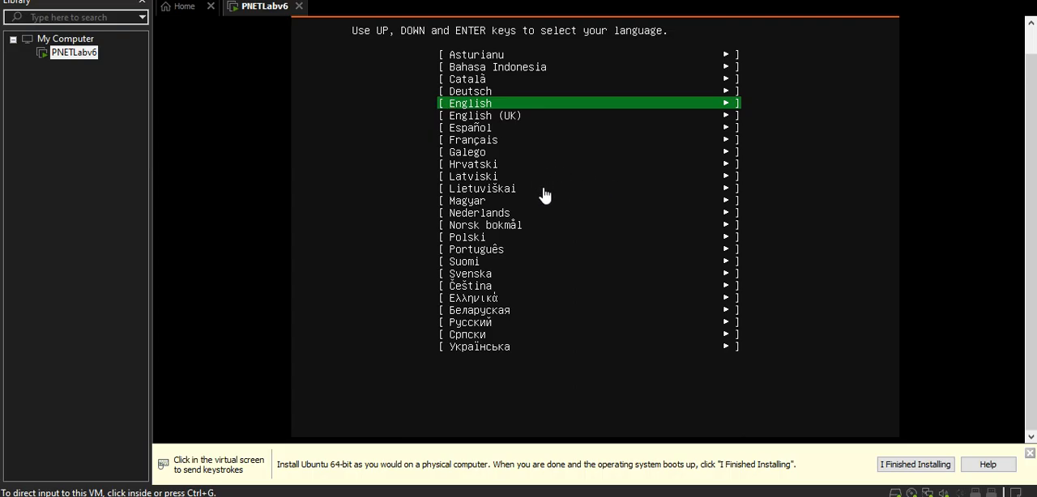
left_click(544, 195)
key("Return")
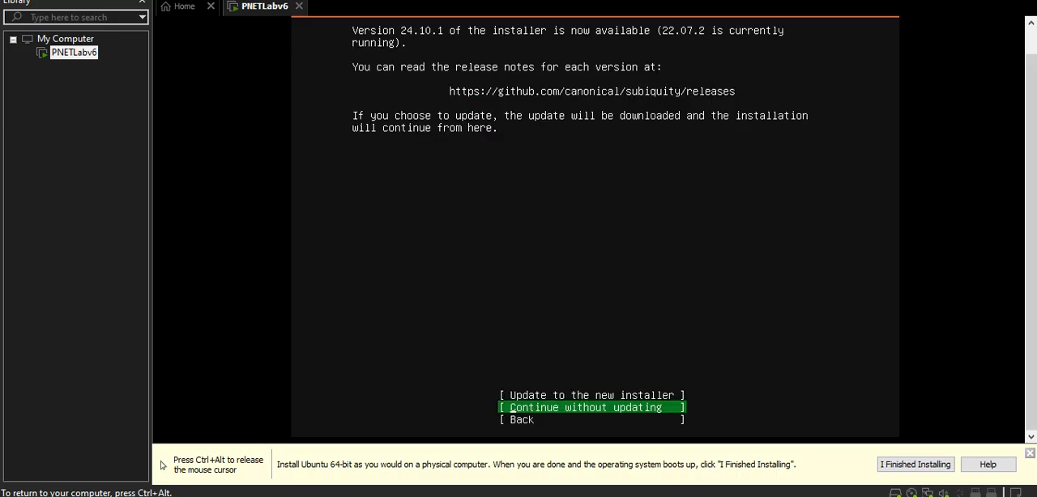
key("ctrl+alt")
left_click(379, 17)
key("ctrl+alt")
left_click(311, 22)
key("ctrl+alt")
left_click(529, 20)
key("ctrl+alt")
left_click(268, 242)
key("ctrl+alt")
left_click(523, 16)
Continue without updating the installer and accept the English (US) keyboard layout and variant.
key("Up")
key("Down")
key("Return")
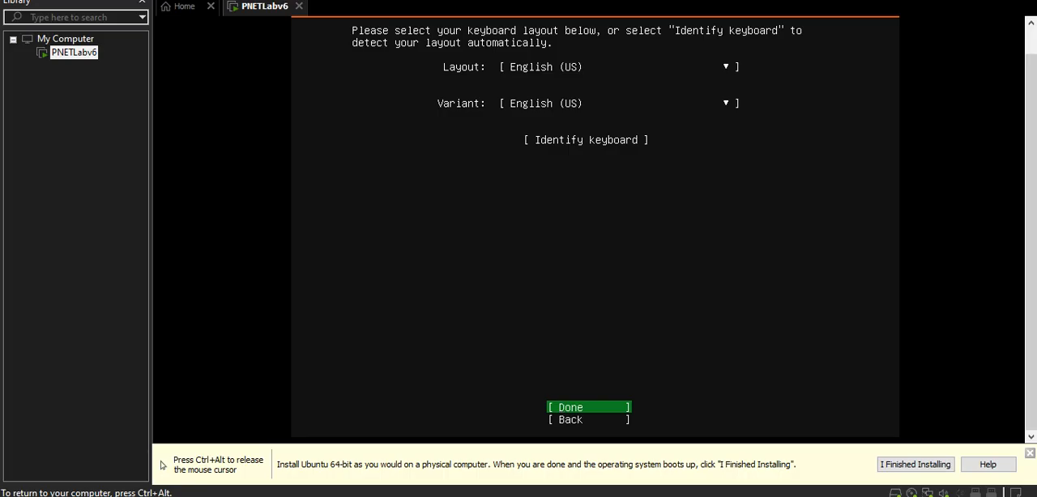
key("Return")
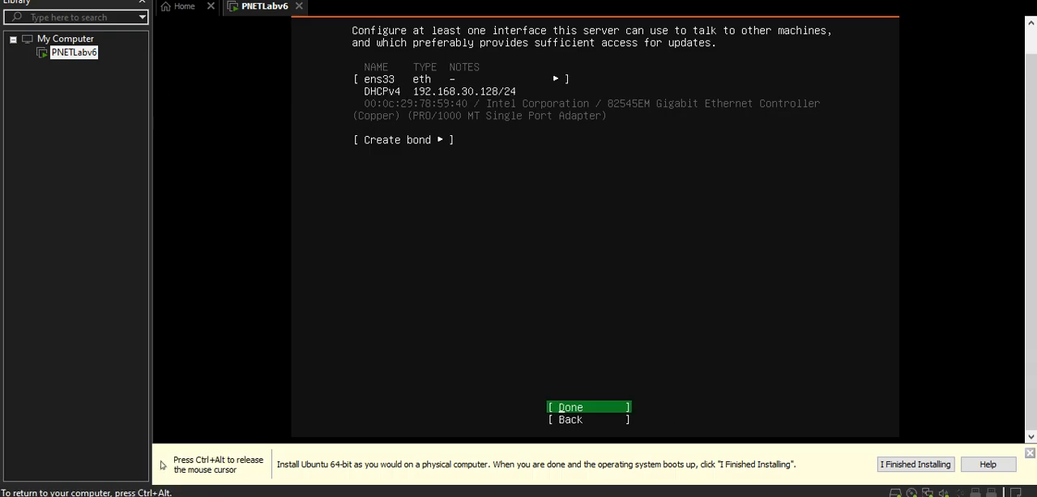
Accept the DHCP network configuration on ens33, leaving the proxy address blank and keeping the default Ubuntu archive mirror.
key("ctrl+alt")
key("ctrl+g")
key("ctrl+g")
key("Return")
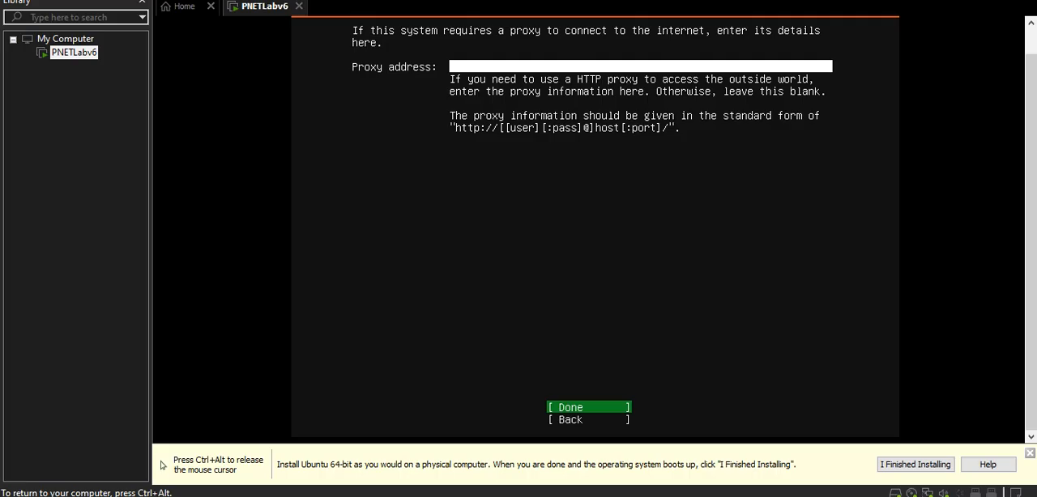
key("Return")
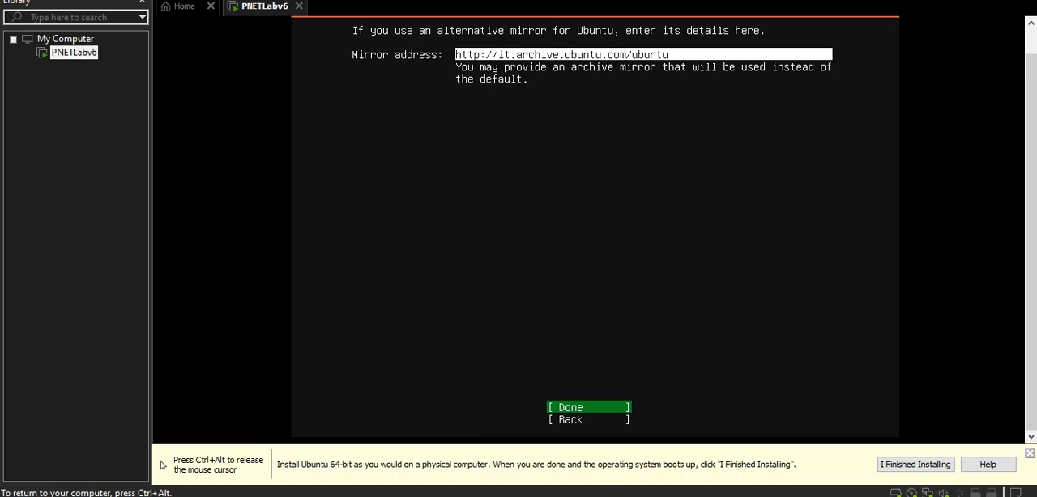
key("Return")
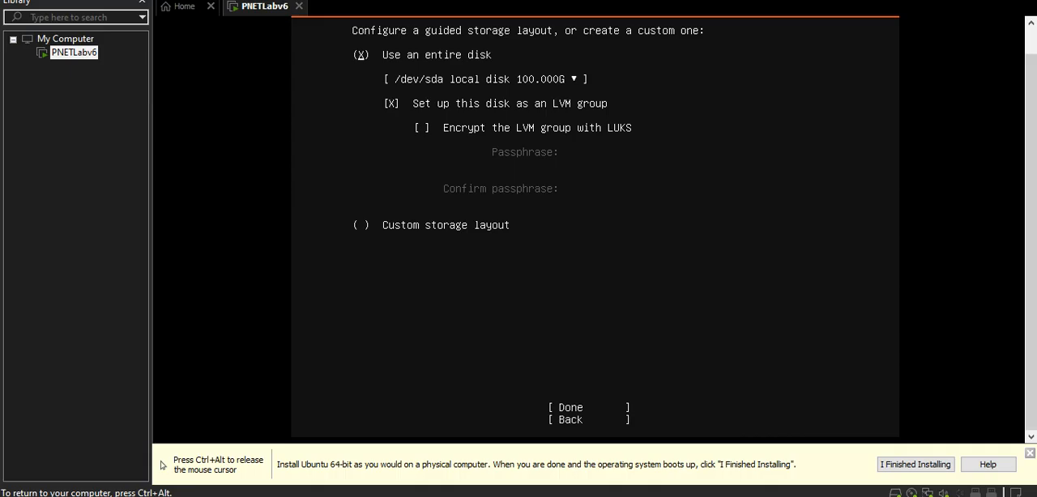
Use the entire /dev/sda disk as an unencrypted LVM group, accept the storage summary and confirm the destructive action.
key("Down")
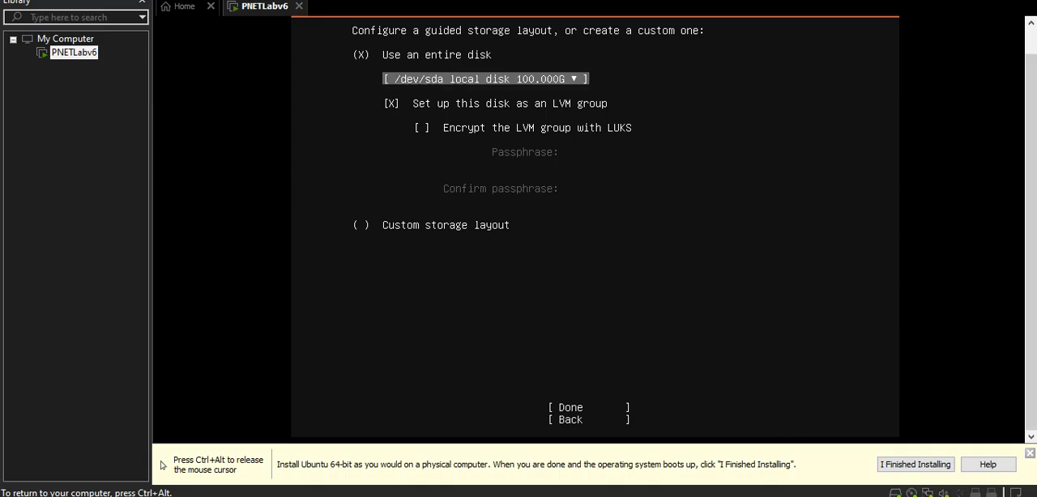
key("Down")
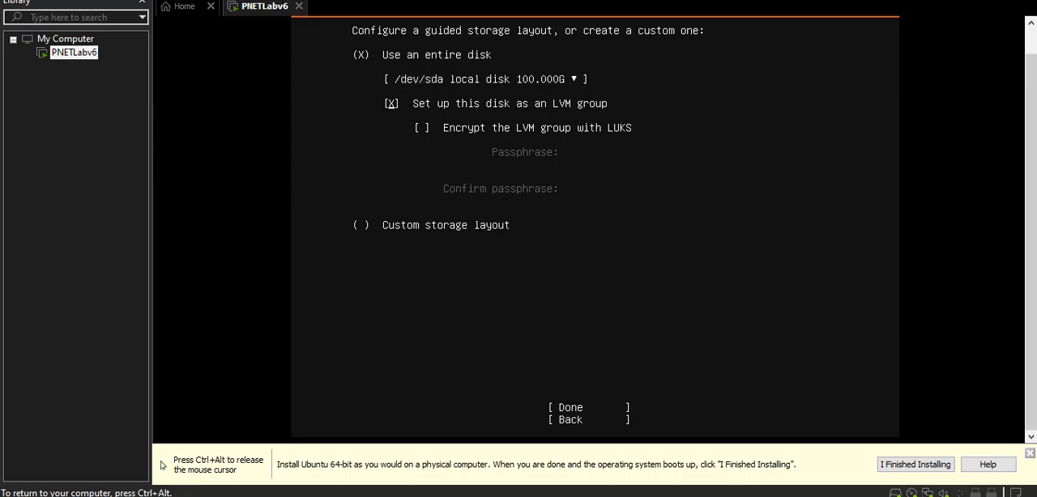
key("Down")
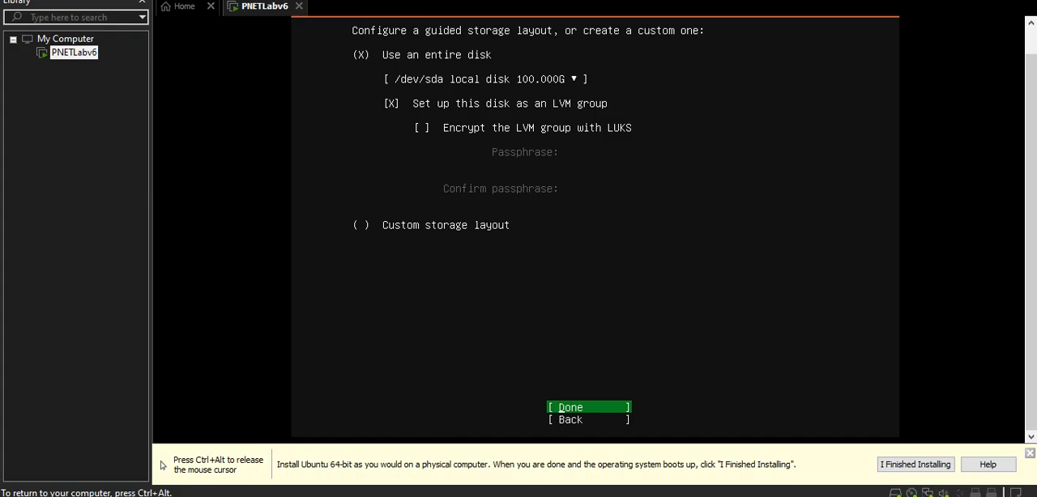
key("Return")
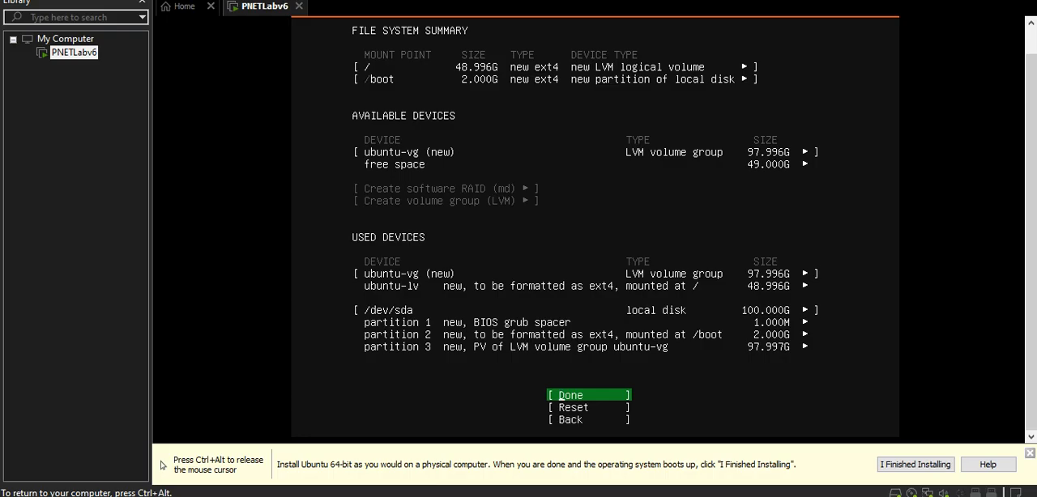
key("Return")
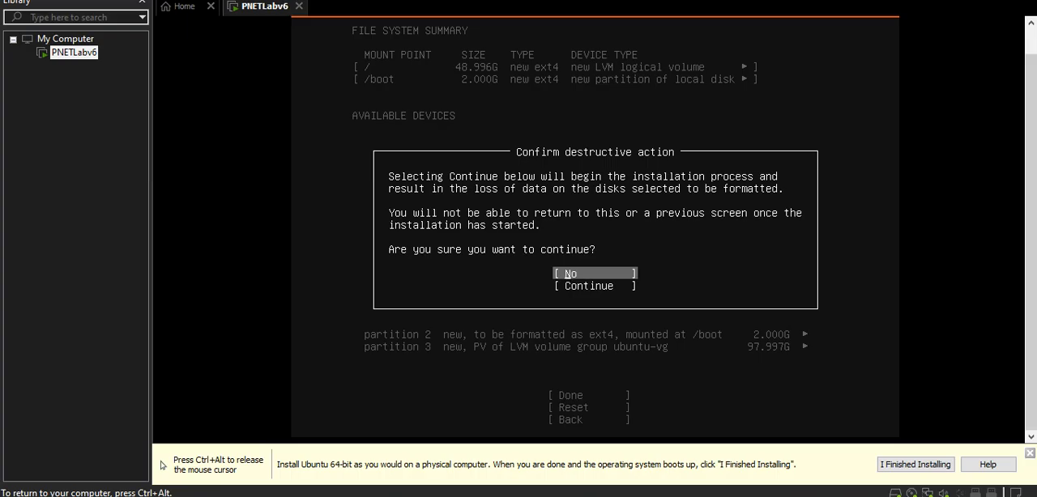
key("Down")
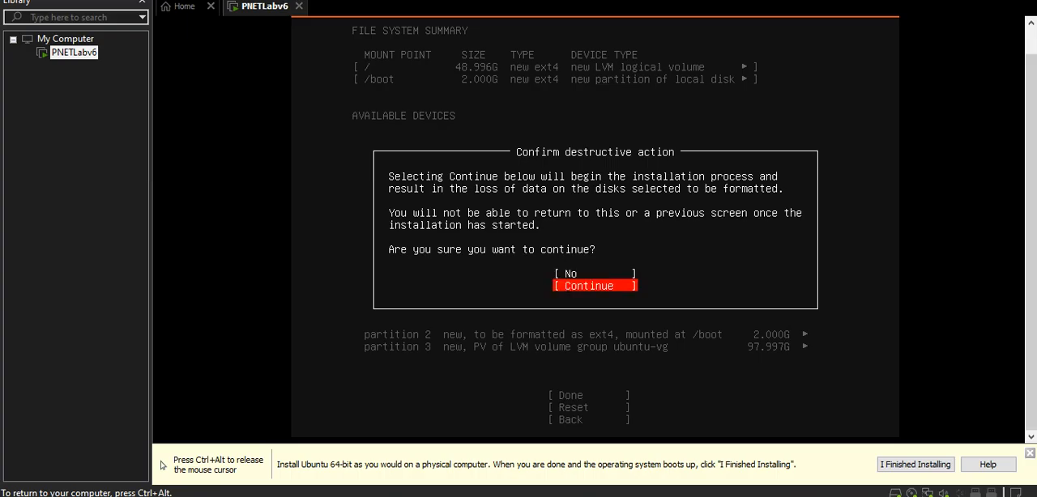
key("Return")
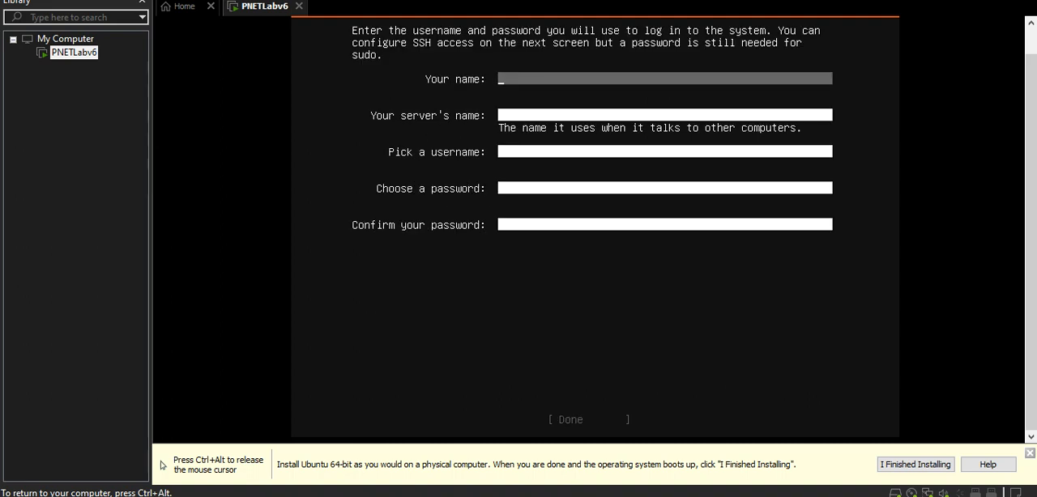
Fill in the profile with the name pnet, the server name pnetlab and the username pnet.
type("pnet")
key("Tab")
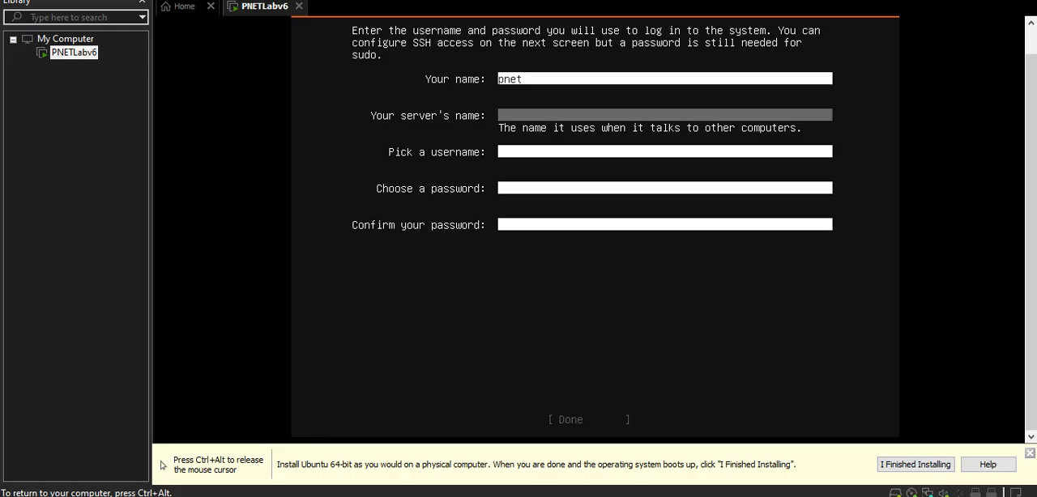
type("pnetlab")
key("Tab")
type("pnet")
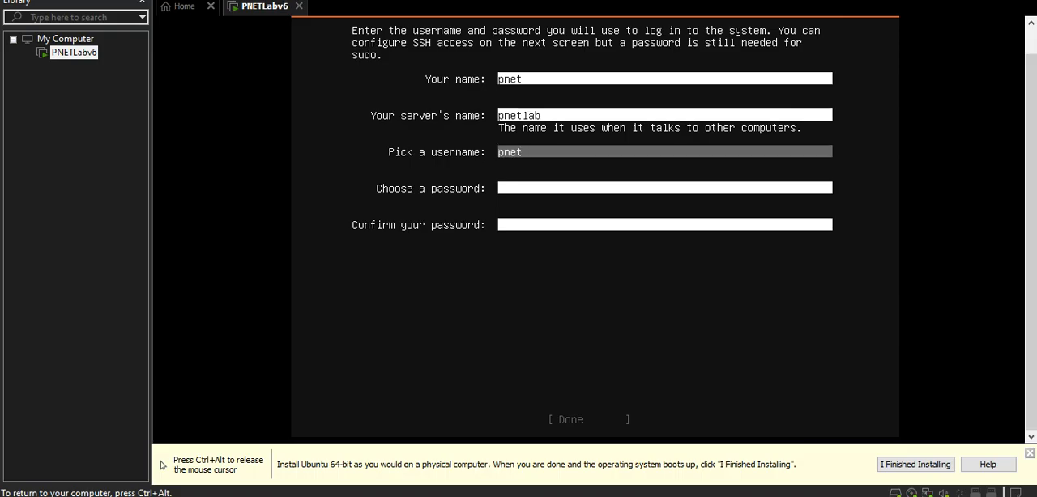
Enter and confirm the account password in the profile setup, and submit the profile.
key("Tab")
type("pnet")
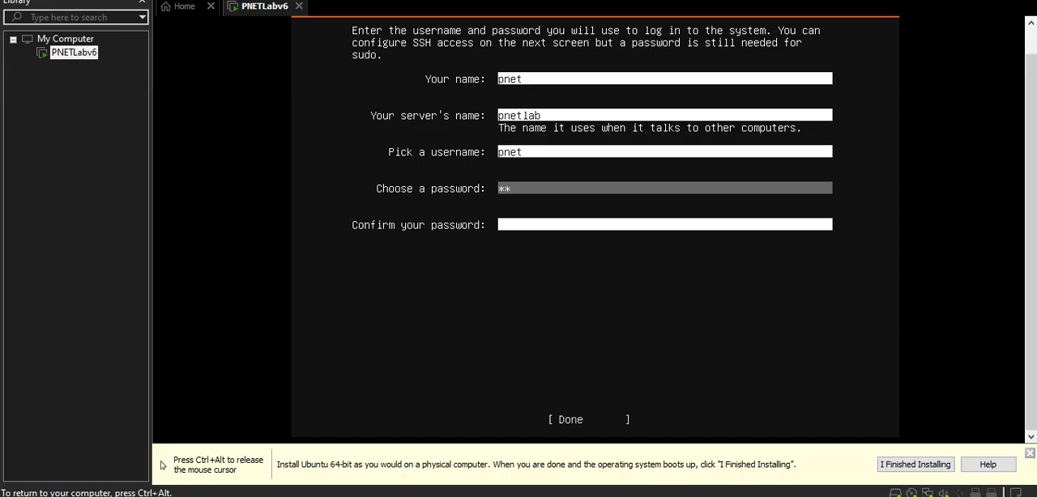
key("Tab")
type("pnet")
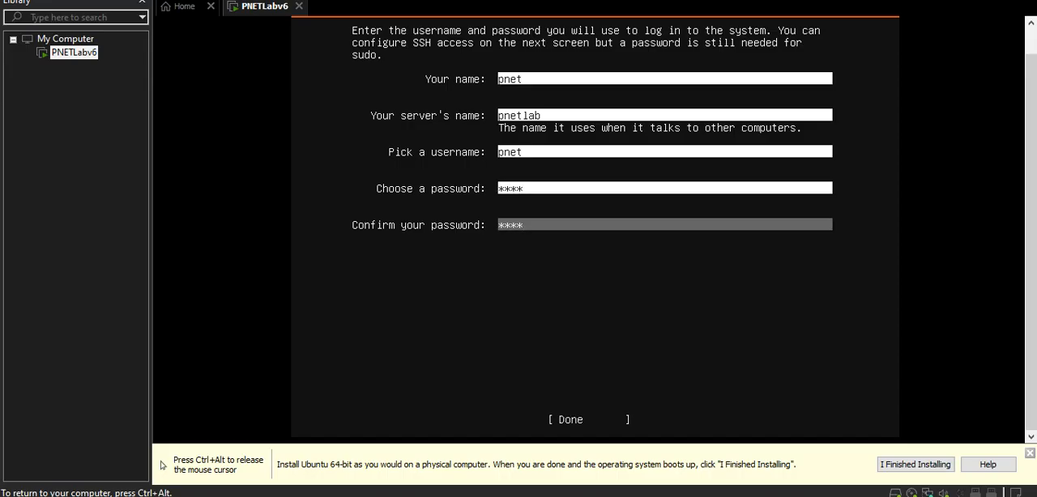
key("Tab")
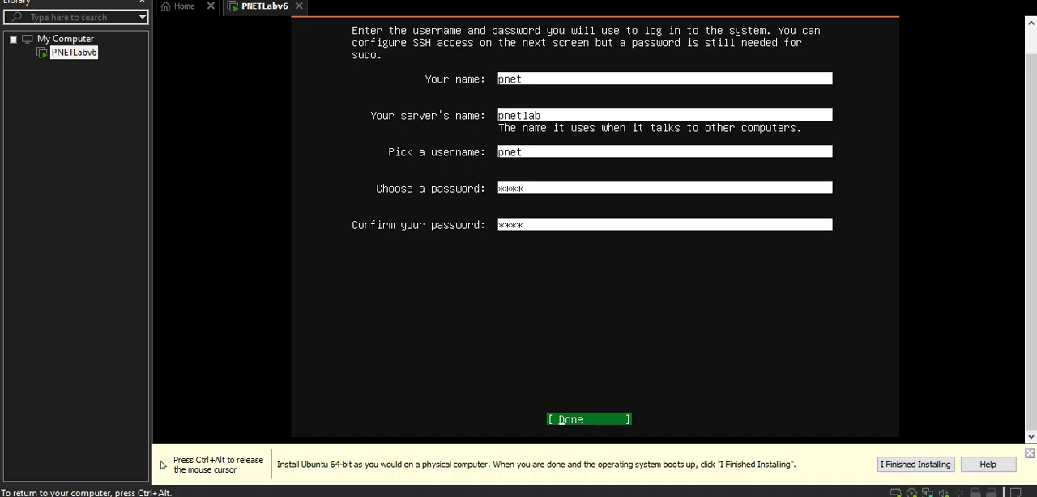
key("Return")
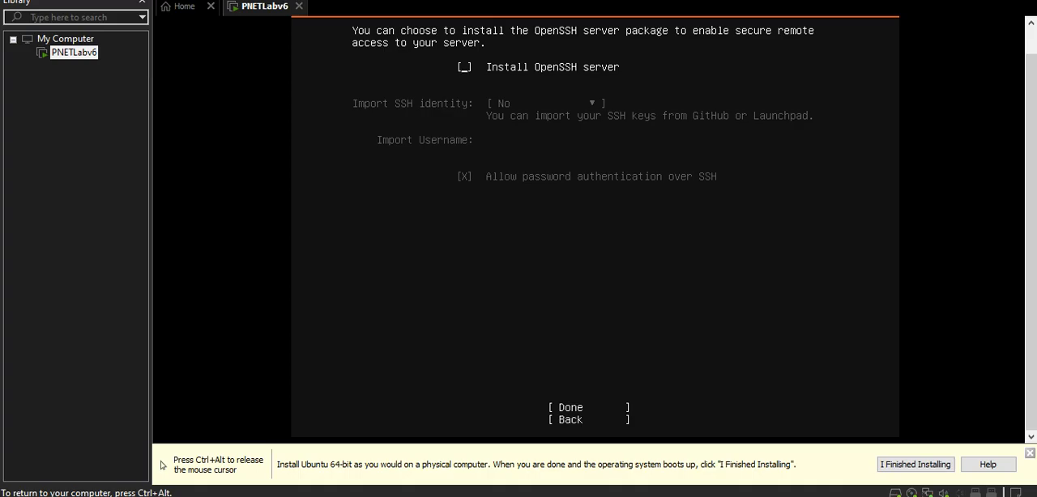
Enable installation of the OpenSSH server without importing an SSH identity, and accept the SSH setup.
key("space")
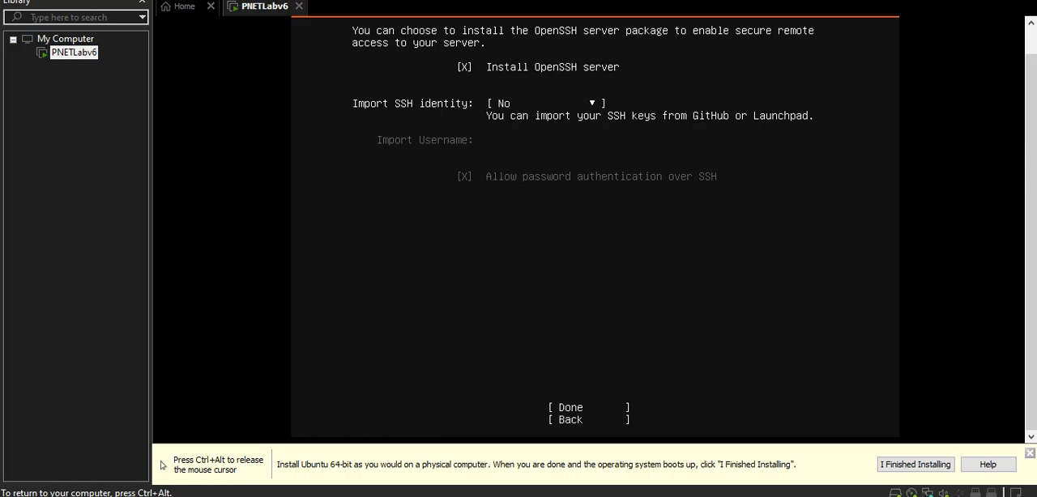
key("Tab")
key("Tab")
key("Tab")
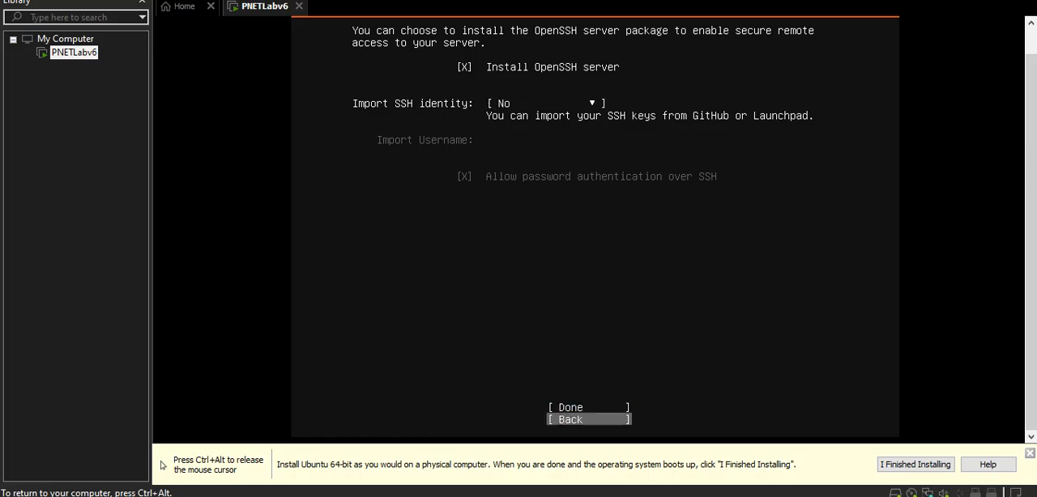
key("Up")
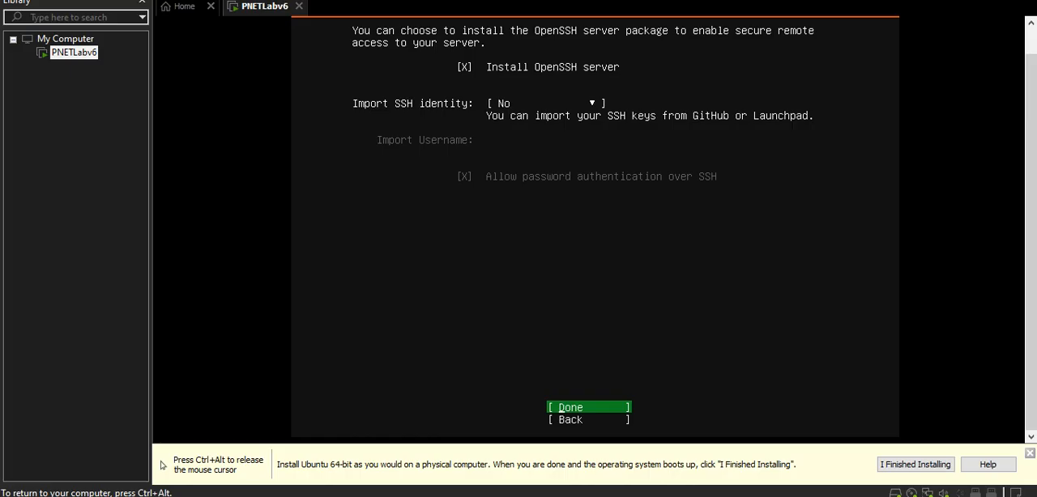
key("Return")
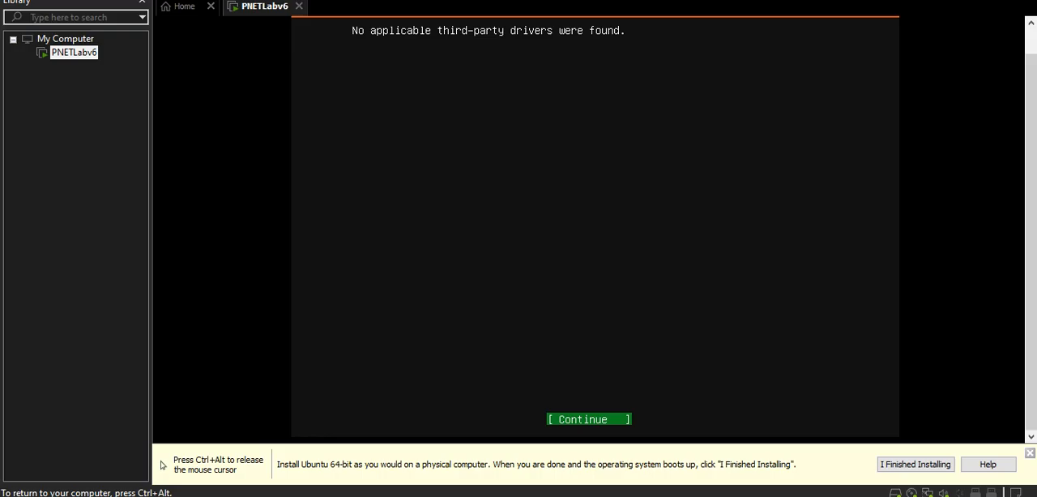
Continue past the third-party drivers screen and finish the featured server snaps list without selecting any snap.
key("Return")
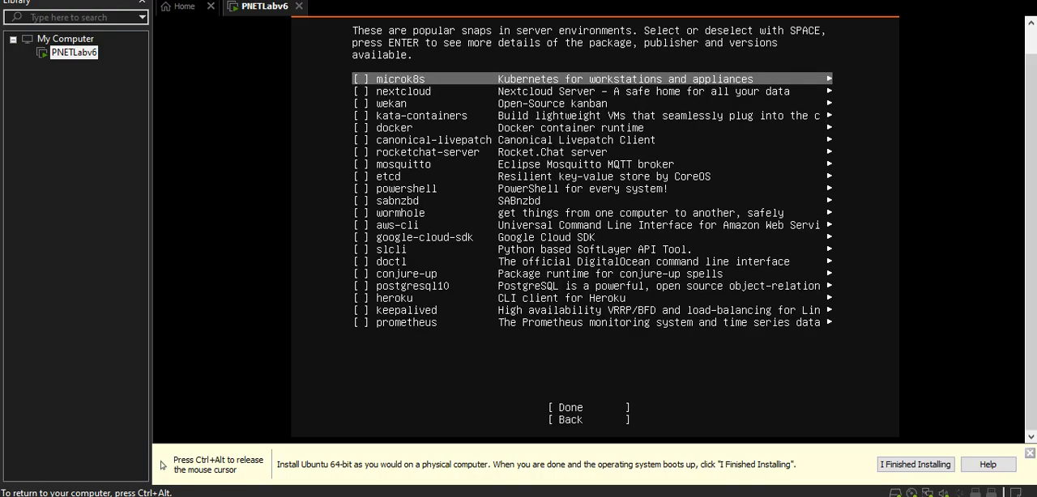
key("Down")
key("Down")
key("Down")
key("Down")
key("Down")
key("Down")
key("Down")
key("Down")
key("Down")
key("Down")
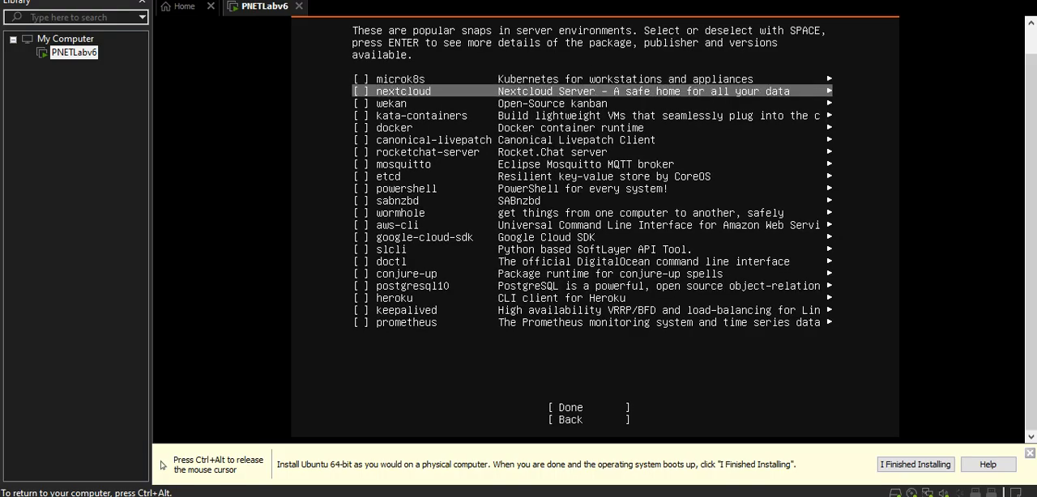
key("Down")
key("Down")
key("Down")
key("Down")
key("Down")
key("Down")
key("Down")
key("Down")
key("Down")
key("Down")
key("Down")
key("Down")
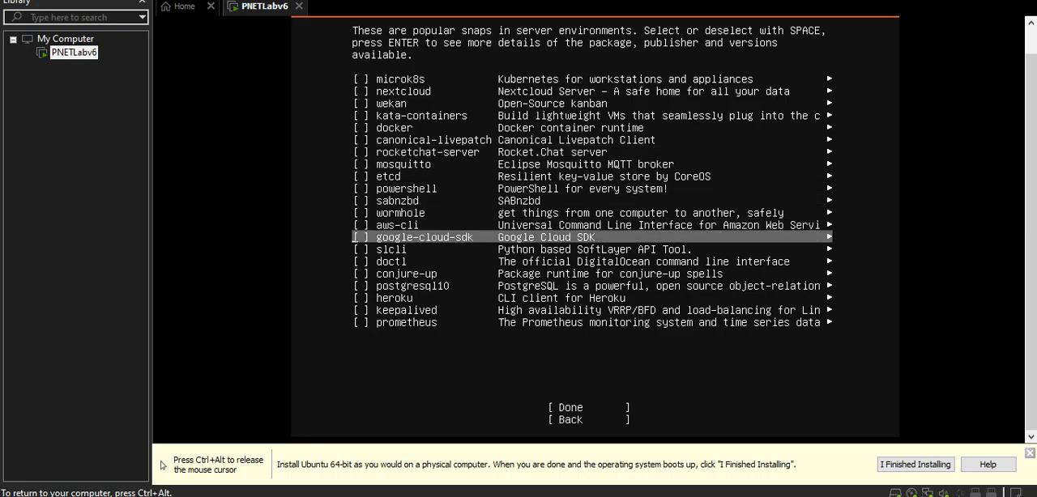
key("Up")
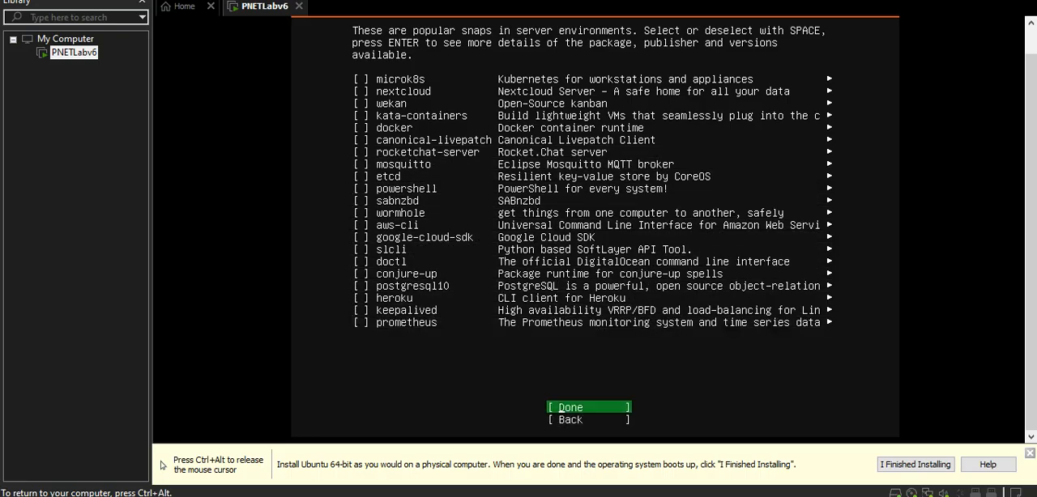
key("Return")
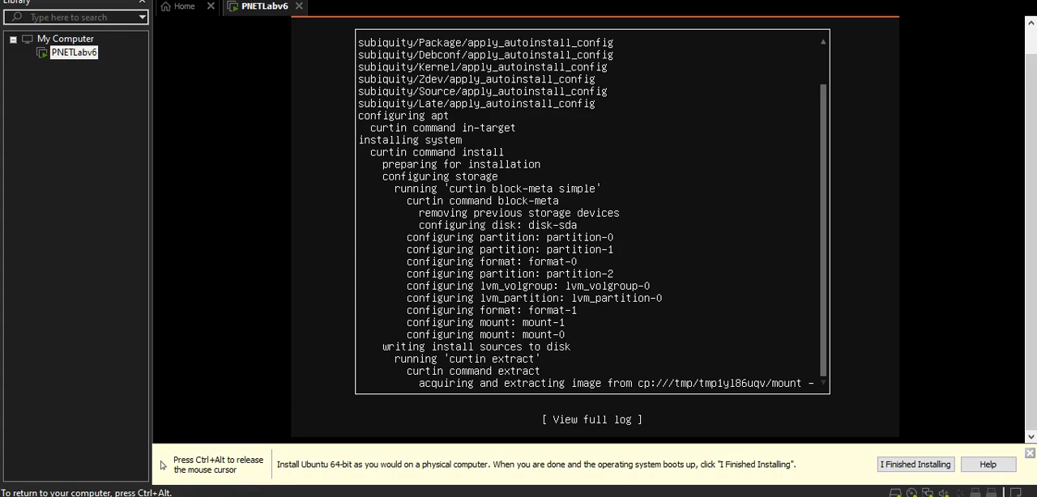
Review the full installer log, close it and move the selection to Reboot Now.
key("ctrl+alt")
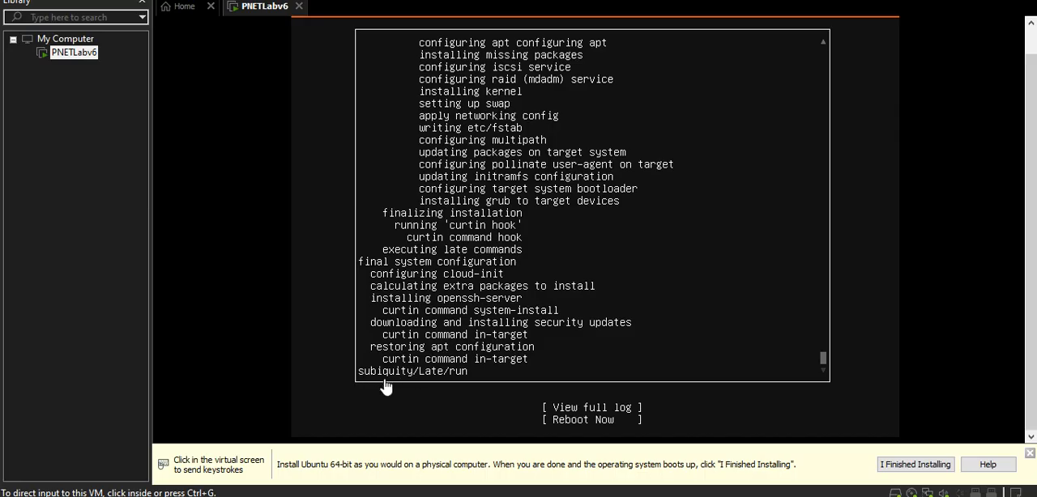
left_click(733, 299)
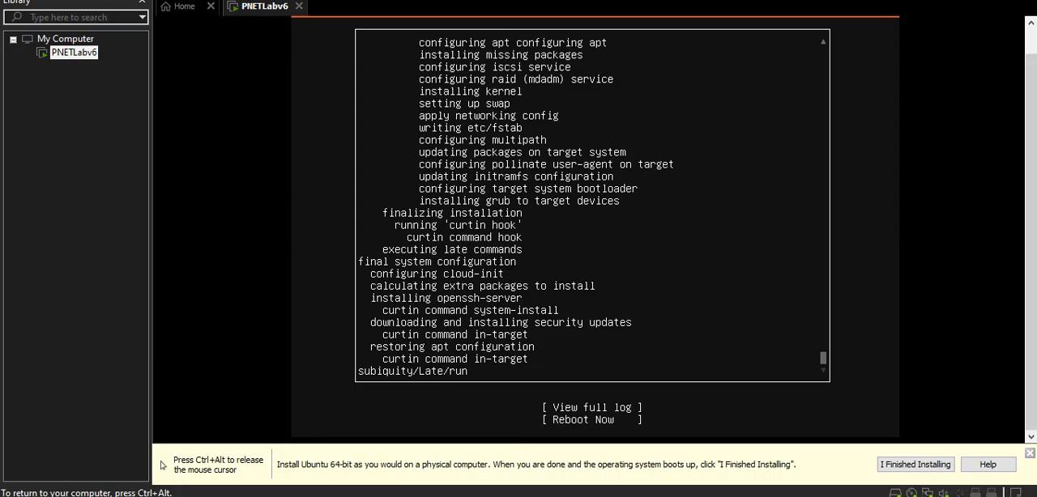
key("Down")
key("Return")
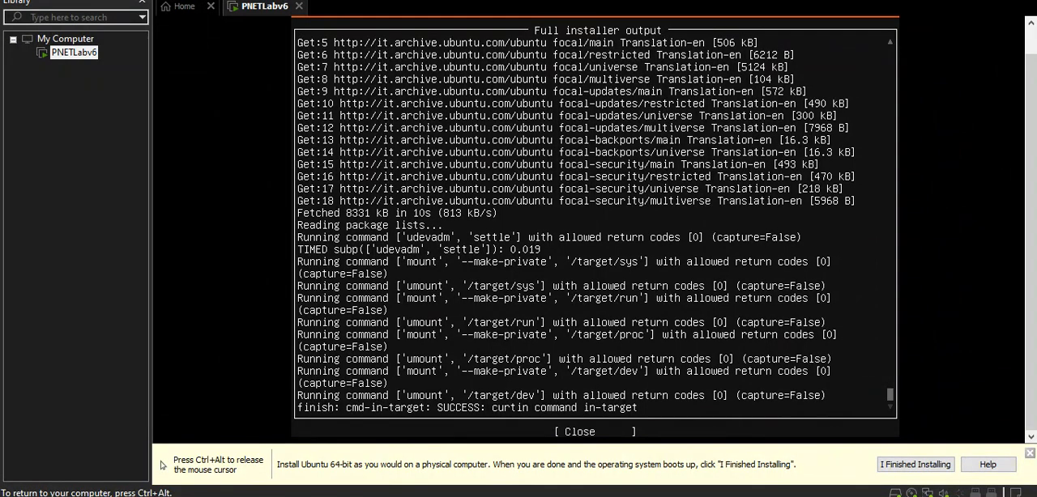
key("Tab")
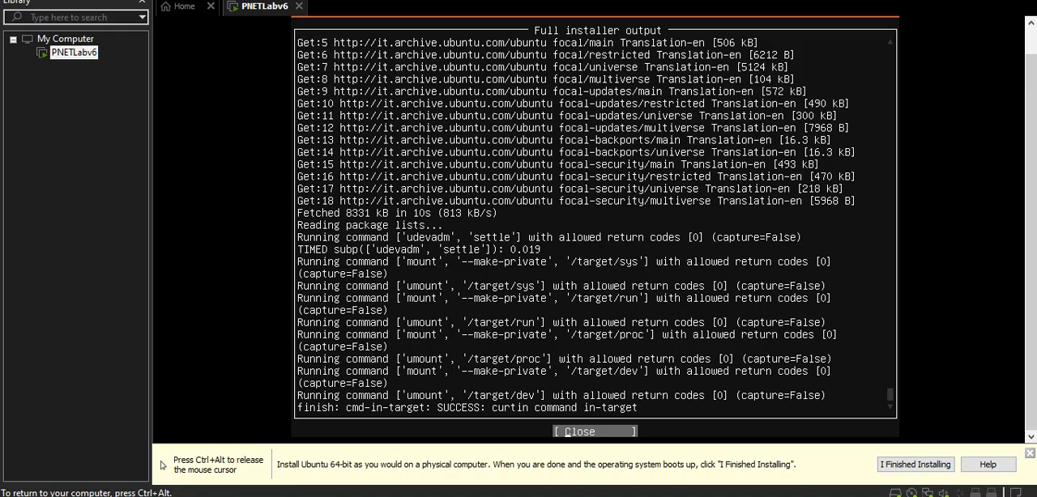
key("Return")
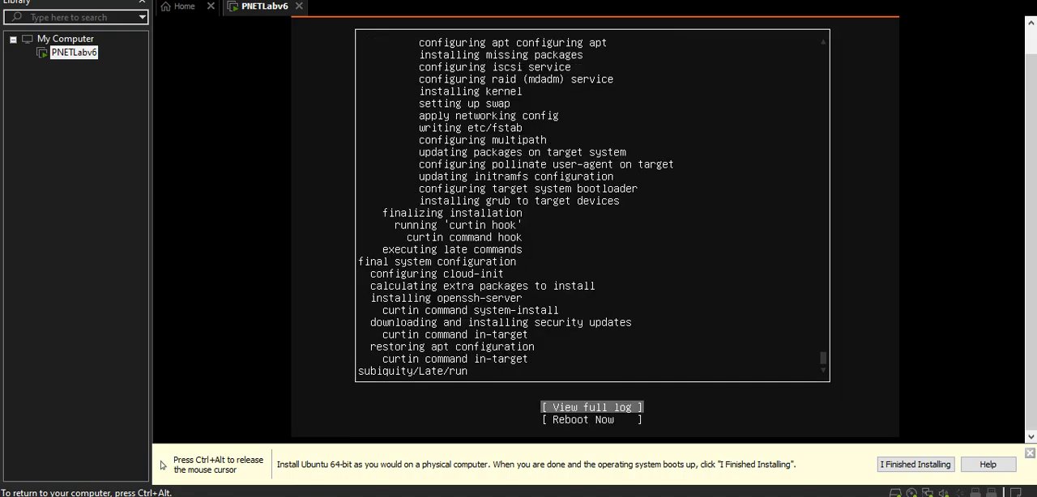
key("Tab")
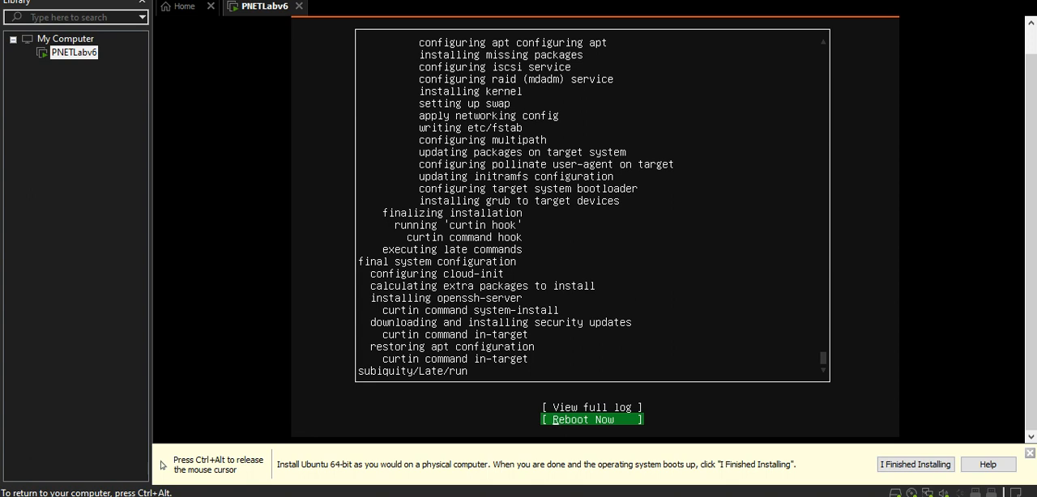
Disable connecting the CD/DVD drive at power on in the PNETLabv6 virtual machine's settings and override the guest's CD-ROM lock.
key("ctrl+alt")
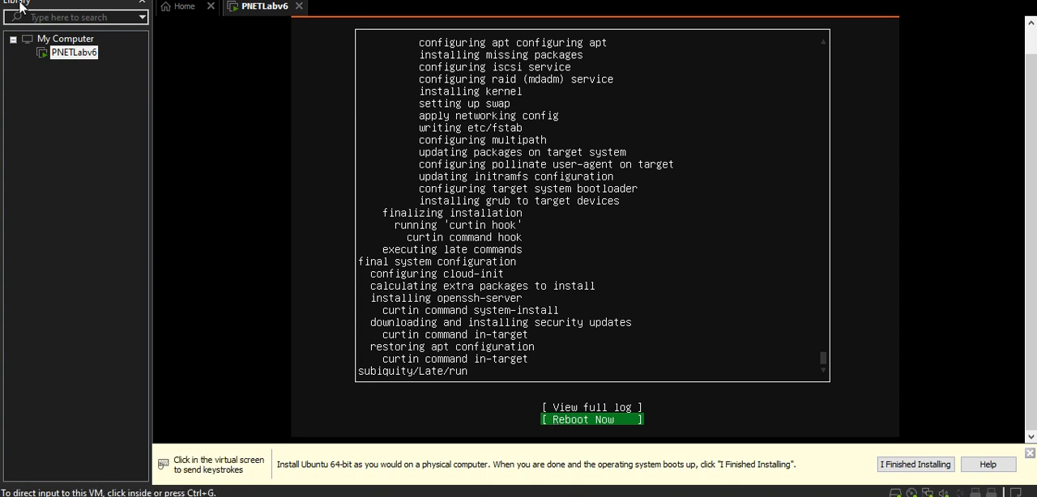
right_click(64, 59)
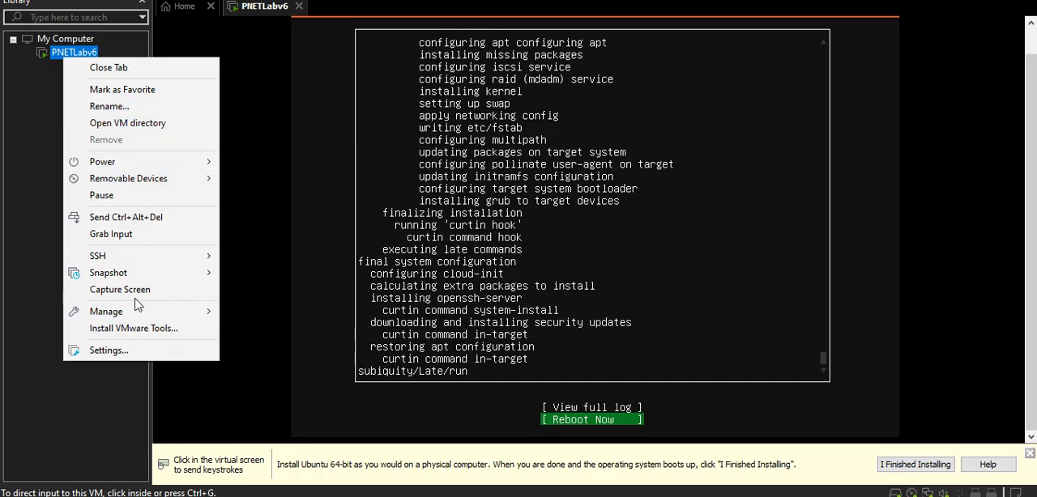
mouse_move(128, 321)
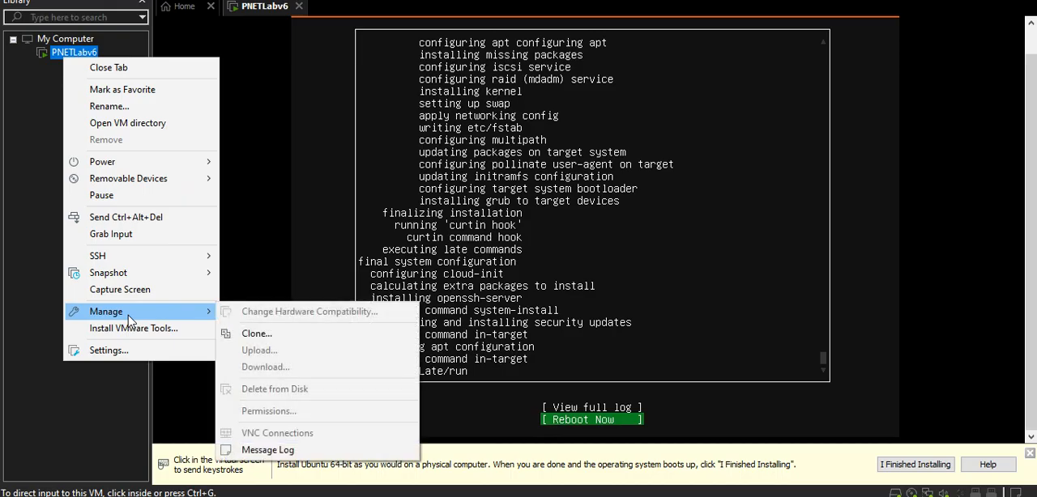
left_click(255, 307)
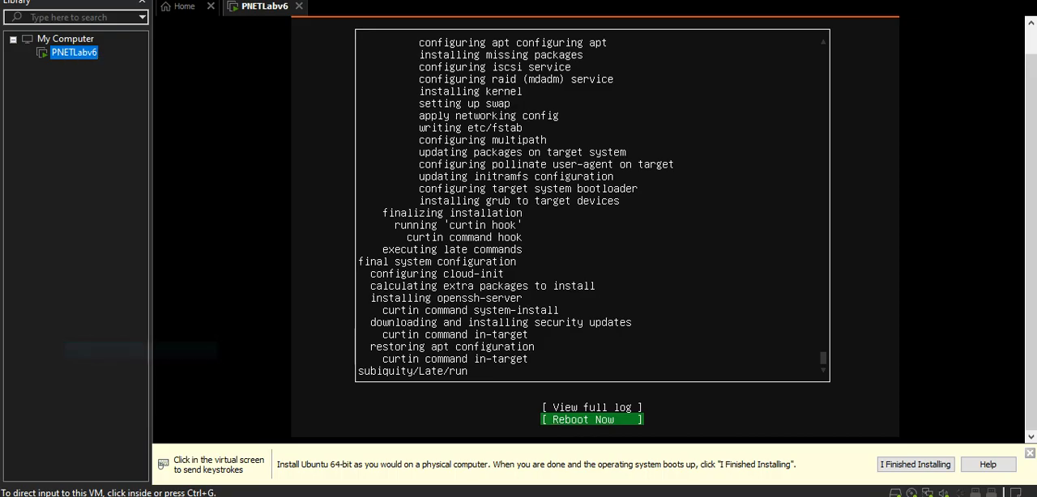
left_click(447, 218)
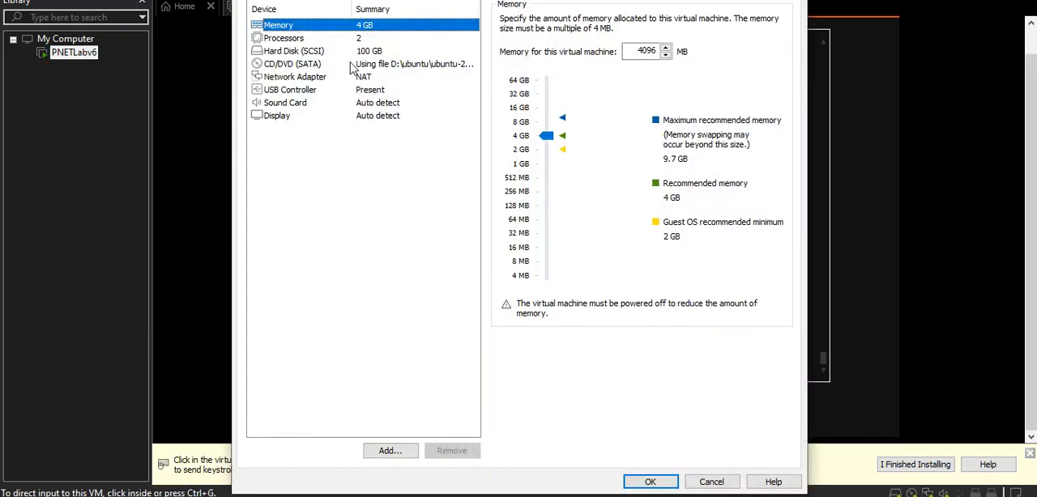
left_click(306, 53)
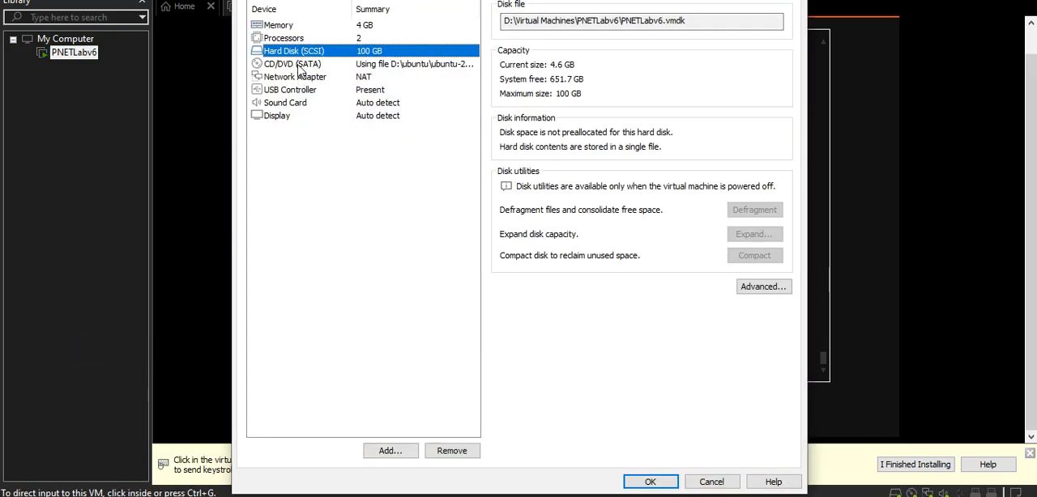
left_click(300, 65)
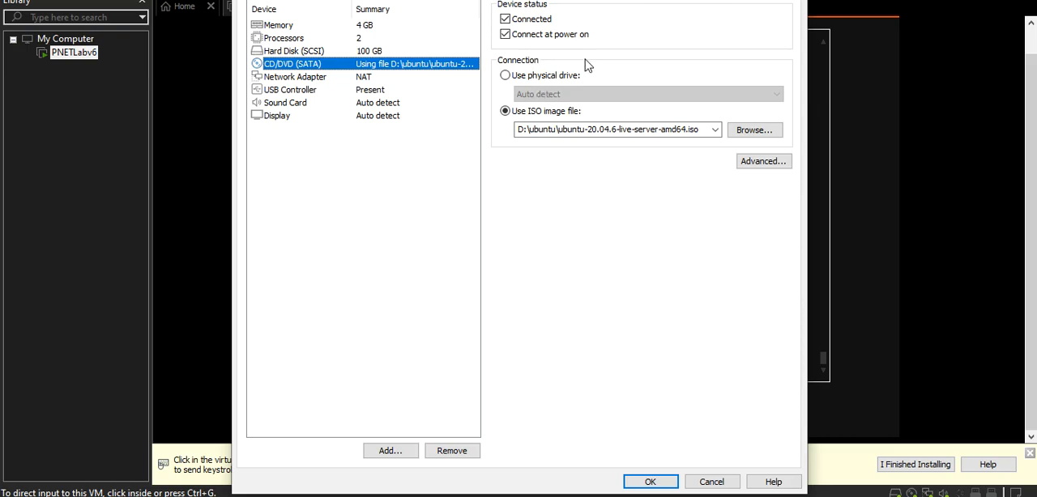
left_click(537, 38)
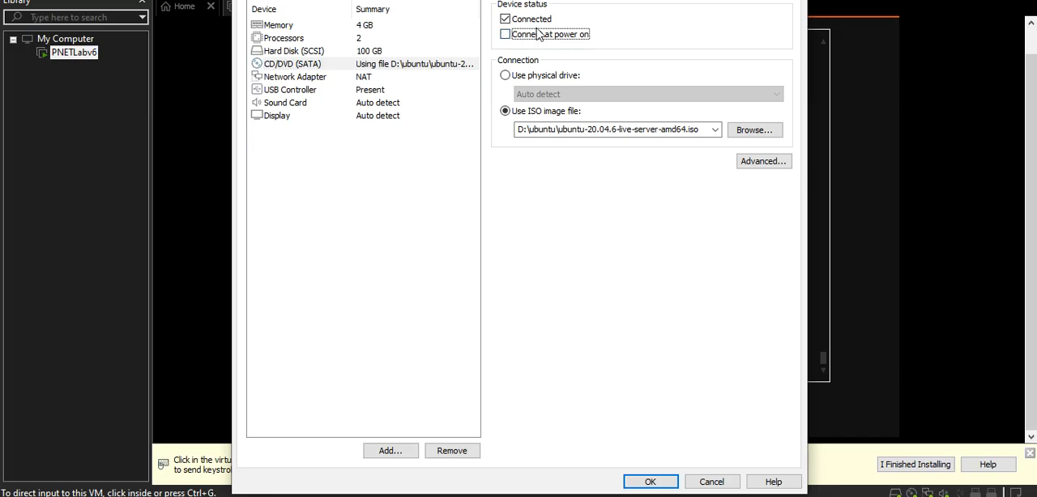
left_click(641, 486)
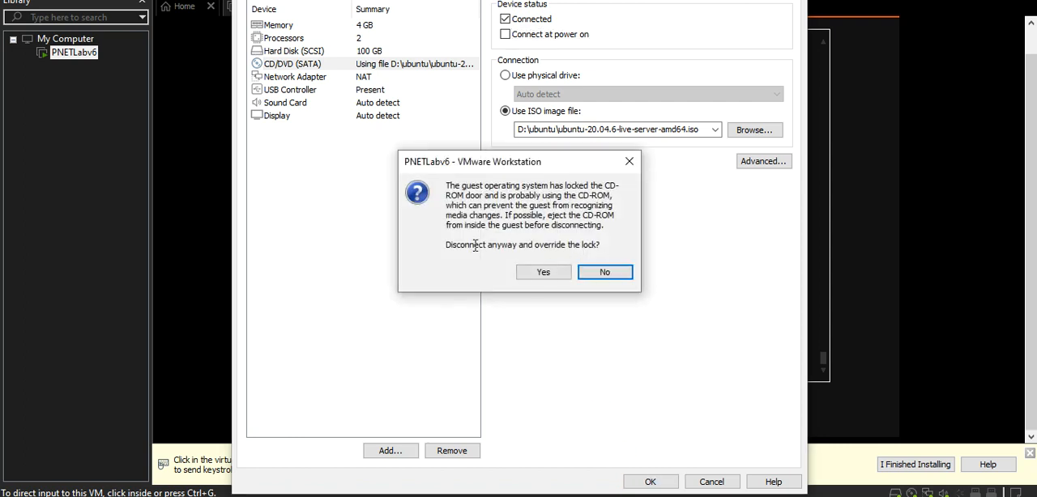
left_click(543, 273)
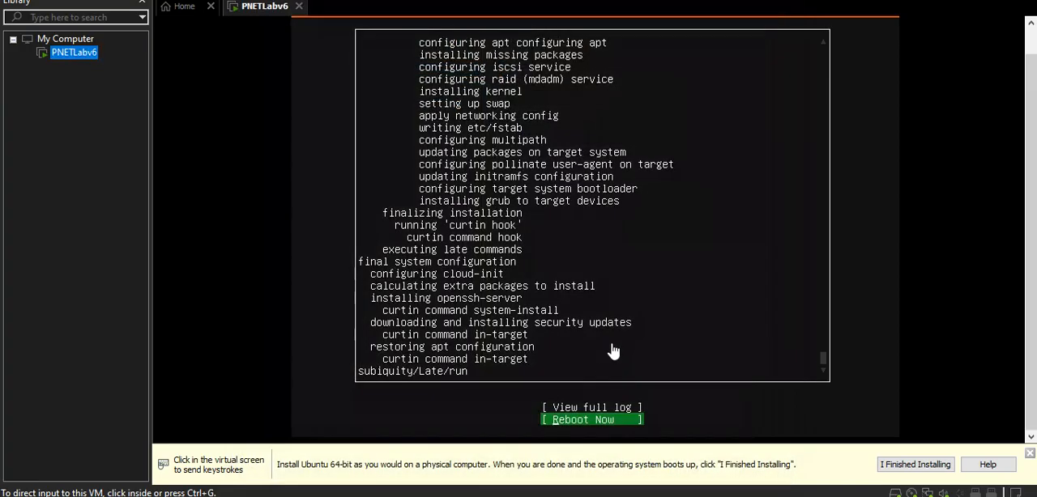
Answer the repeated CD-ROM lock question and reboot the virtual machine from the finished Ubuntu installer.
left_click(592, 423)
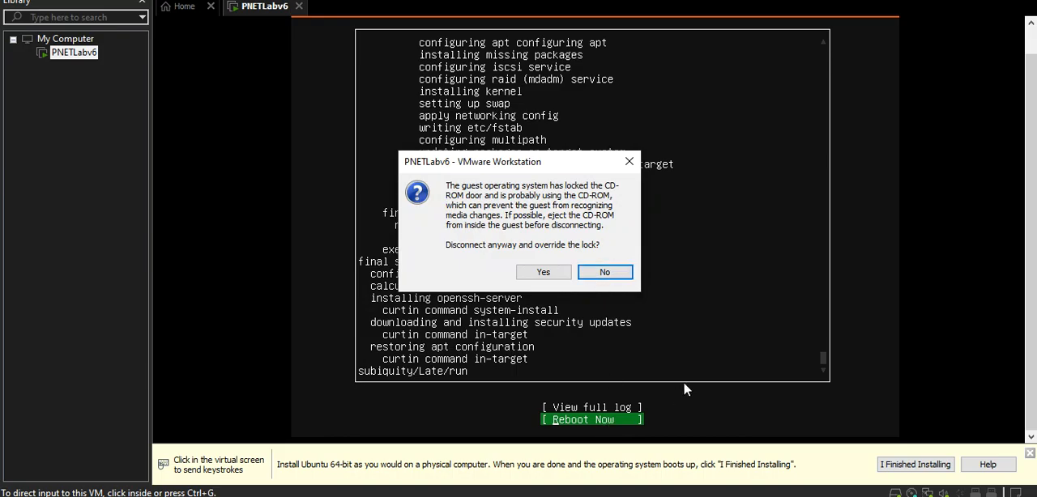
key("Return")
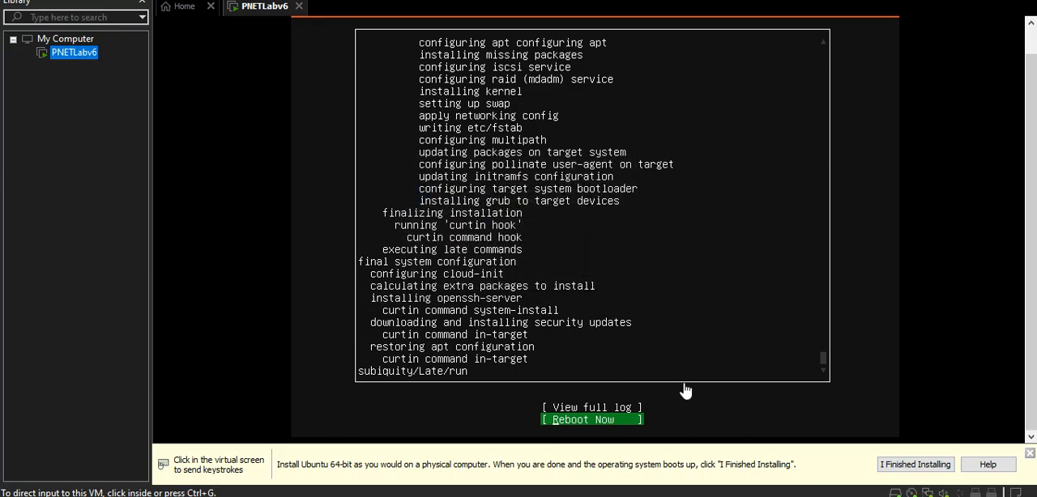
left_click(622, 403)
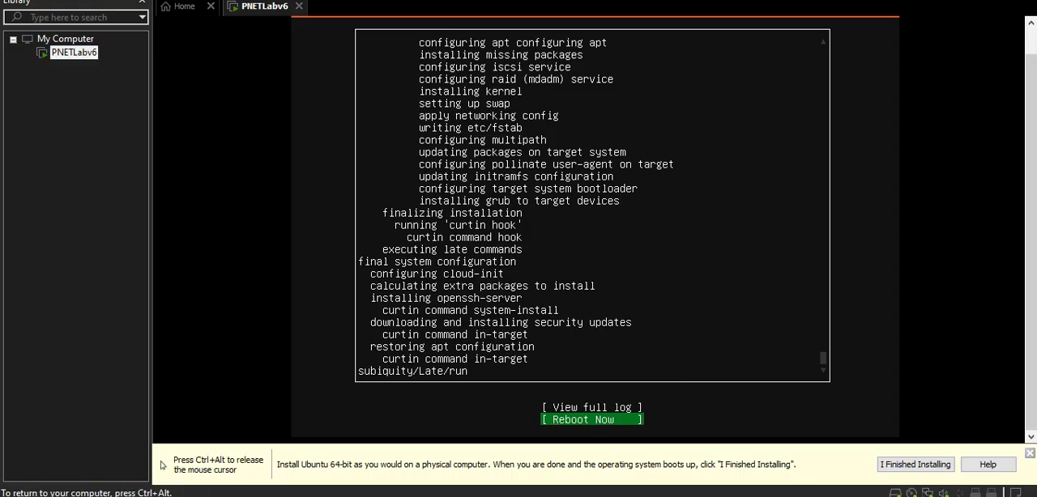
key("Return")
Check the CD/DVD drive's connection settings for the PNETLabv6 virtual machine and accept them.
key("ctrl+alt")
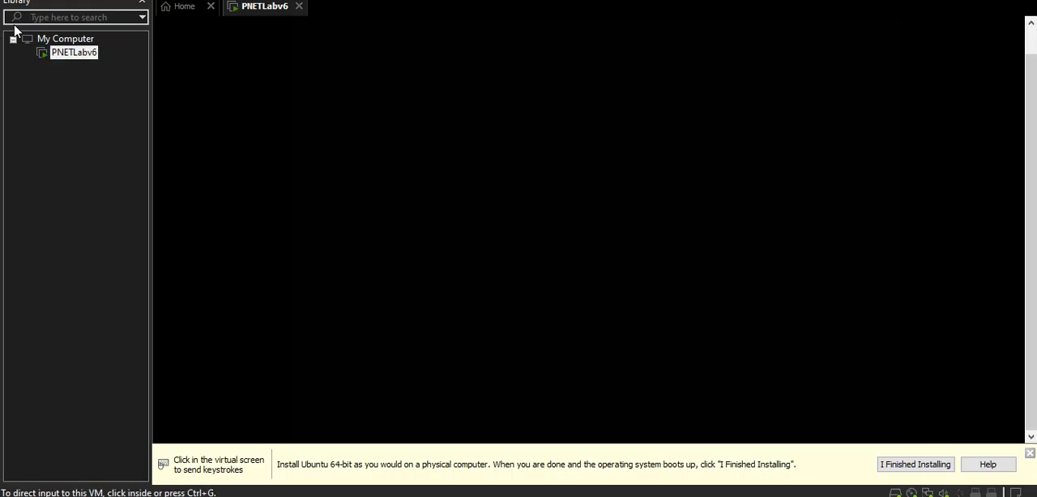
right_click(78, 56)
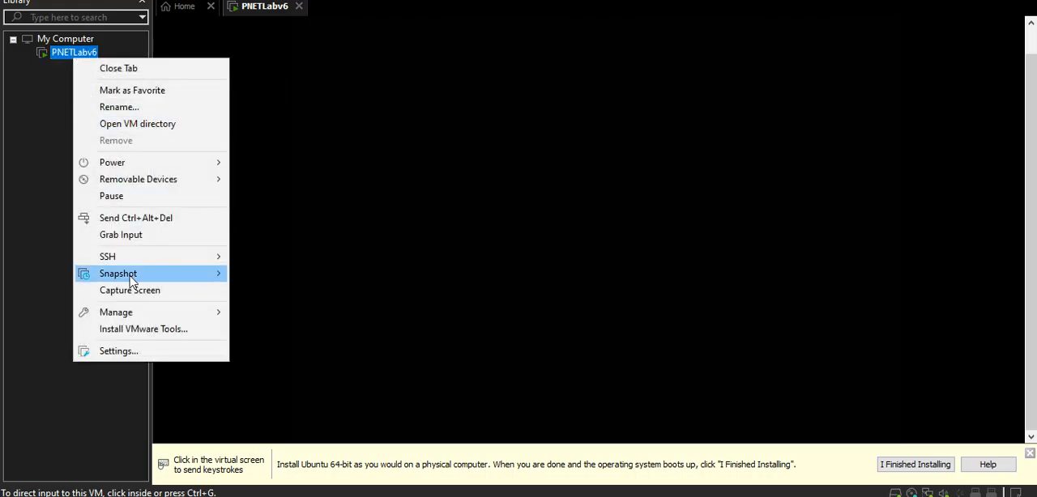
left_click(127, 351)
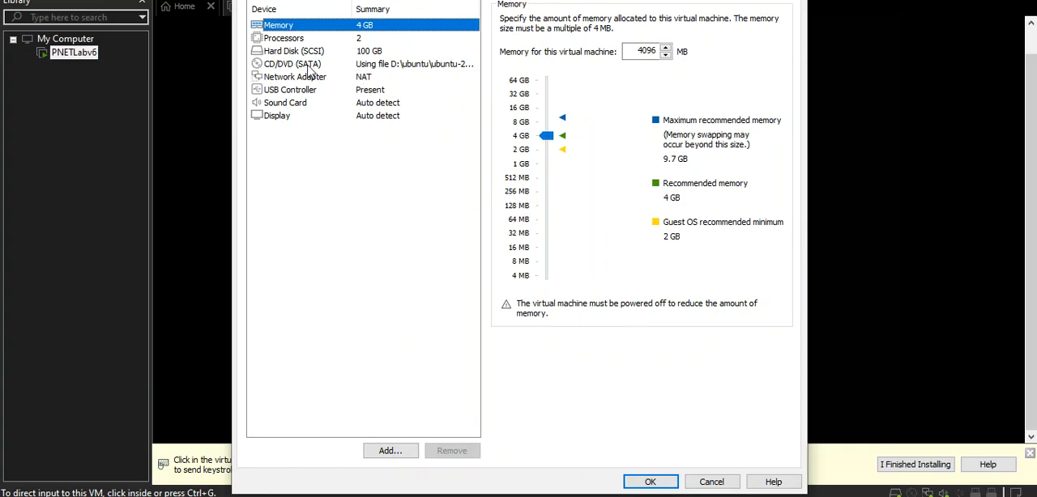
left_click(304, 64)
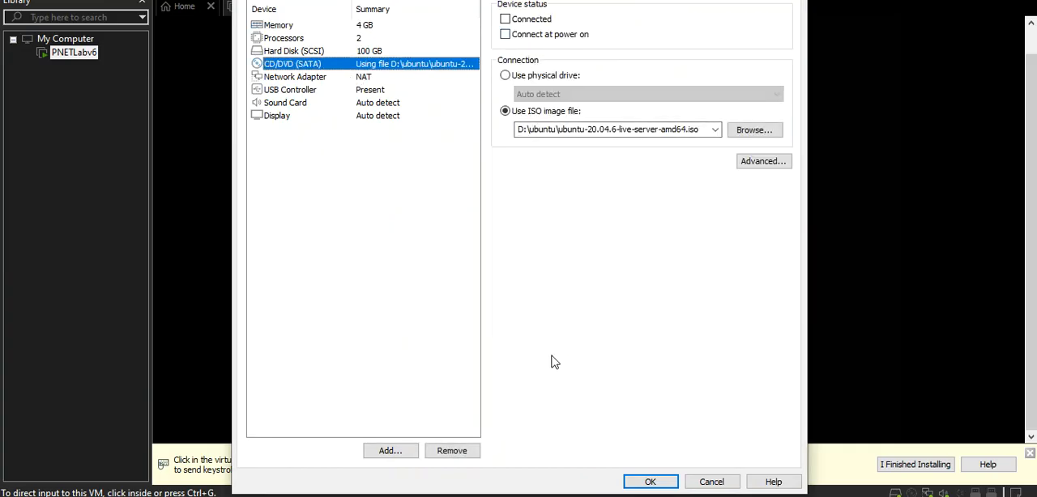
left_click(632, 483)
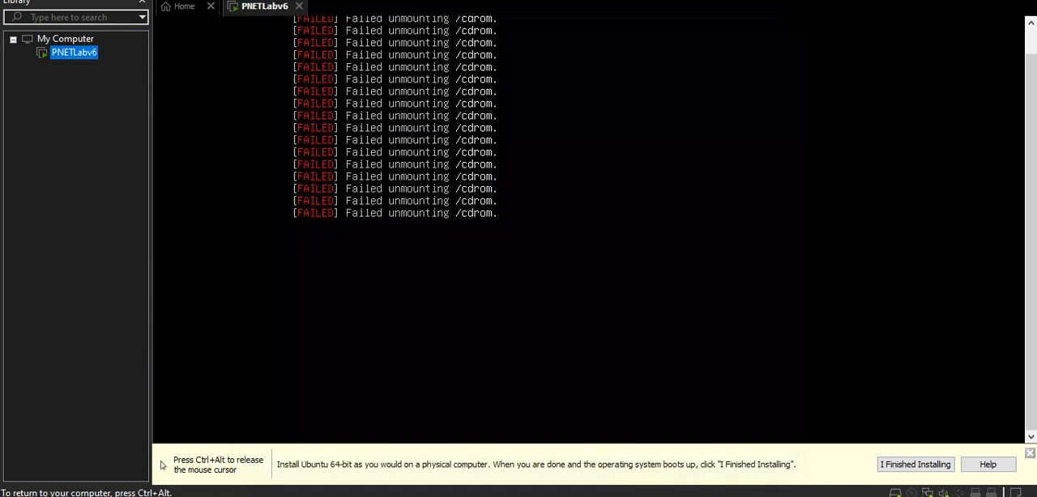
Restart the guest of the PNETLabv6 virtual machine so it boots into the installed Ubuntu system.
key("ctrl+alt")
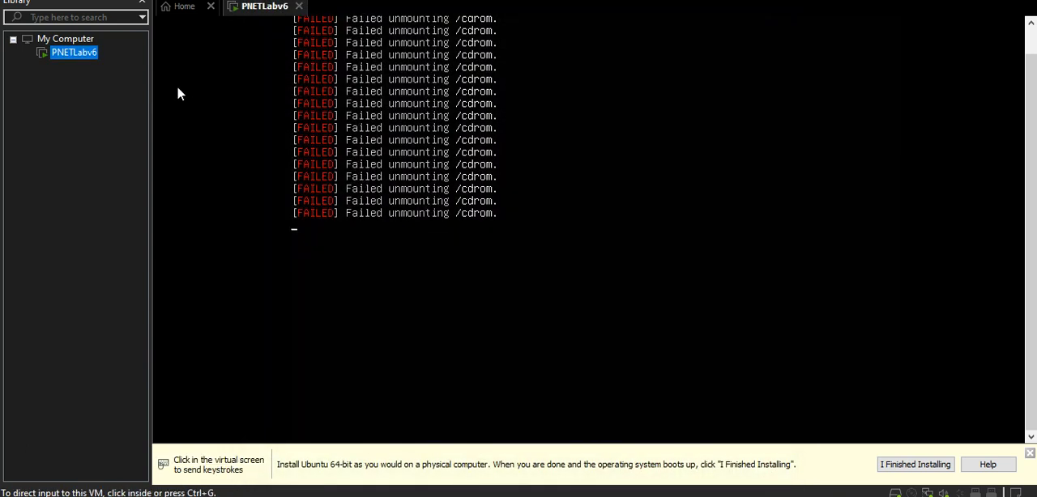
right_click(88, 62)
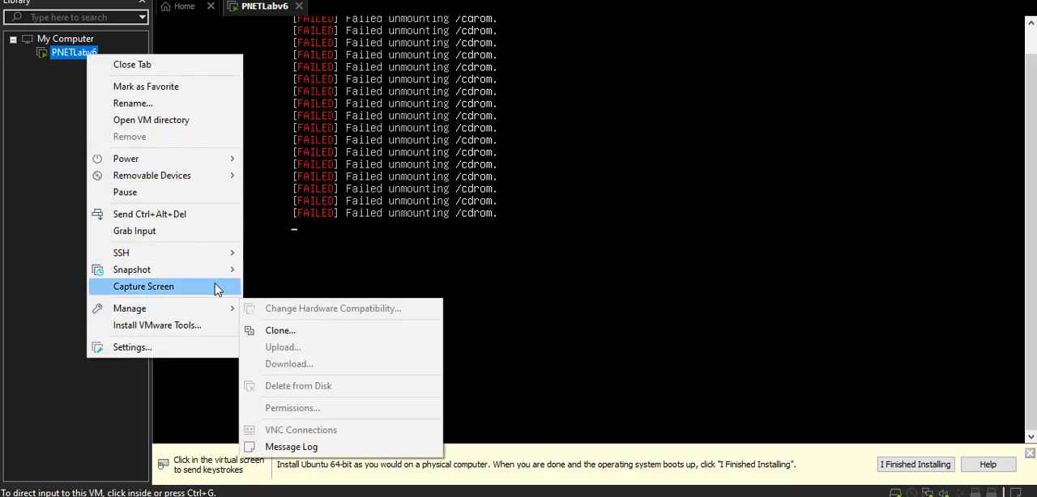
mouse_move(217, 159)
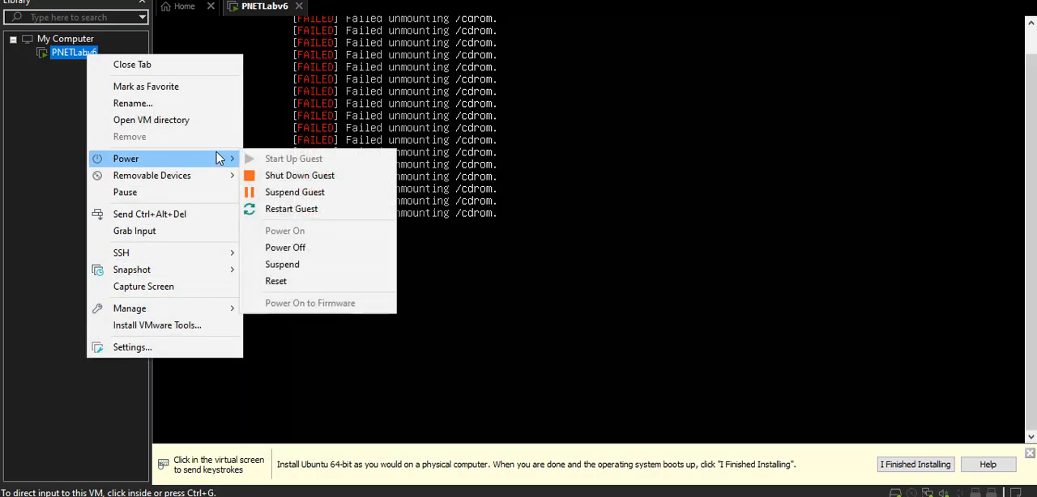
left_click(310, 211)
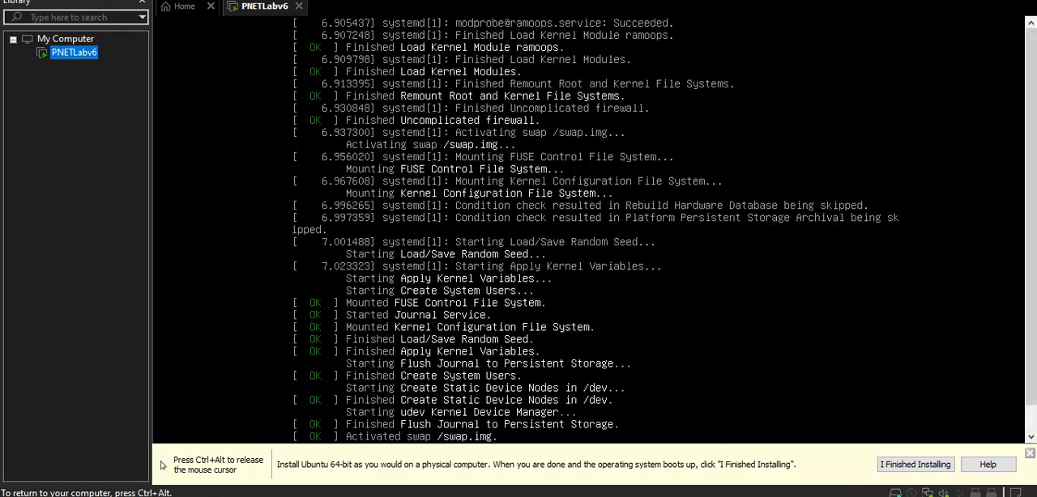
key("ctrl+alt")
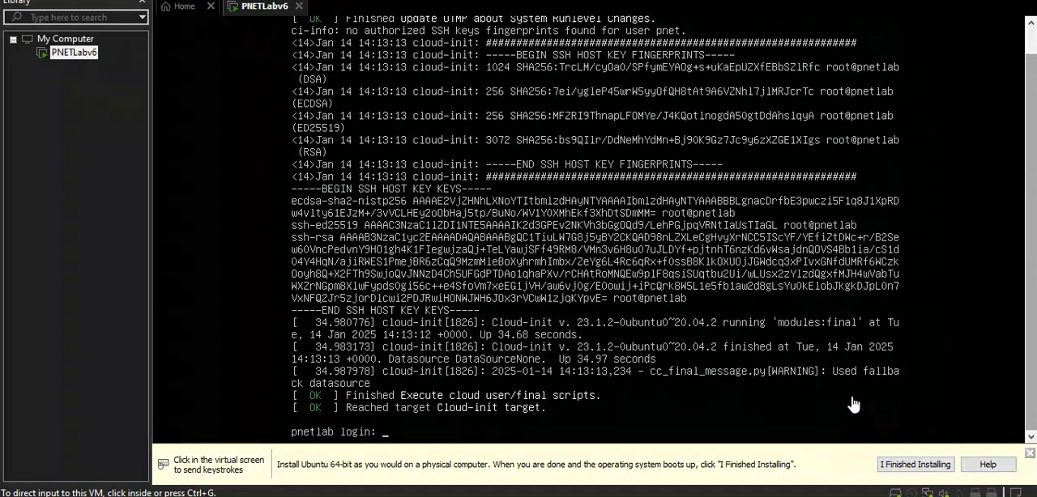
Log in at the Ubuntu console as pnet with the account password.
left_click(853, 405)
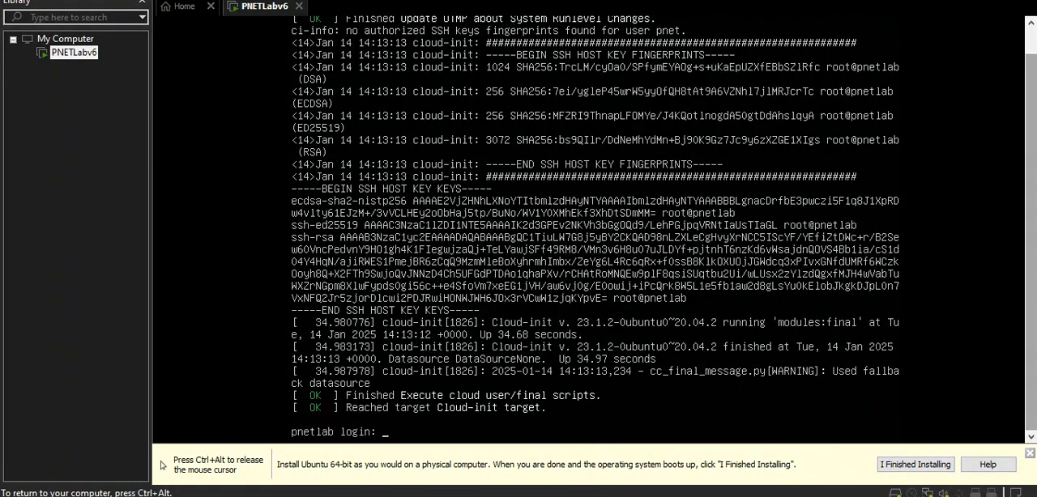
key("Return")
key("Return")
key("Return")
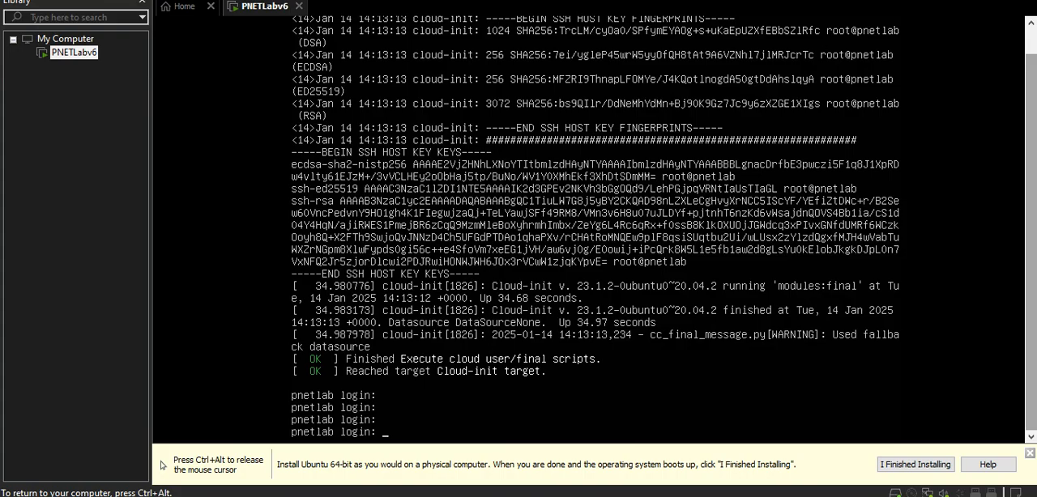
type("pnet")
key("Return")
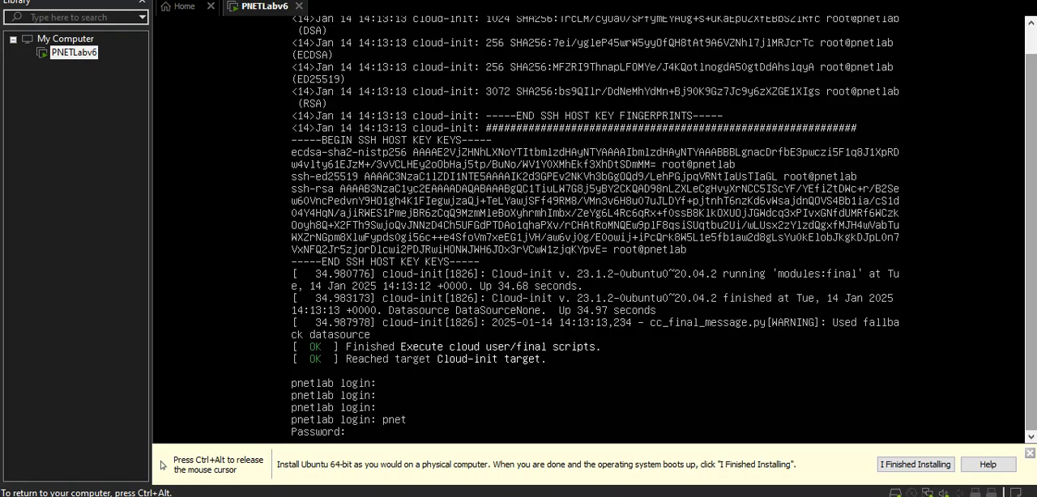
key("Return")
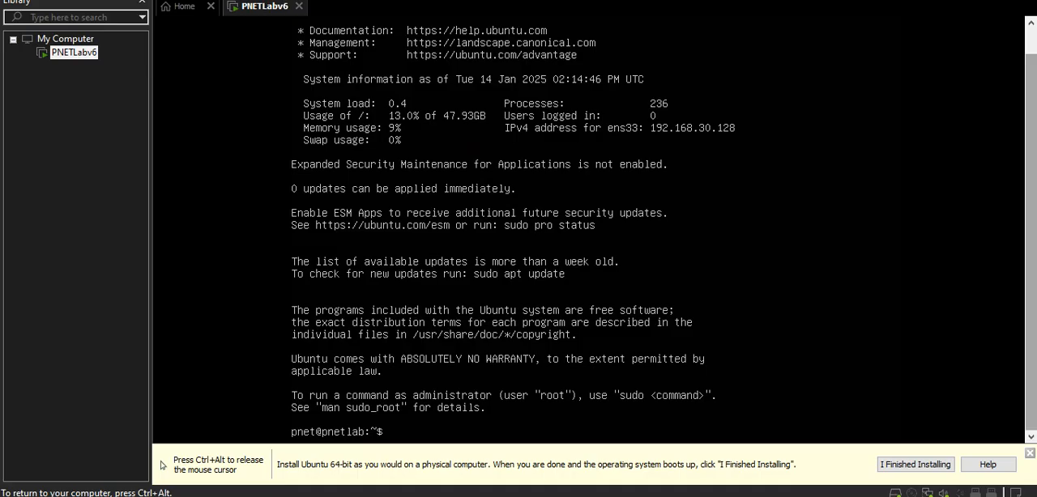
Try to list the server's network configuration with the command ip -a.
key("Return")
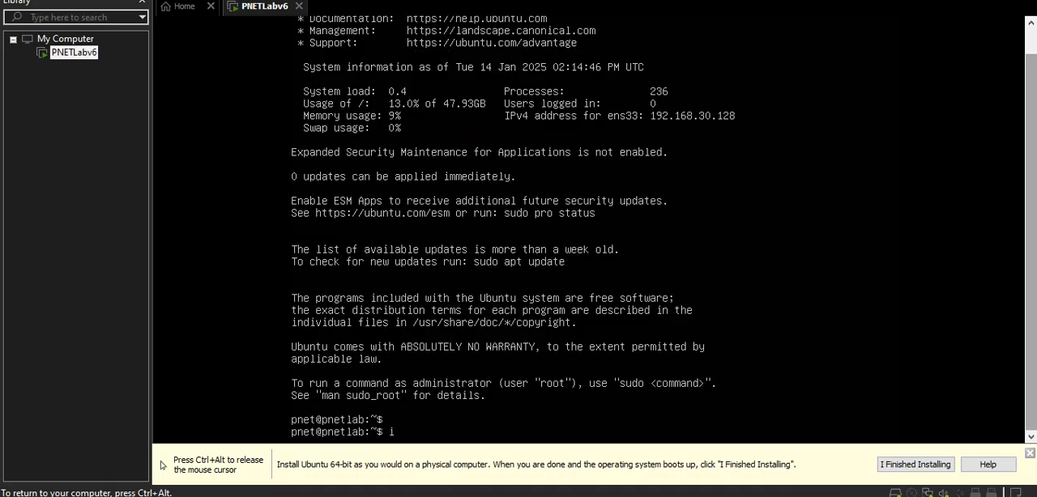
type("ip -a")
key("Return")
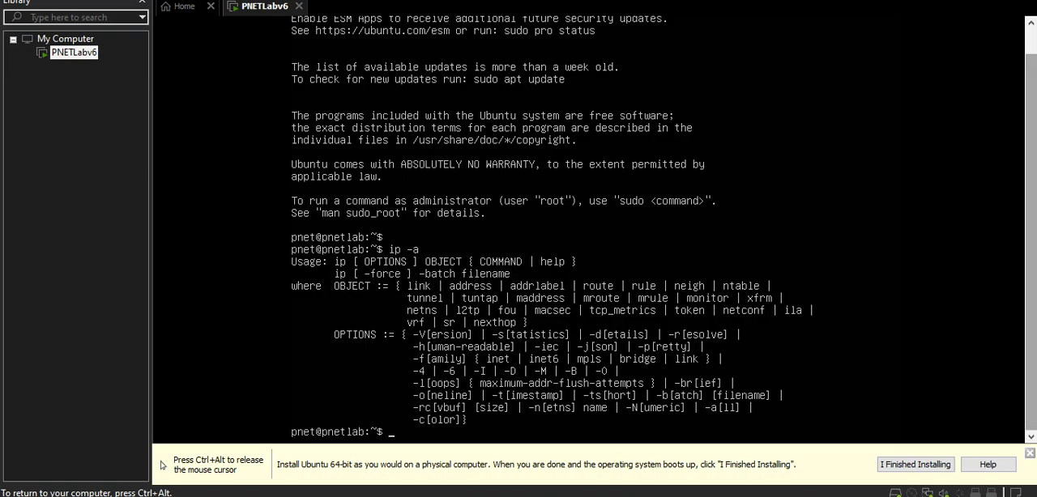
Run ip address to list the server's network interfaces and their IP addresses.
key("ctrl+alt")
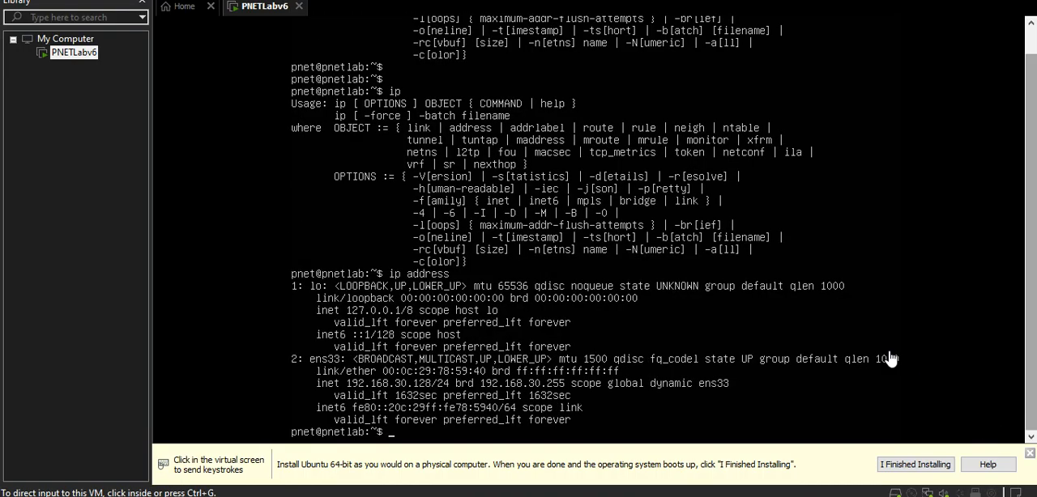
left_click(870, 254)
type("ip address")
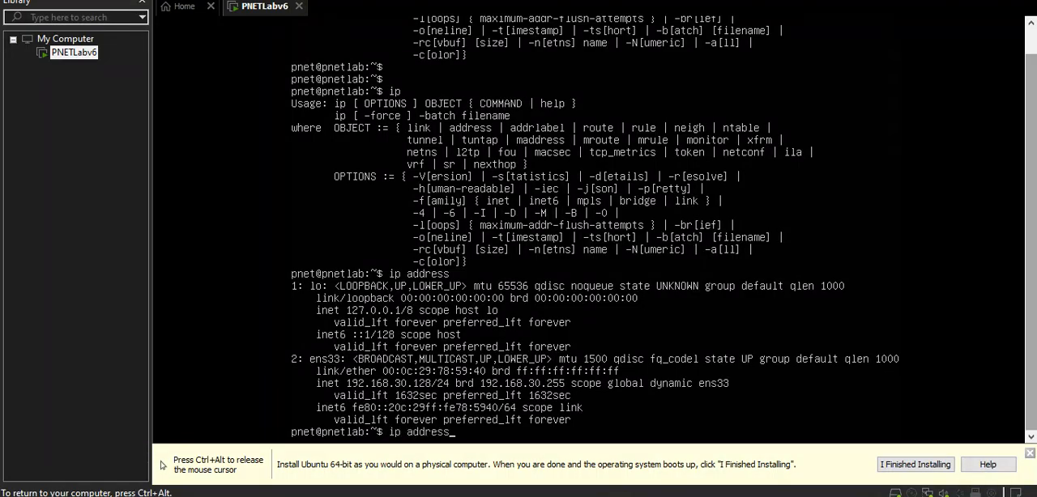
key("Return")
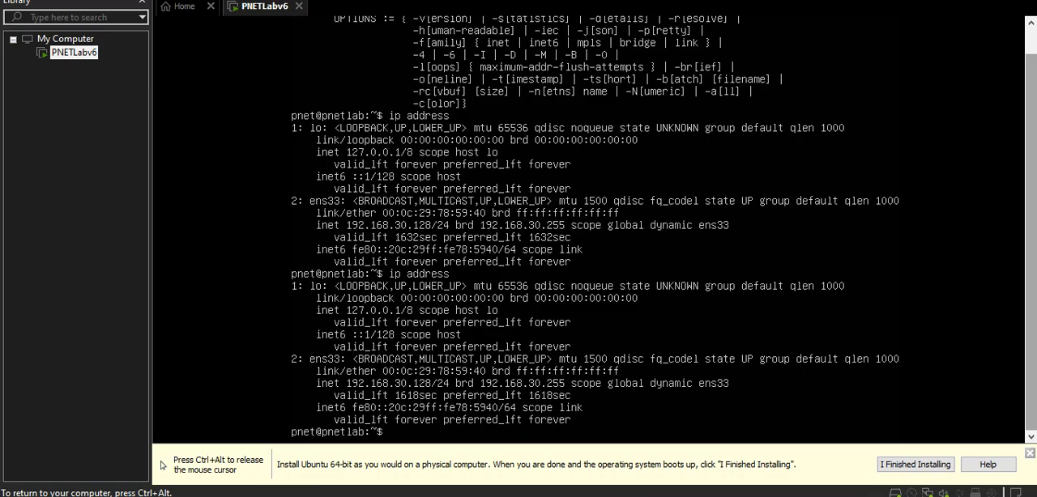
key("ctrl+alt")
key("ctrl+g")
key("ctrl+alt")
key("ctrl+g")
key("ctrl+alt")
left_click(165, 342)
key("ctrl+alt")
left_click(266, 325)
key("ctrl+alt")
left_click(259, 353)
key("ctrl+alt")
left_click(270, 298)
key("ctrl+alt")
left_click(517, 389)
key("ctrl+alt")
left_click(637, 414)
Switch to the Notepad++ notes and review the Ubuntu update and PNETLab v6 installation commands.
key("ctrl+alt")
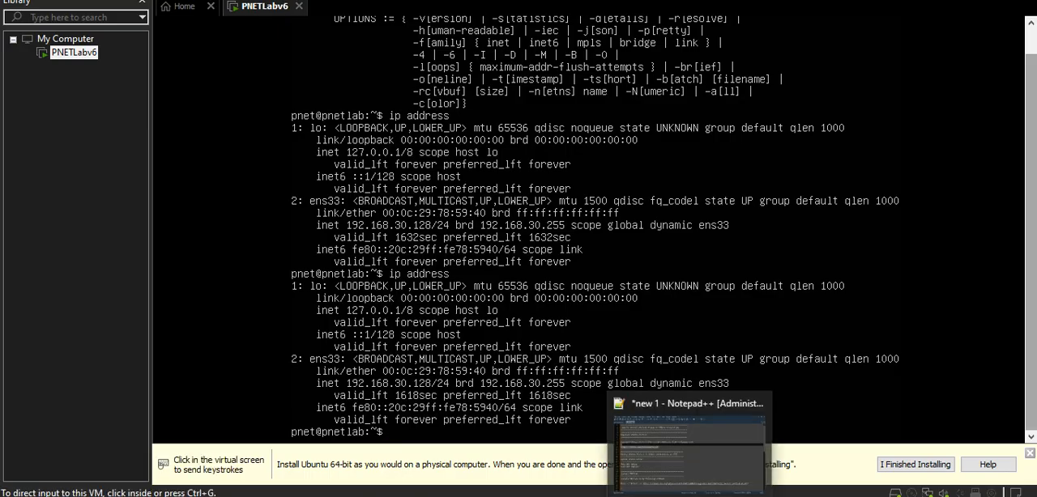
left_click(691, 495)
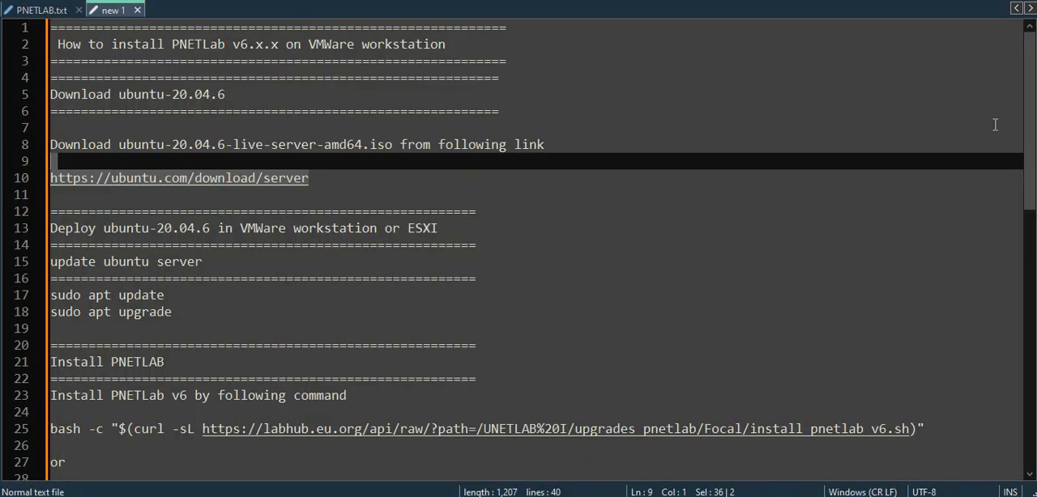
left_click_drag(1029, 162, 1029, 239)
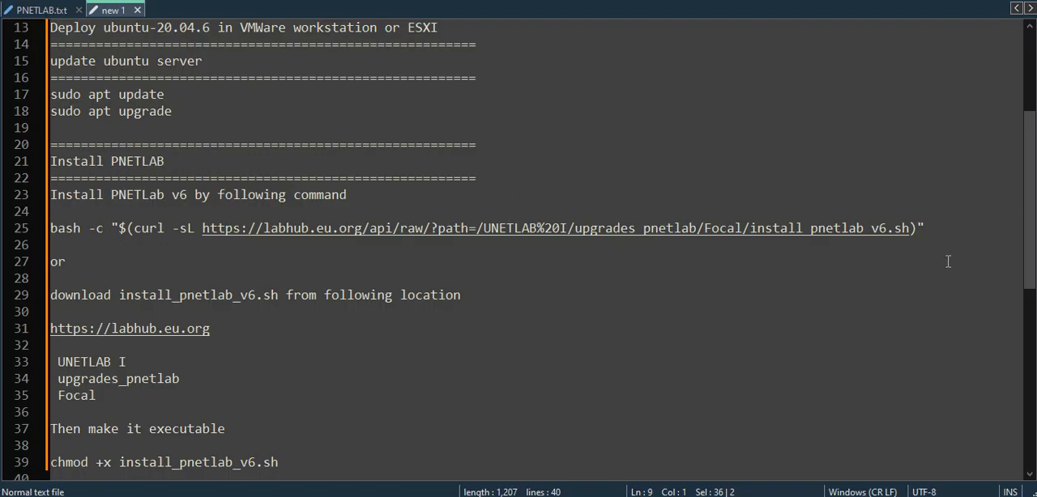
Review the two installation options in the notes: the bash curl command and downloading install_pnetlab_v6.sh.
left_click(946, 236)
left_click_drag(930, 234, 30, 232)
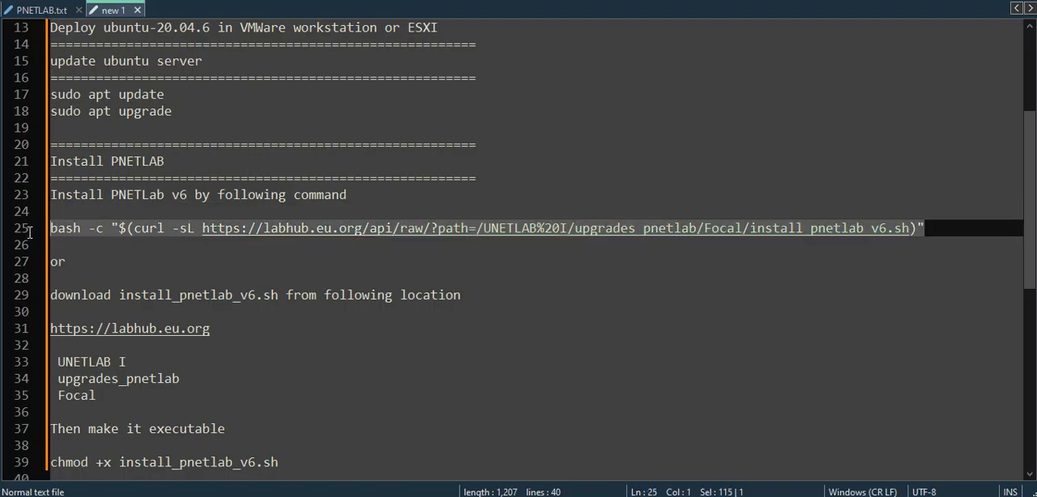
left_click(217, 255)
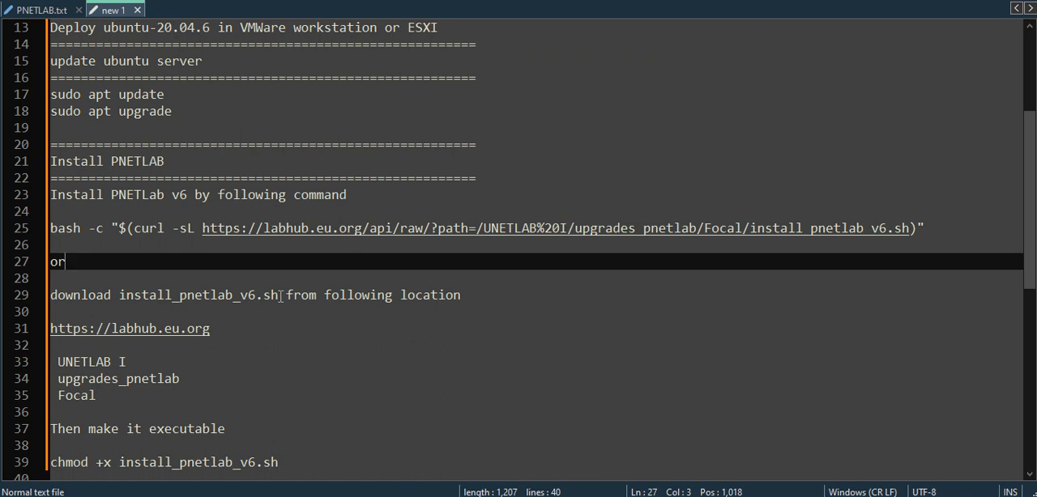
left_click_drag(281, 296, 119, 296)
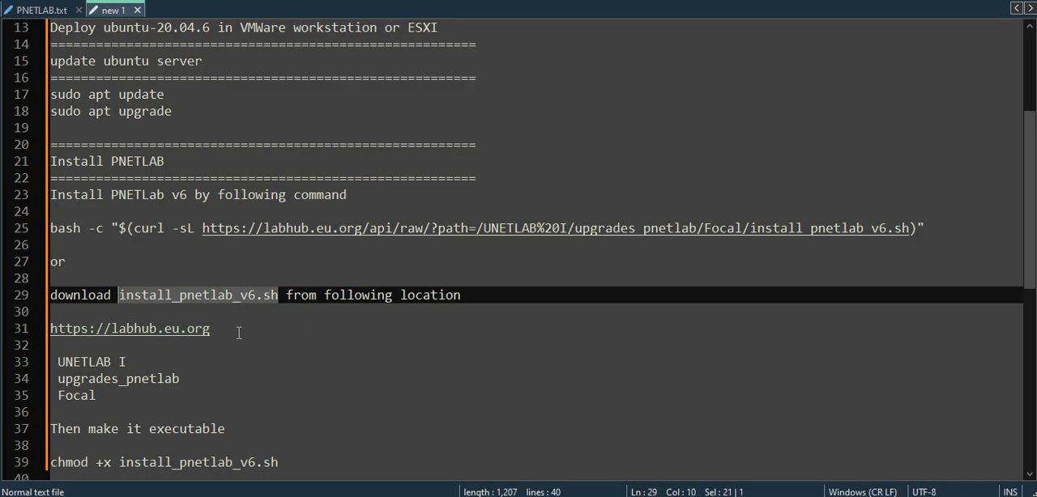
left_click(936, 229)
left_click_drag(936, 229, 51, 228)
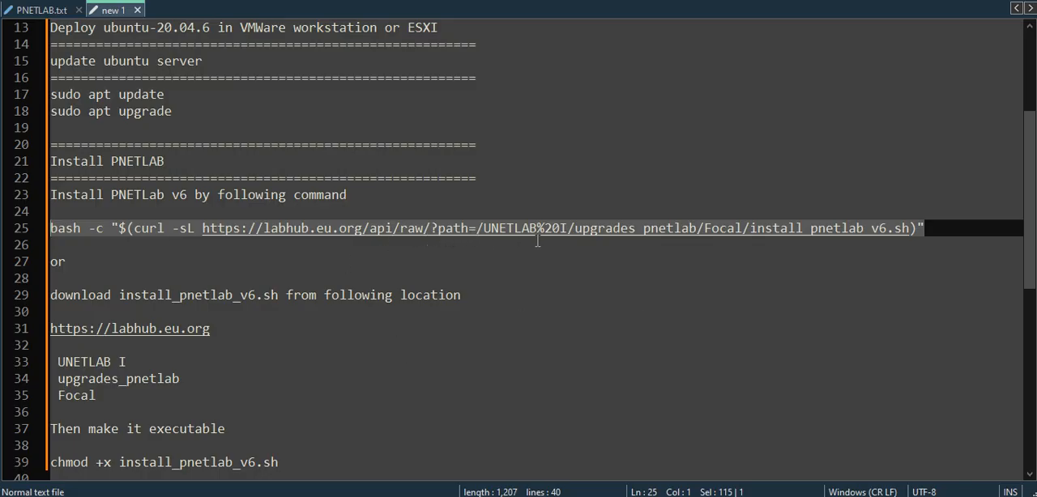
left_click_drag(245, 329, 33, 329)
right_click(186, 329)
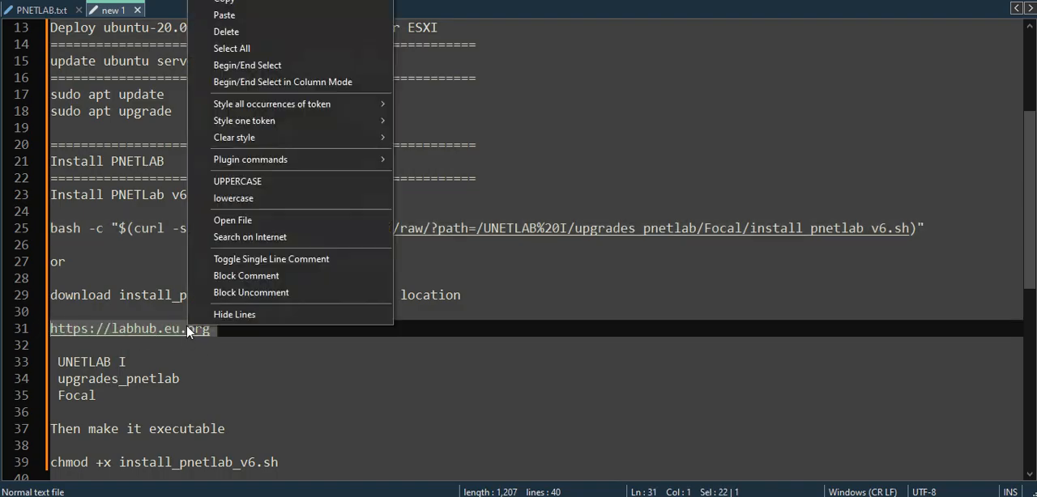
left_click(267, 2)
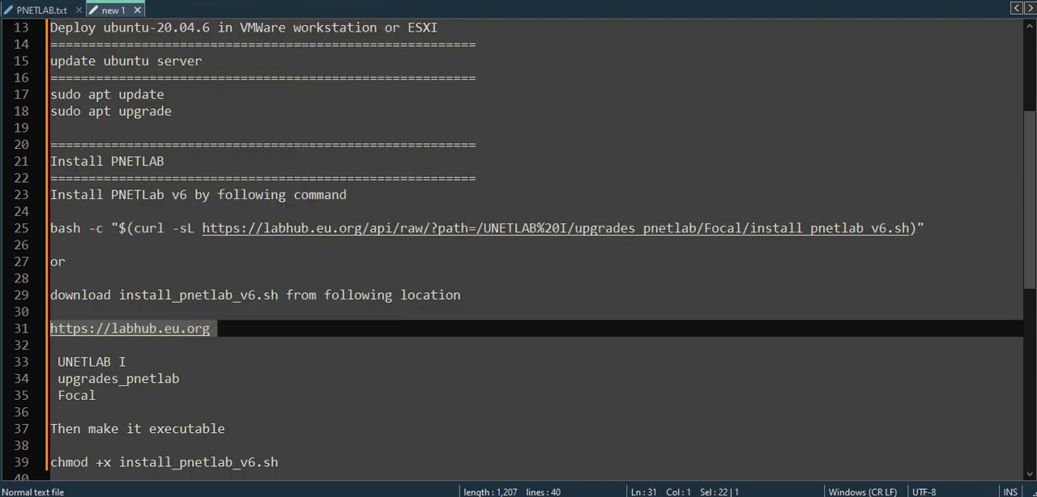
left_click(241, 496)
left_click(374, 1)
right_click(374, 3)
left_click(426, 159)
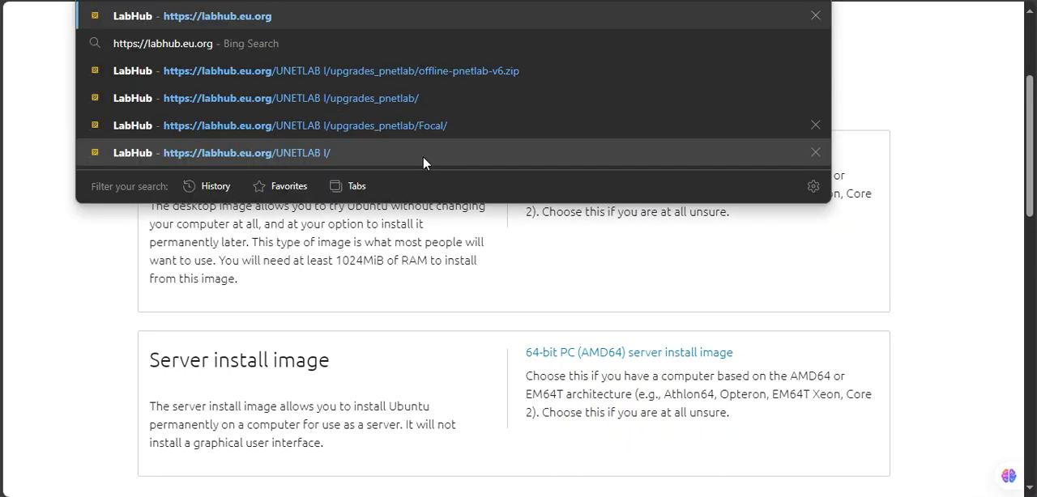
key("Return")
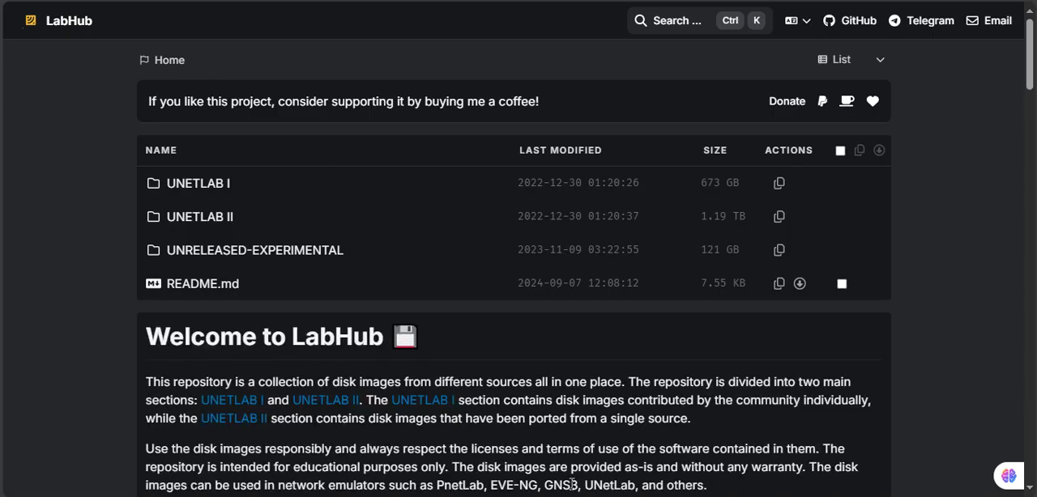
Browse LabHub to UNETLAB I, upgrades_pnetlab, Focal, the folder holding install_pnetlab_v6.sh, following the path in the notes.
key("alt+Tab")
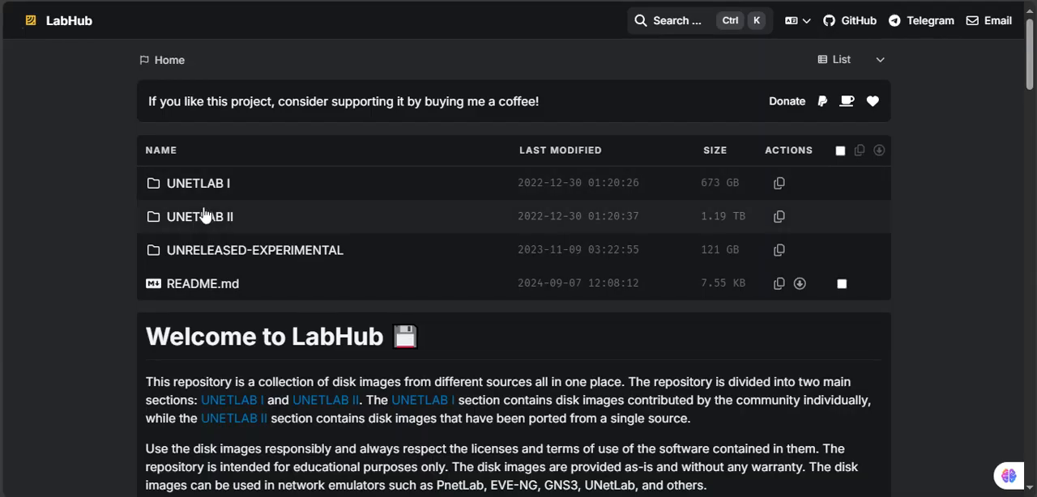
left_click(193, 184)
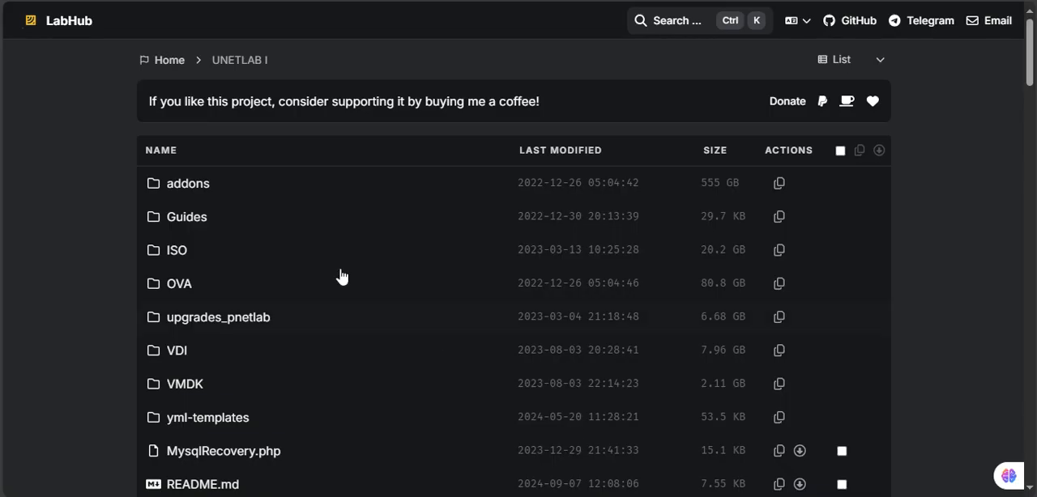
left_click(212, 323)
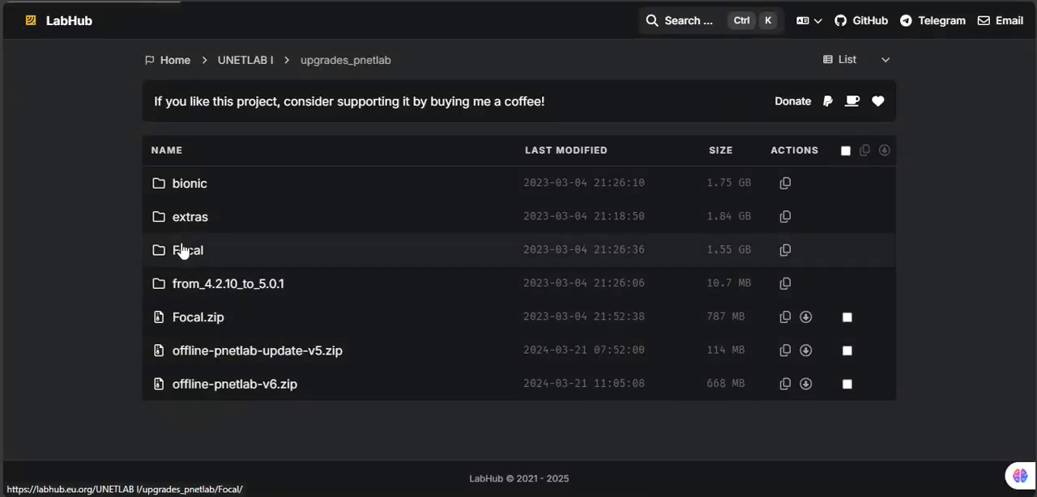
left_click(182, 251)
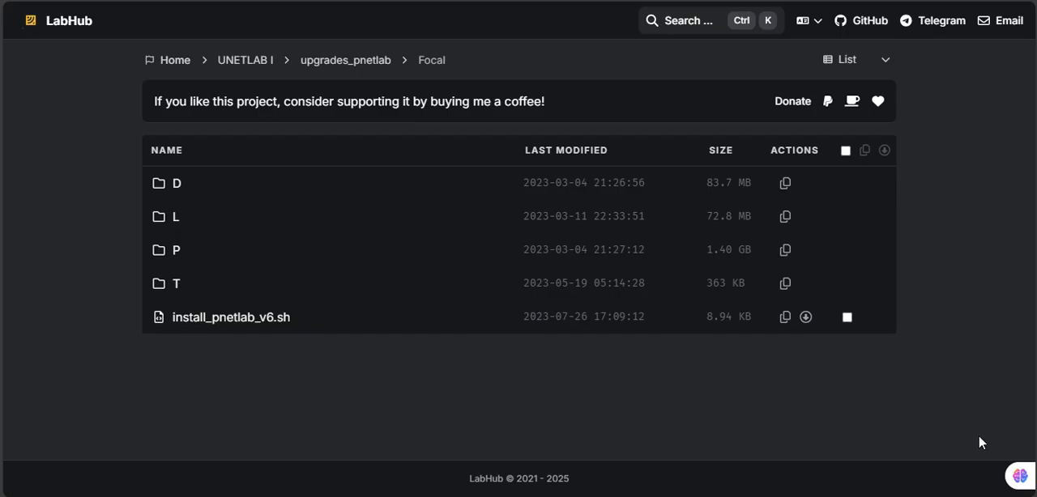
Switch to the Command Prompt, ping the Ubuntu server at 192.168.30.128, and minimize the window.
key("alt+Tab")
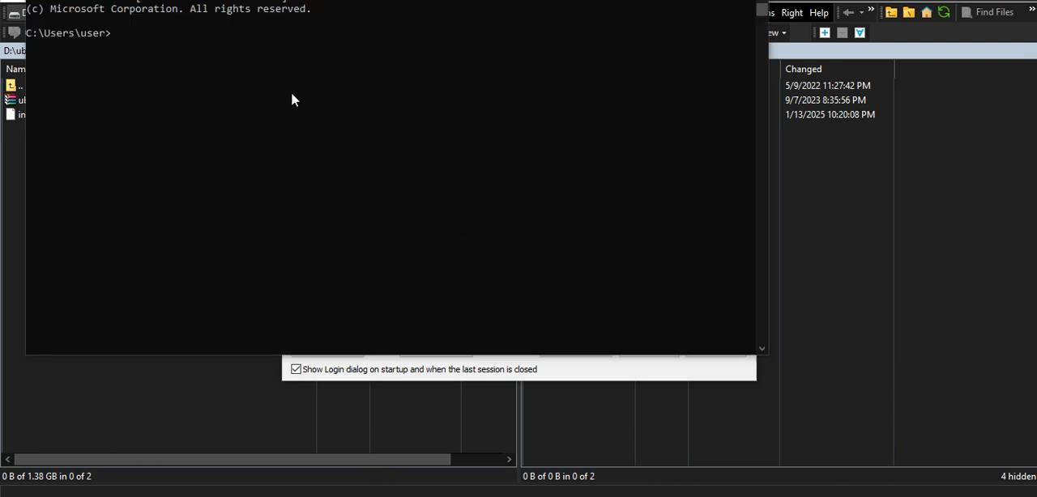
type("pin")
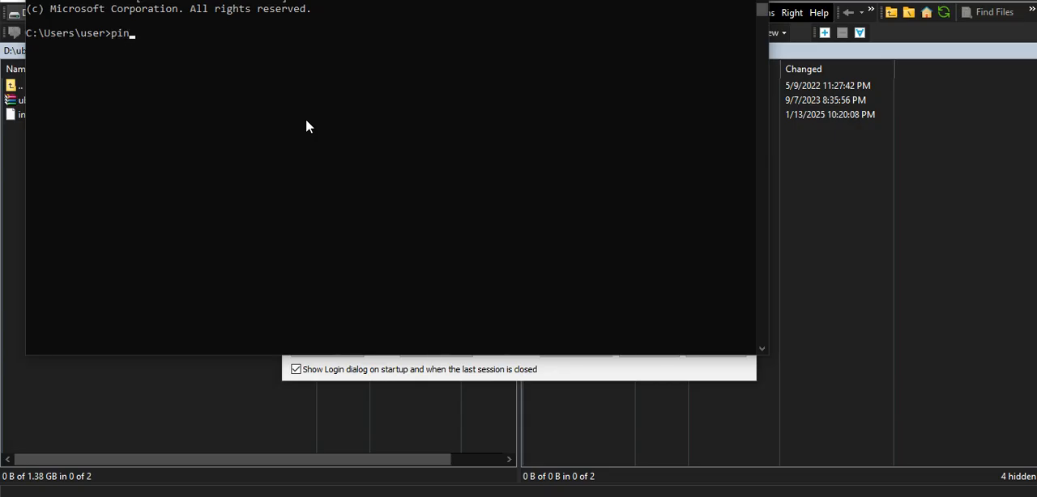
type("g 192.168.30.1285")
key("BackSpace")
key("Return")
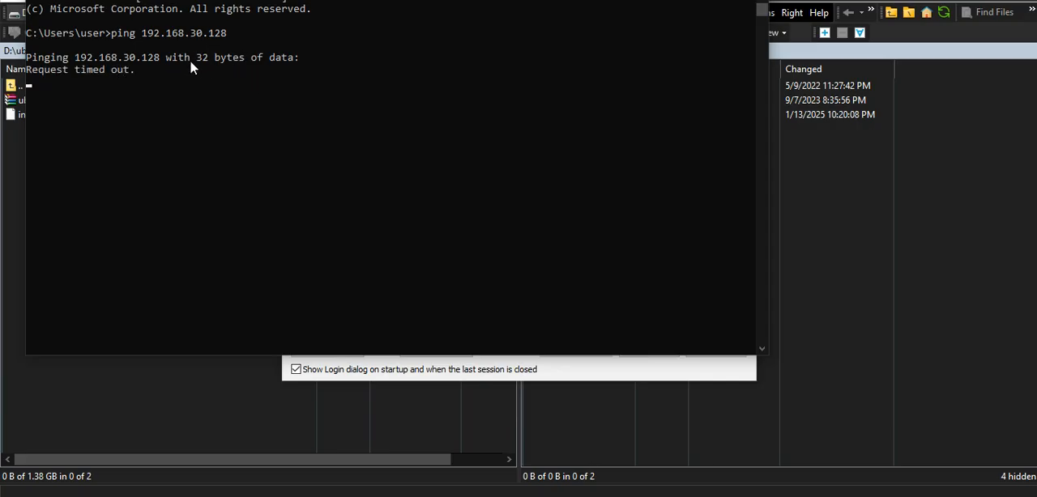
left_click_drag(308, 0, 377, 90)
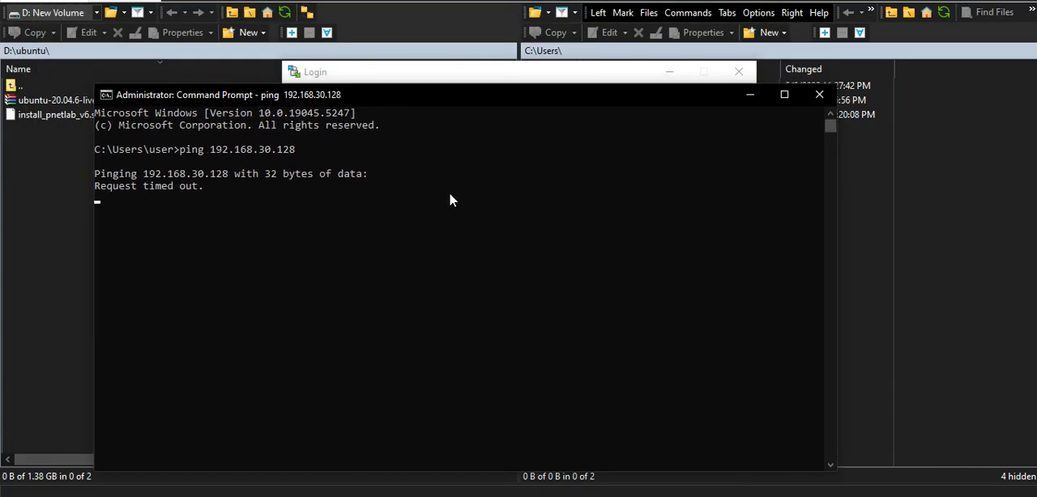
left_click(745, 98)
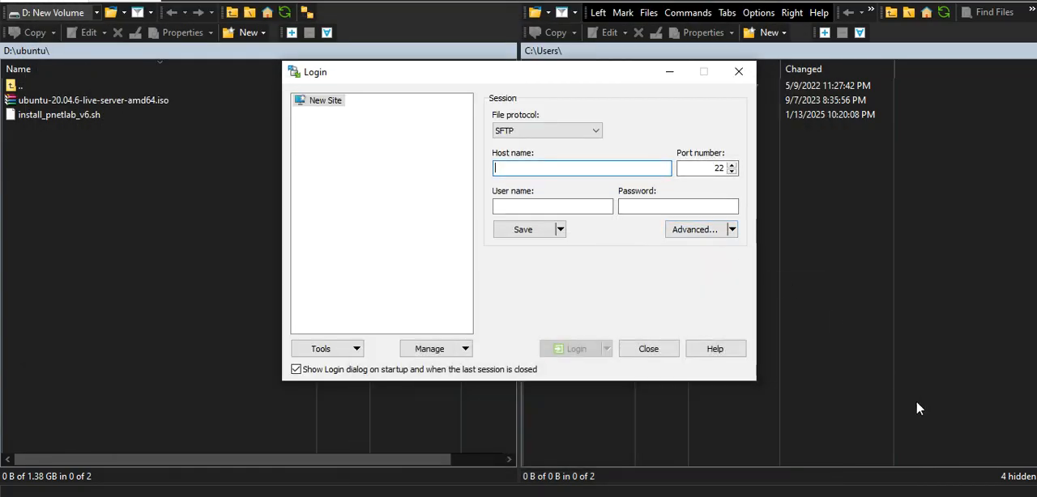
left_click(979, 440)
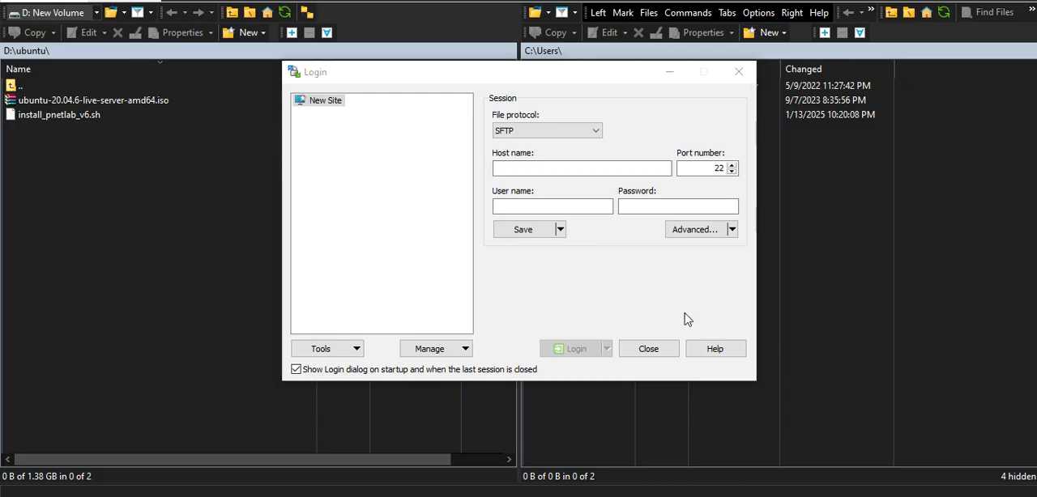
Return to the Command Prompt and repeat the ping to 192.168.30.128.
left_click(567, 495)
left_click(431, 282)
key("Up")
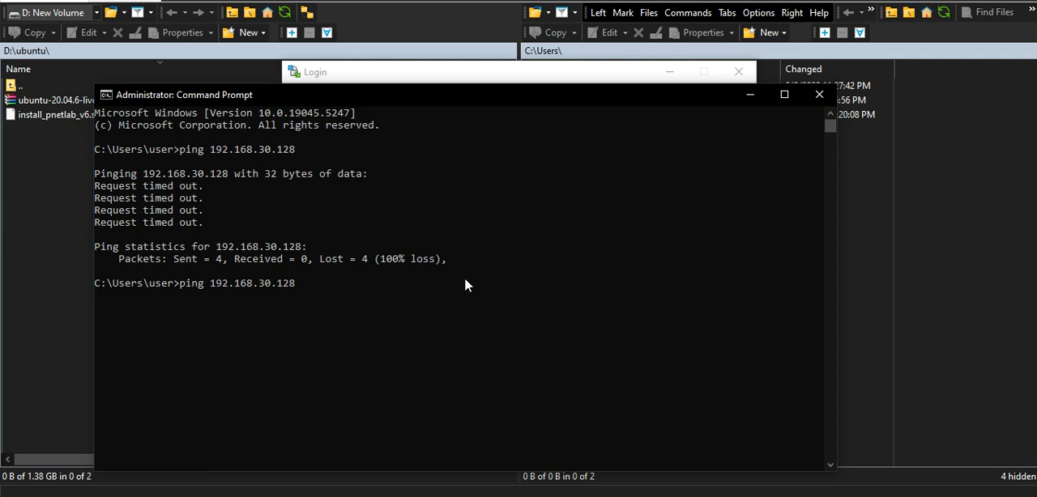
key("Return")
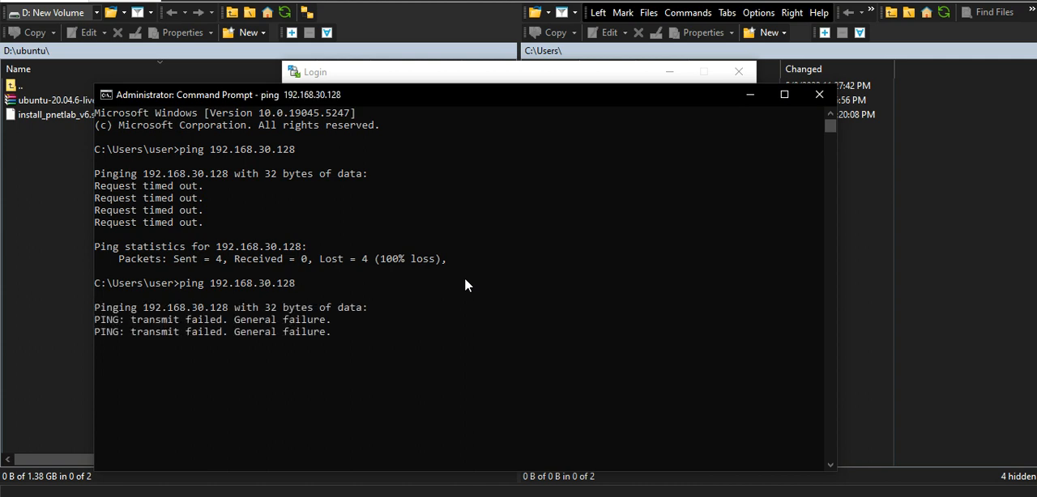
left_click(472, 290)
left_click(497, 345)
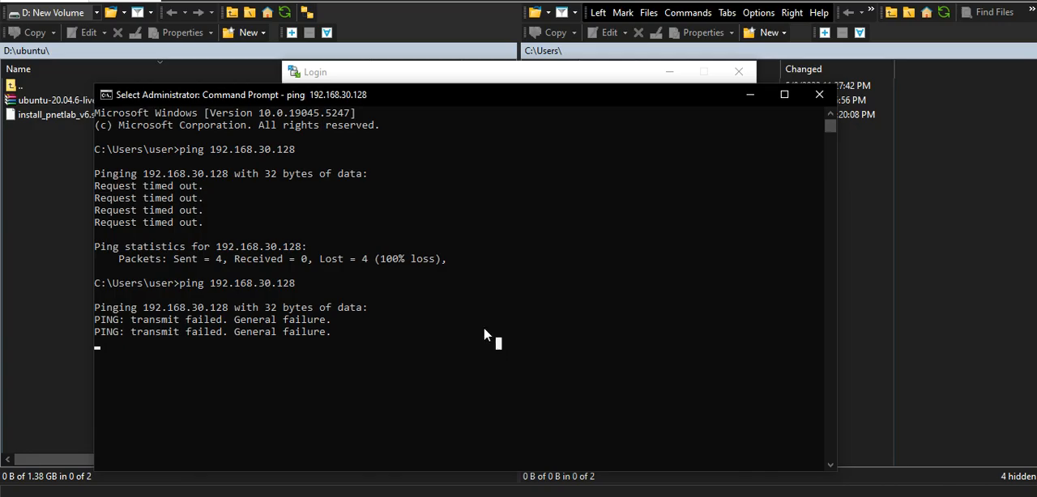
left_click(475, 324)
key("Escape")
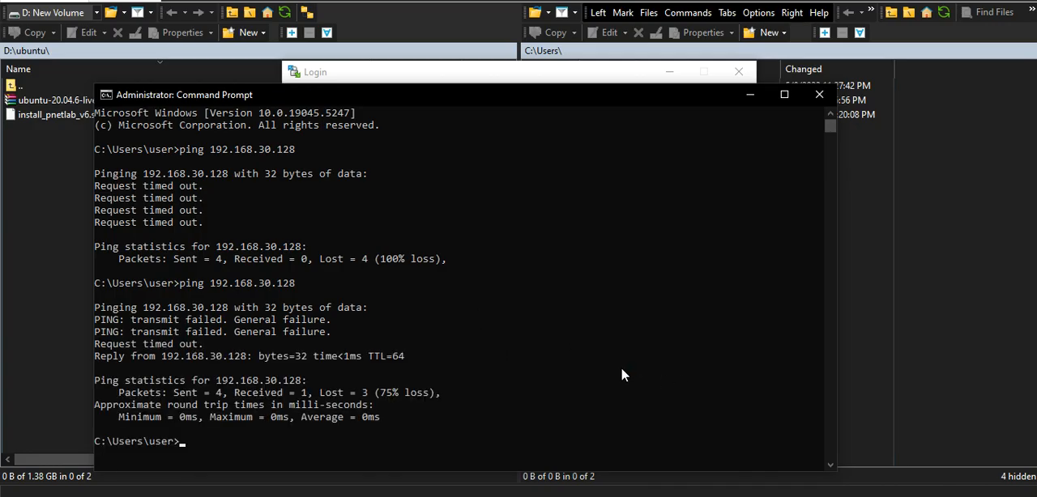
Ping 192.168.30.128 once more, then minimize the Command Prompt to return to the WinSCP login window.
key("Up")
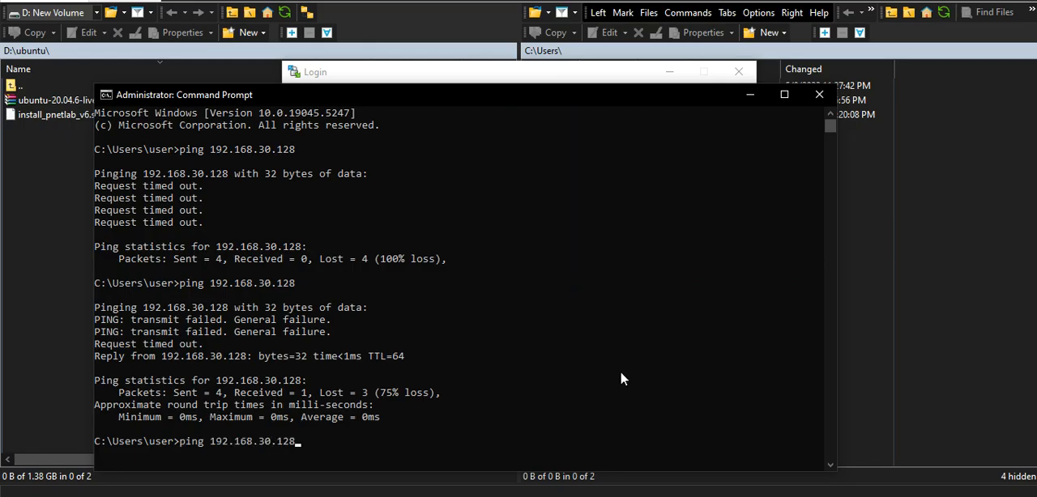
key("Return")
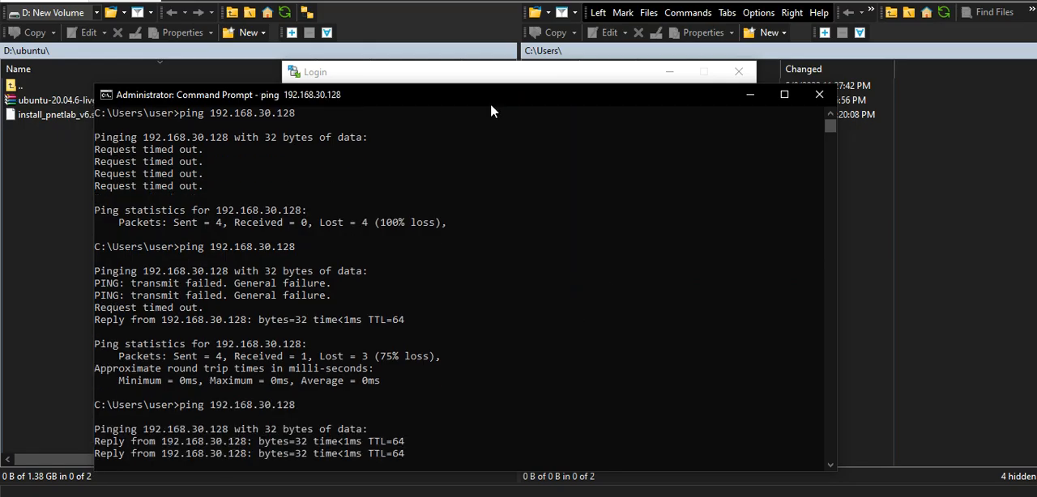
left_click_drag(490, 102, 489, 45)
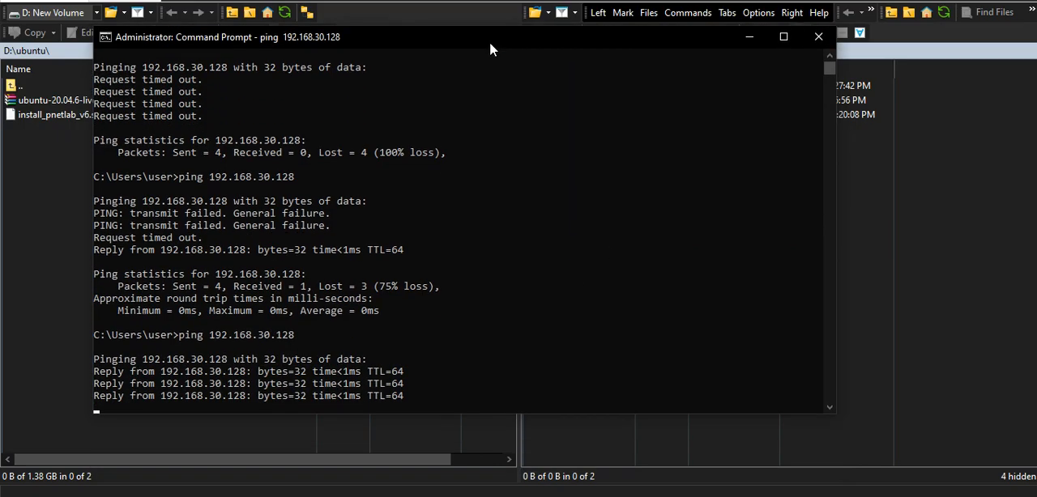
left_click(749, 38)
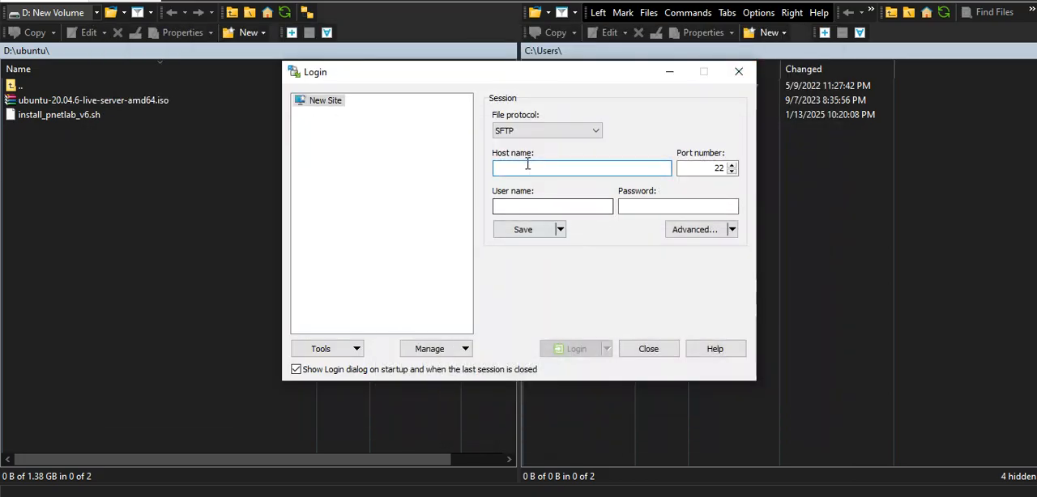
Set the host name of the new SFTP session to 192.168.30.128.
type("1")
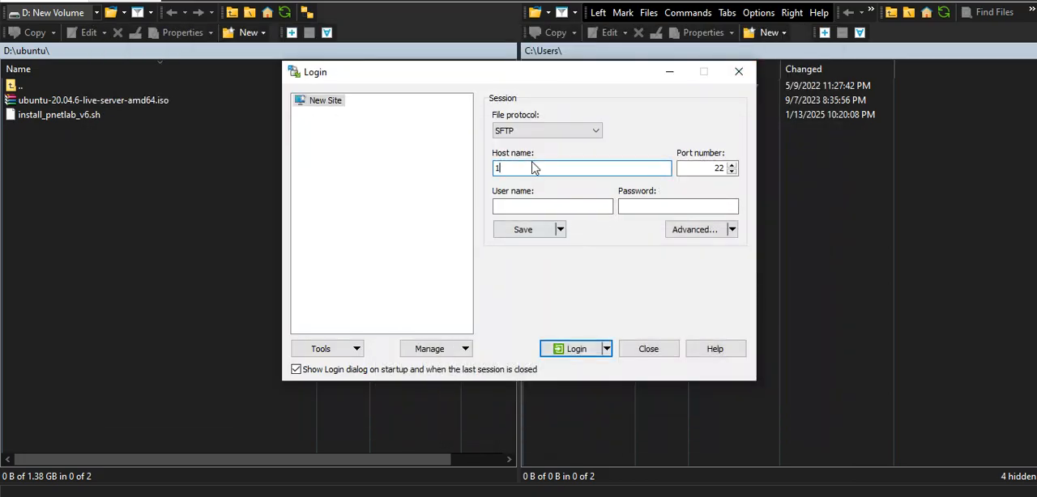
type("92.168.30.128")
Enter the user name pnet and the account password, and log in to the server over SFTP.
left_click(536, 204)
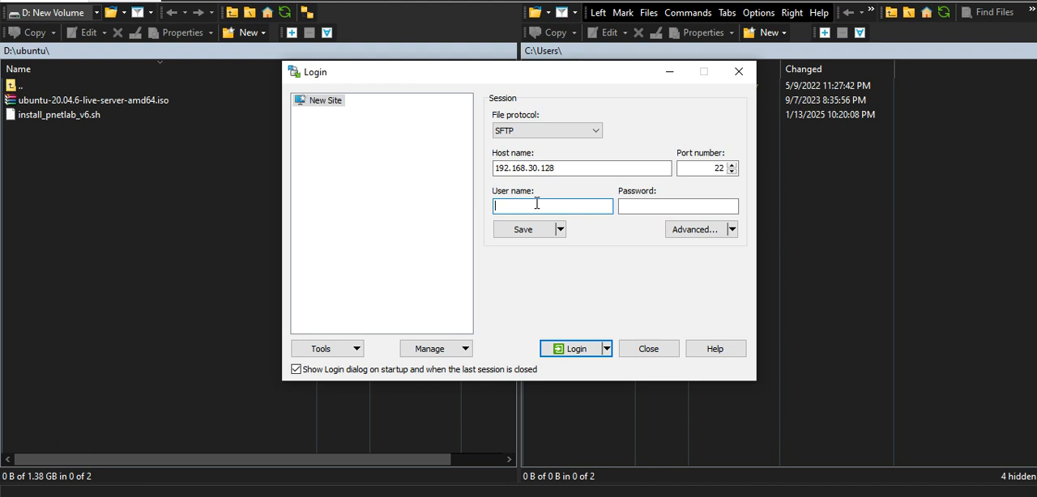
type("pnet")
left_click(636, 205)
type("pnet")
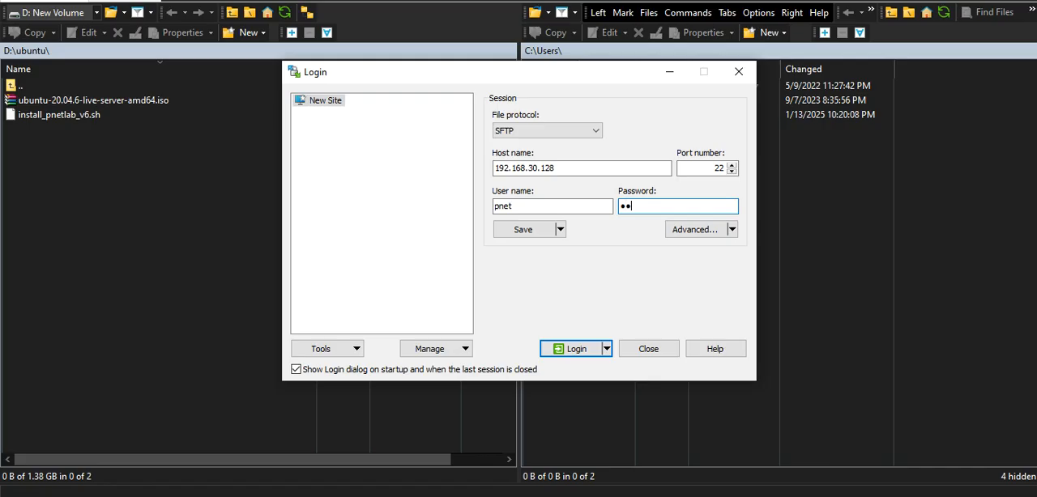
left_click(571, 348)
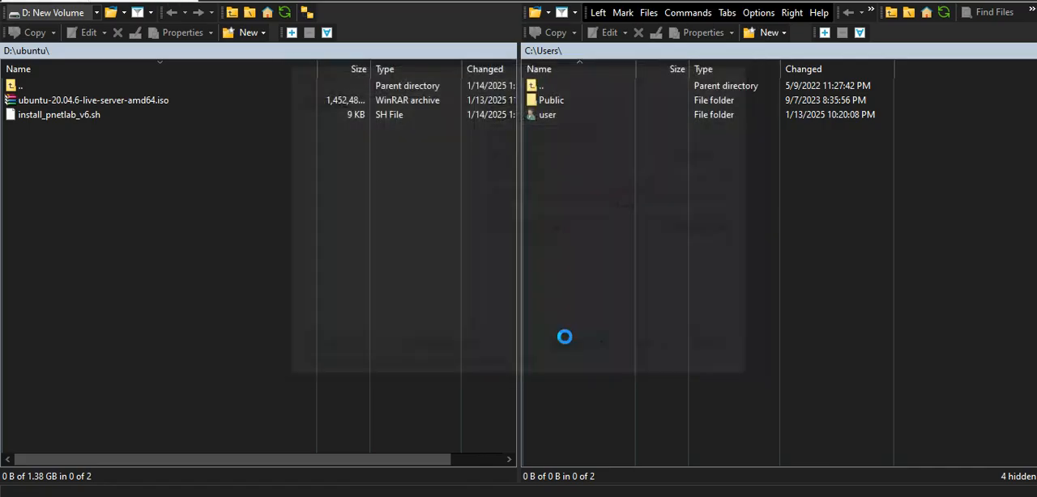
left_click(409, 366)
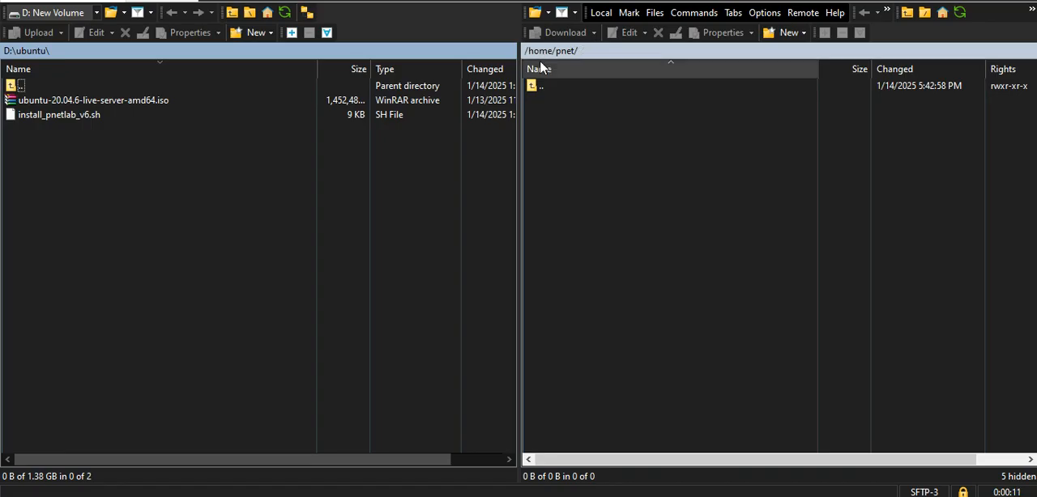
Upload install_pnetlab_v6.sh from D:\ubuntu to the server's /home/pnet/ directory.
right_click(77, 115)
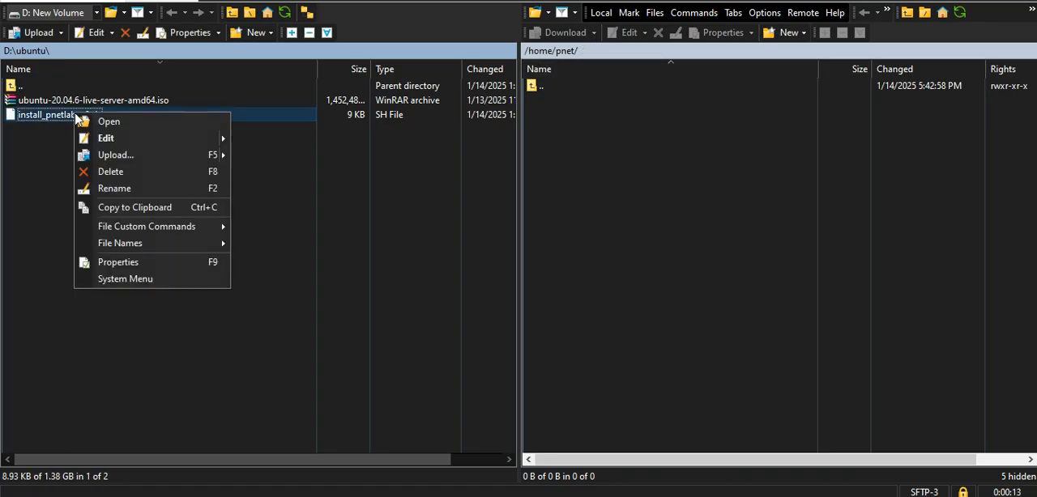
mouse_move(134, 156)
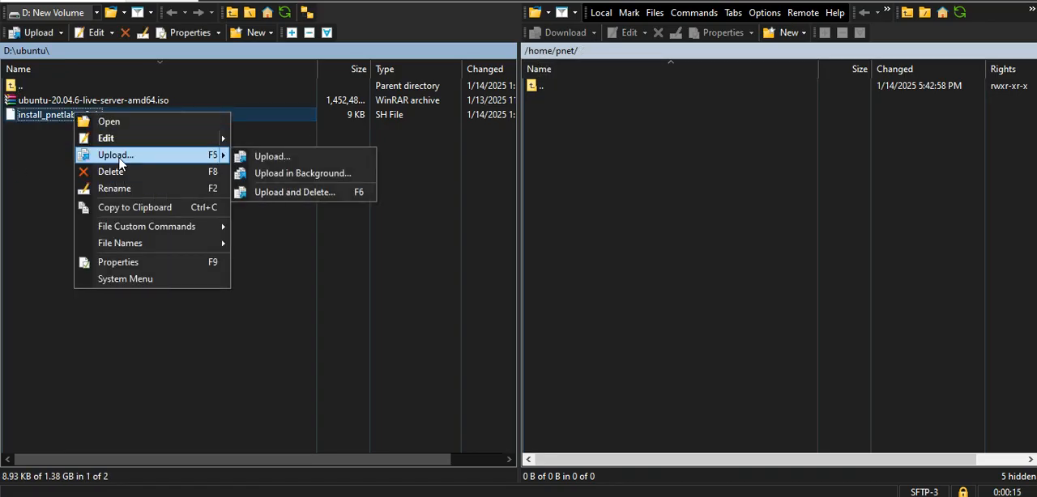
left_click(267, 158)
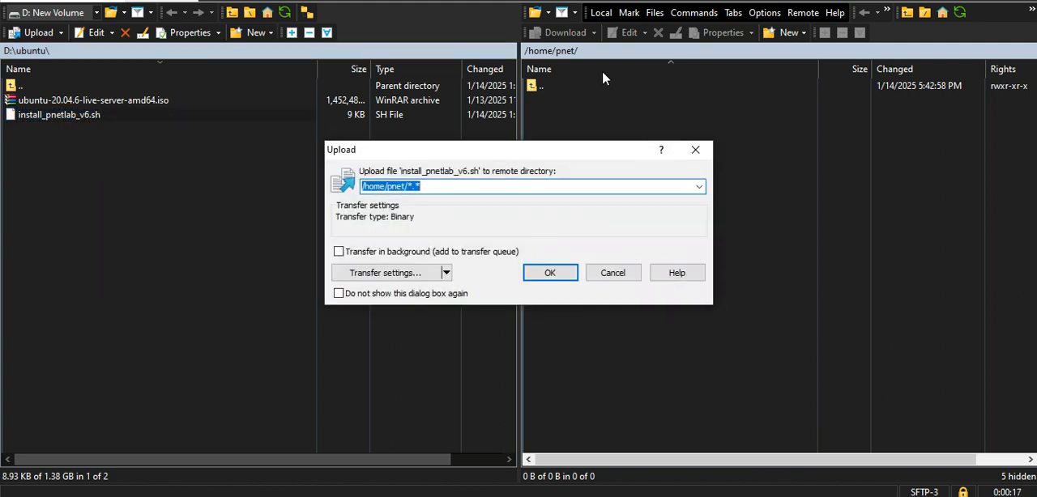
left_click(546, 277)
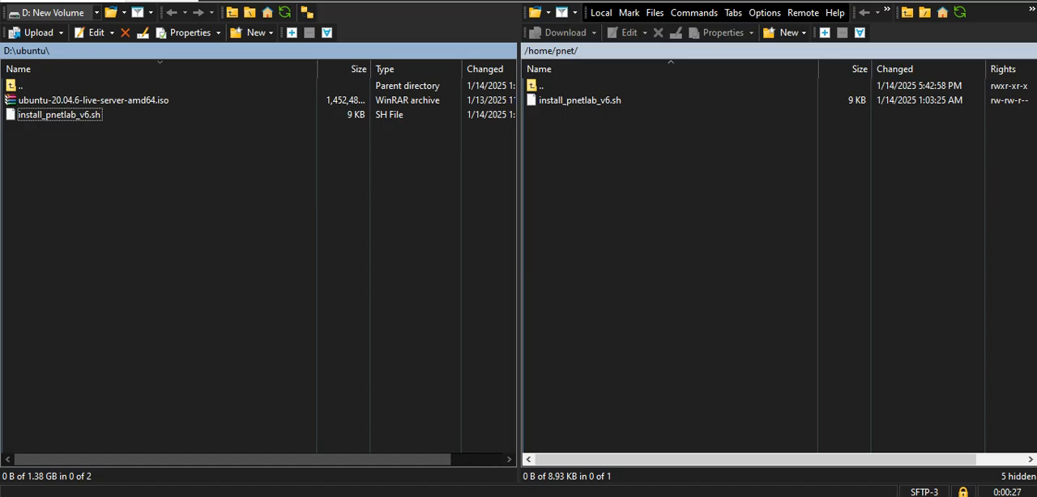
Switch to the PNETLabv6 virtual machine console and list the files in the home directory.
left_click(691, 495)
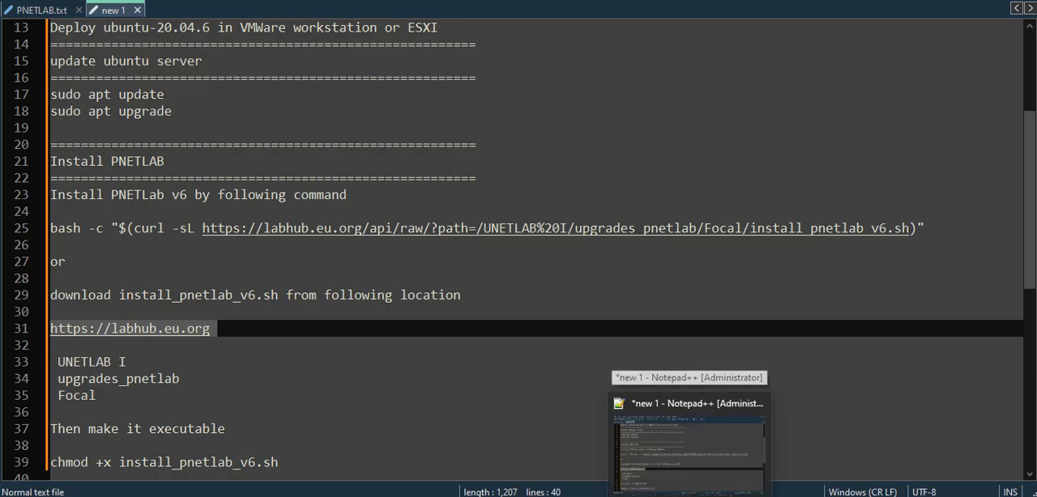
mouse_move(729, 496)
left_click(808, 427)
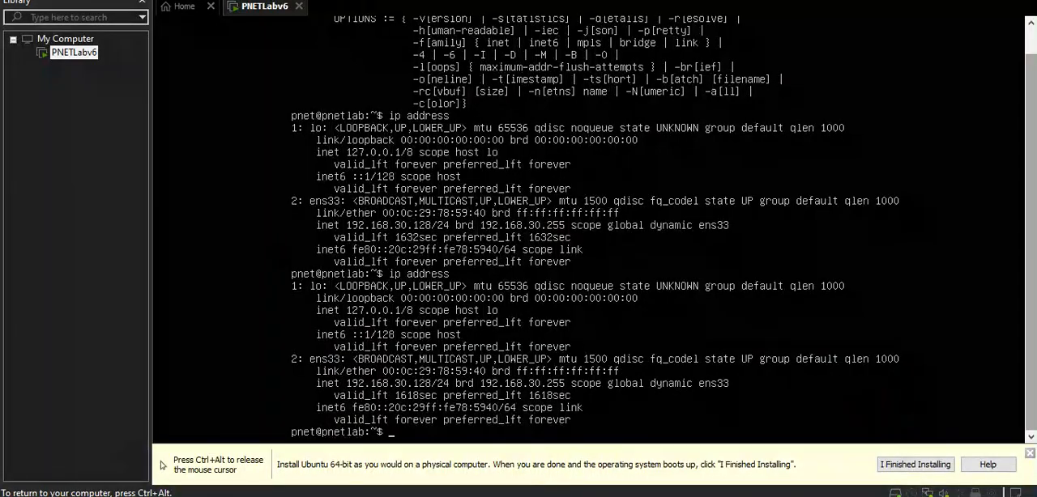
key("Return")
key("Return")
type("ls")
key("Return")
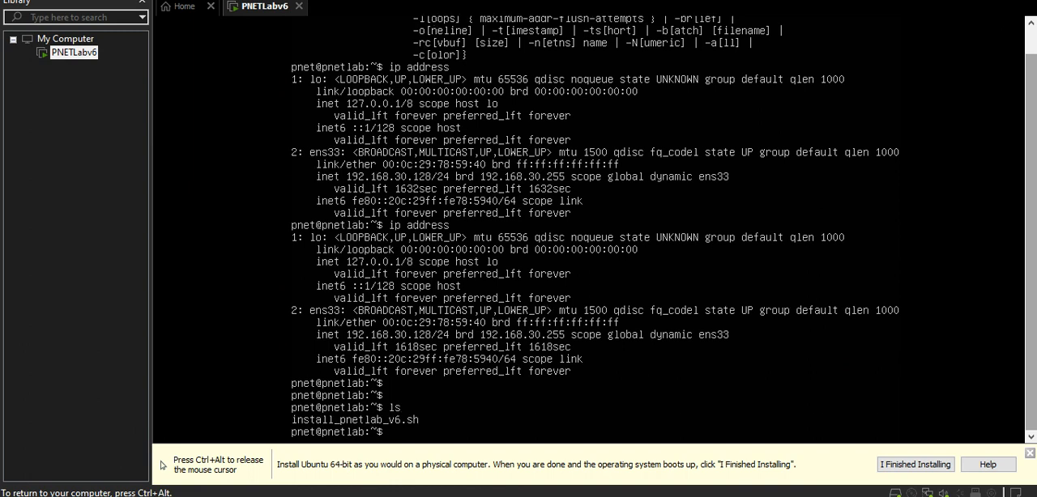
key("ctrl+alt")
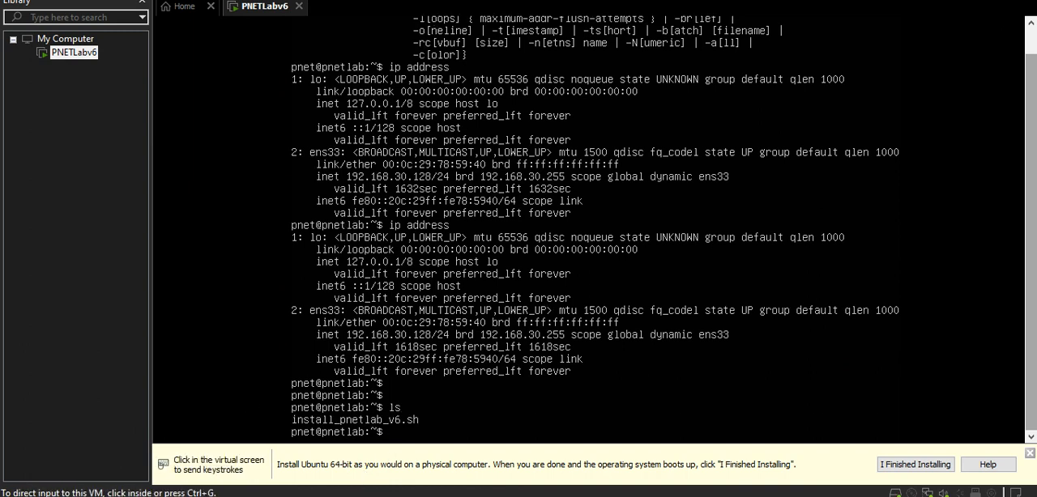
Check the installation notes, and in the virtual machine run sudo chmod +x install_pnetlab_v6.sh, authenticating with the account password.
left_click(412, 496)
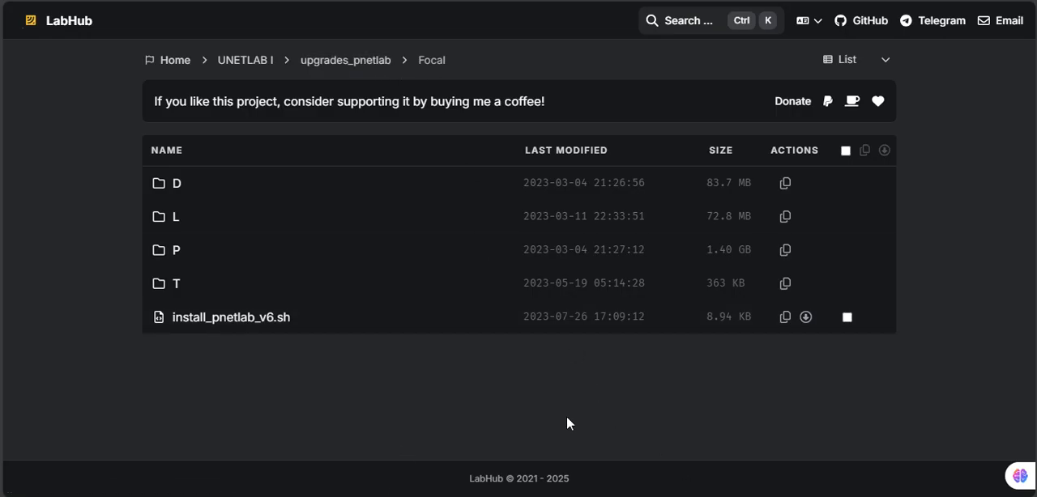
key("alt+Tab")
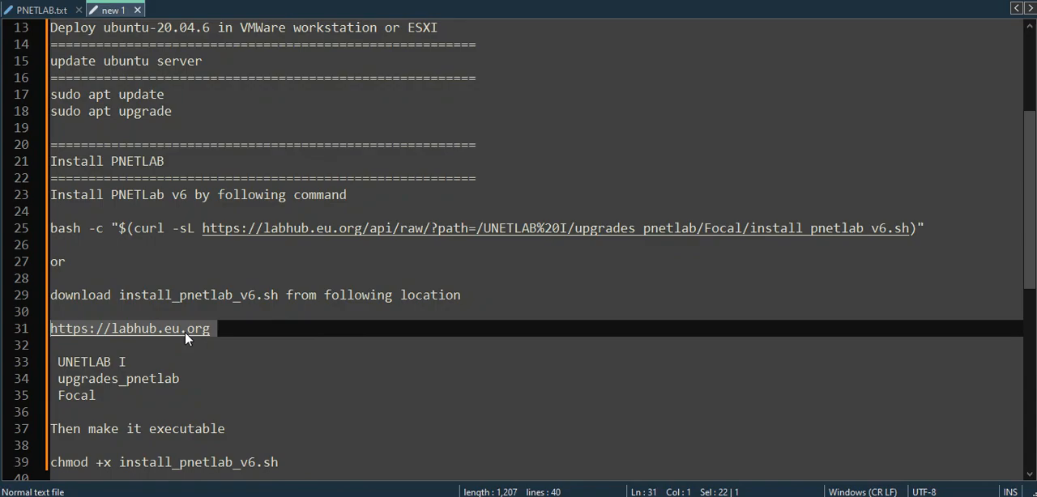
scroll(1033, 213, "down", 2)
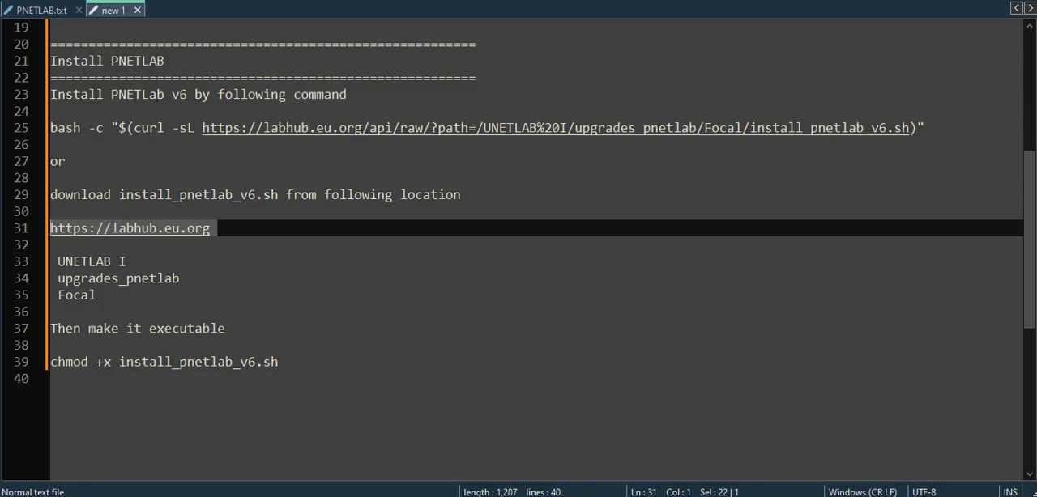
left_click(758, 445)
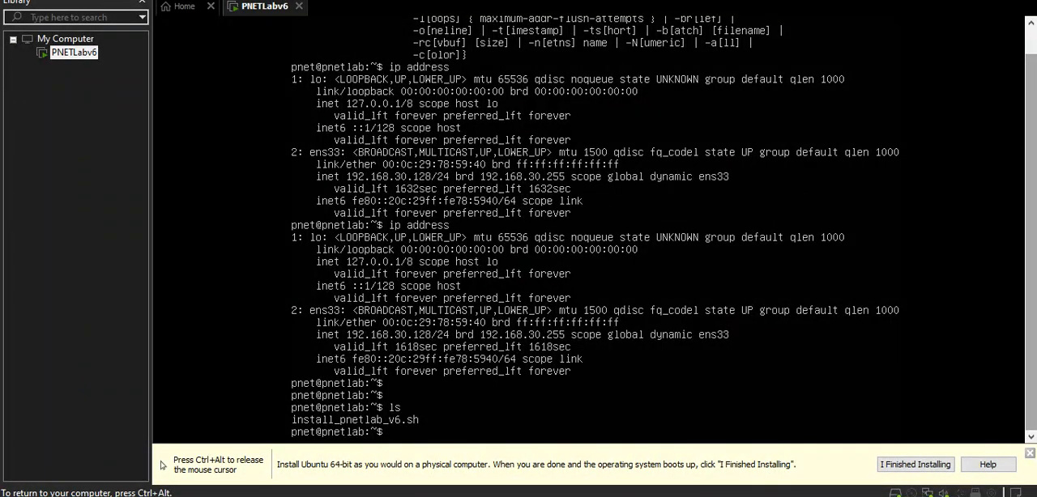
type("sudo chmos")
key("BackSpace")
type("d +x in")
key("BackSpace")
key("BackSpace")
type("in")
key("Tab")
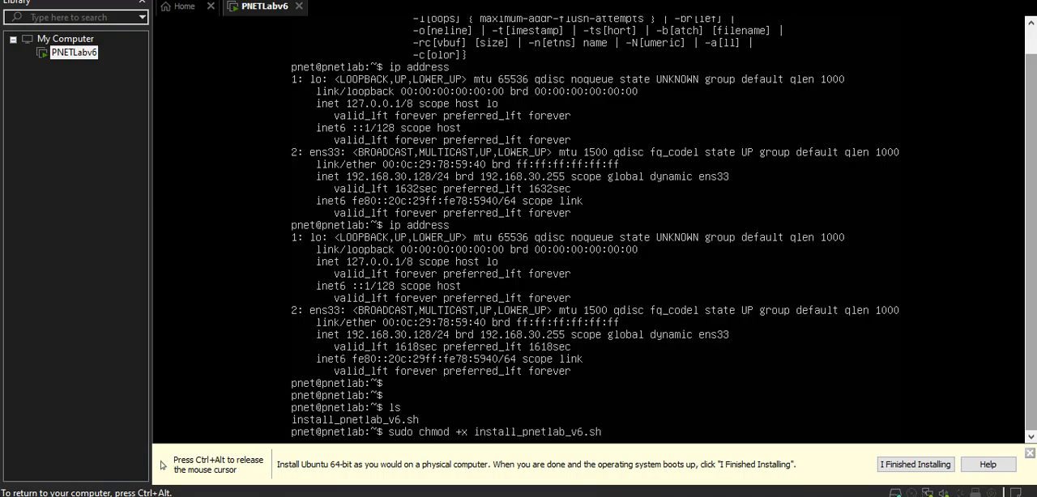
key("Return")
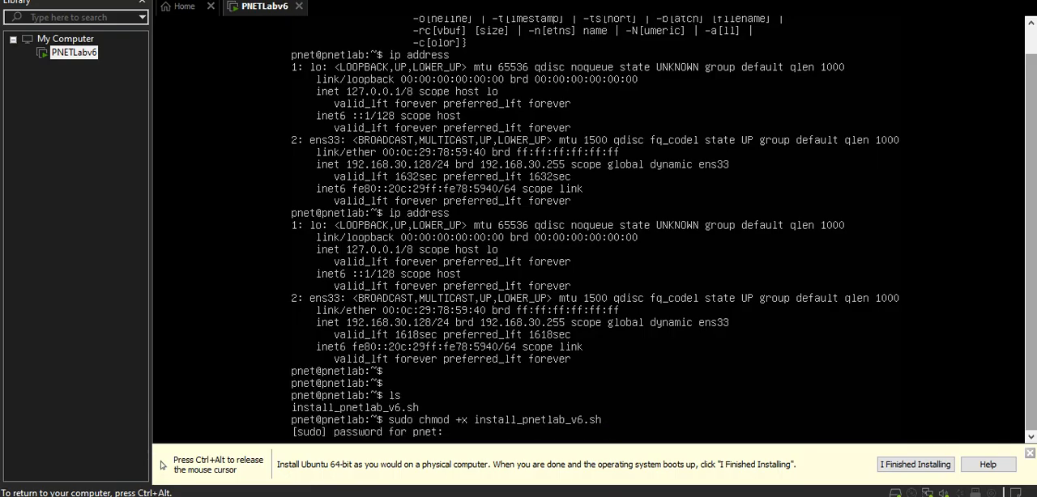
key("Return")
List the home directory with ls and ls -l to check the permissions of install_pnetlab_v6.sh.
type("ls")
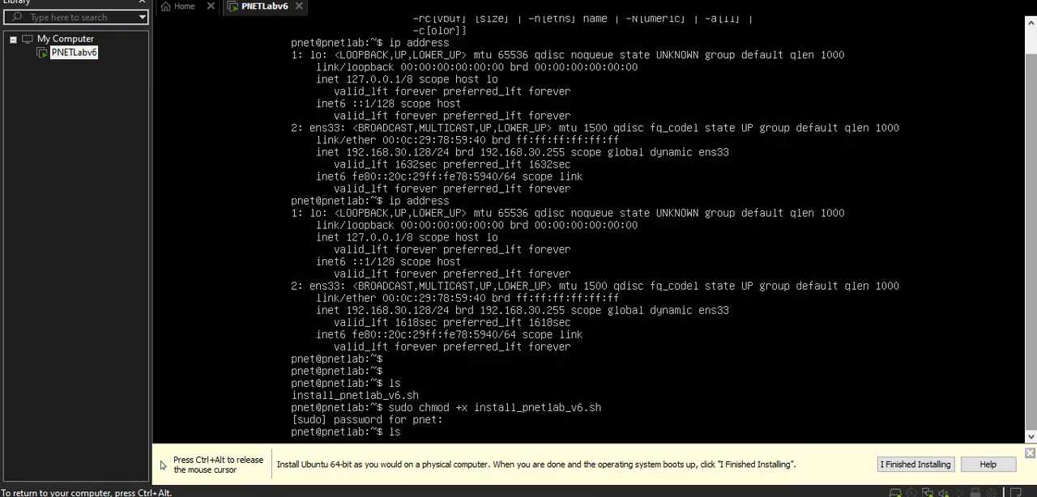
key("Return")
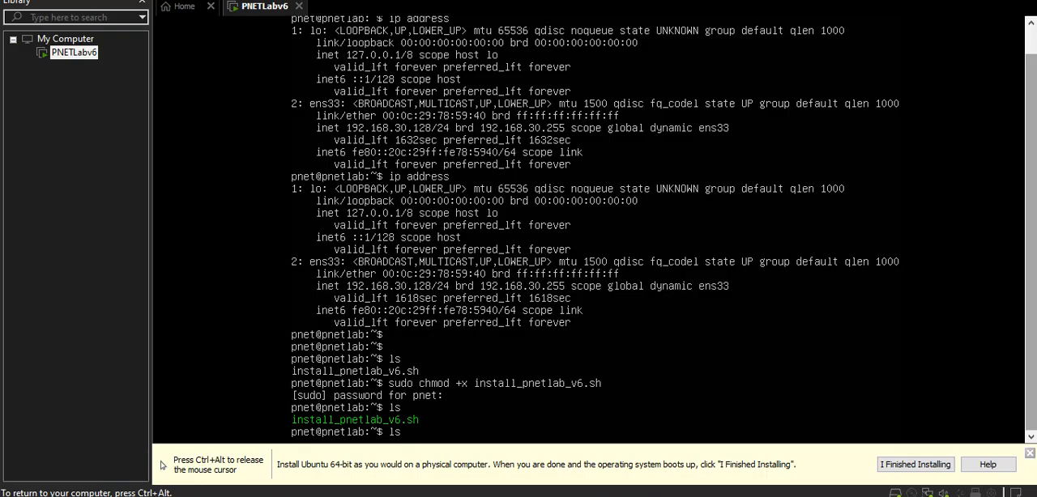
type("l")
key("Return")
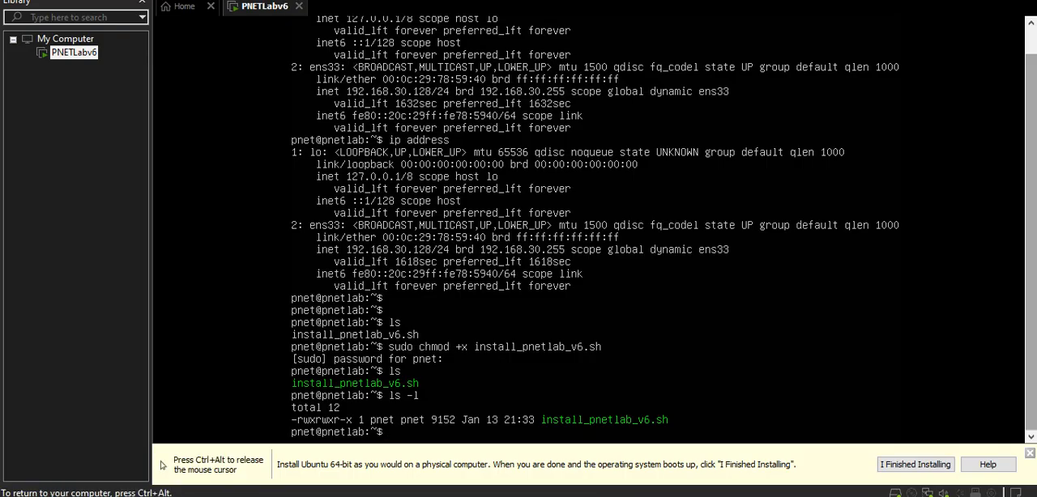
key("ctrl+alt")
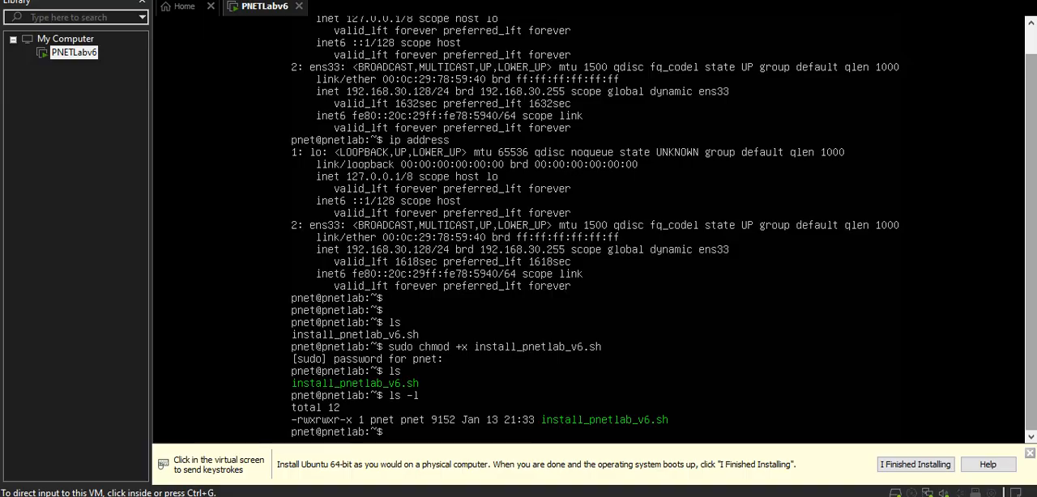
Run the PNETLab installation script in the virtual machine with sudo bash install_pnetlab_v6.sh.
key("alt+Tab")
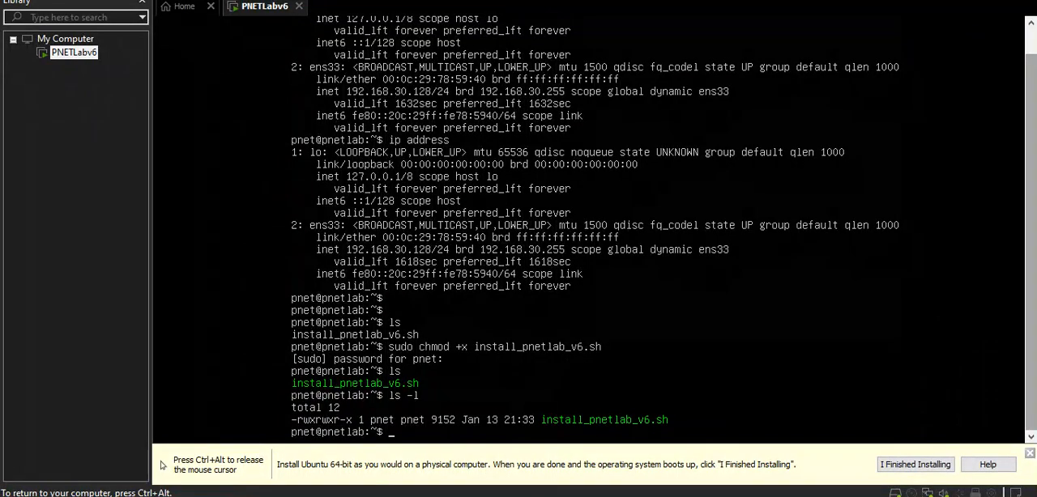
left_click(787, 425)
type("sudo bas")
key("Tab")
key("Tab")
key("Tab")
type("h")
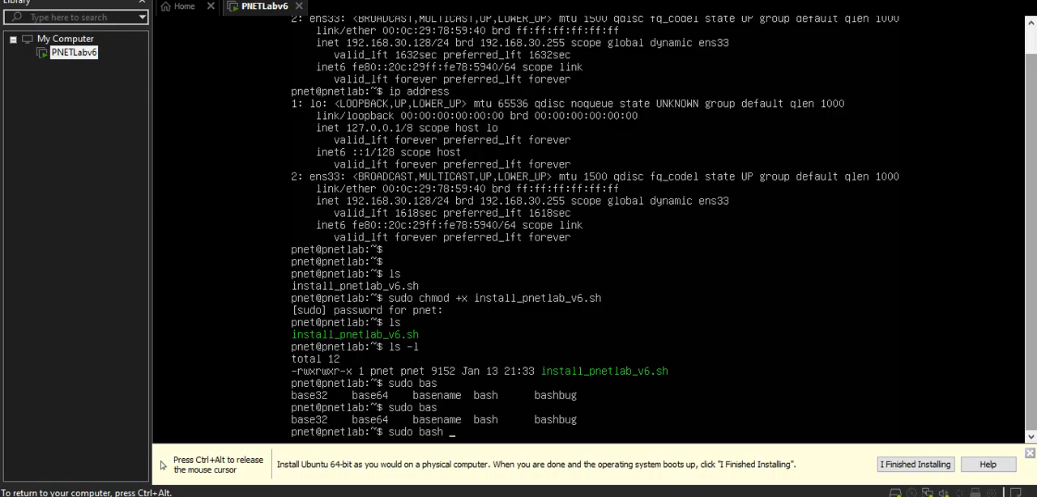
type(" in")
key("Tab")
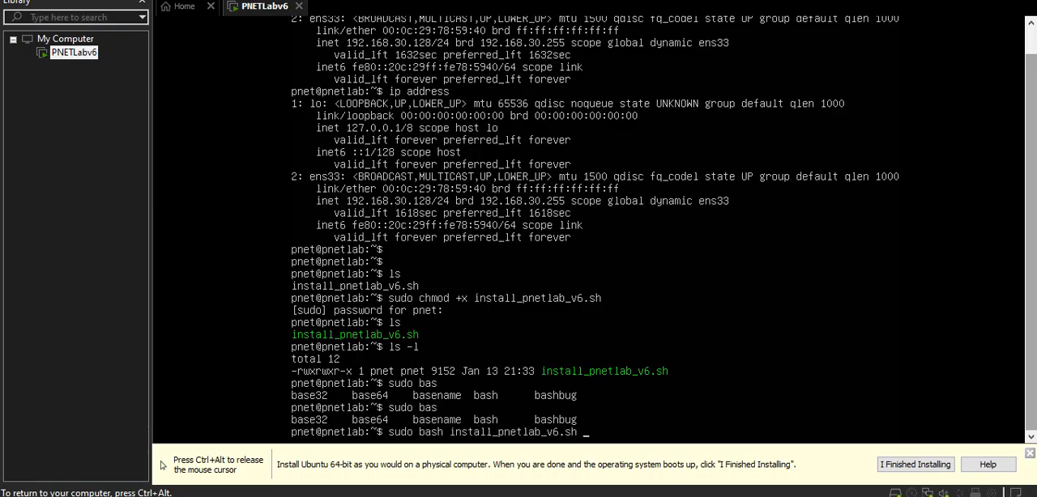
key("Return")
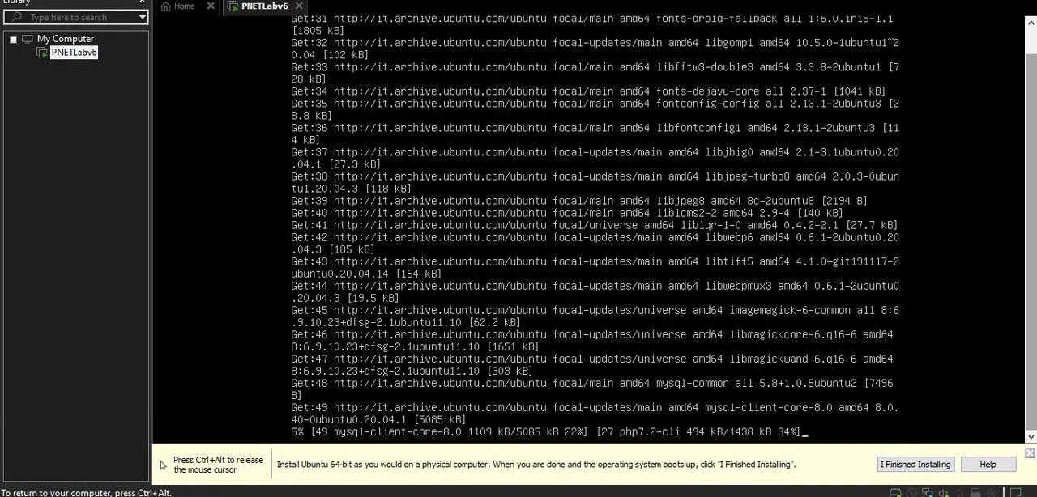
key("ctrl+alt")
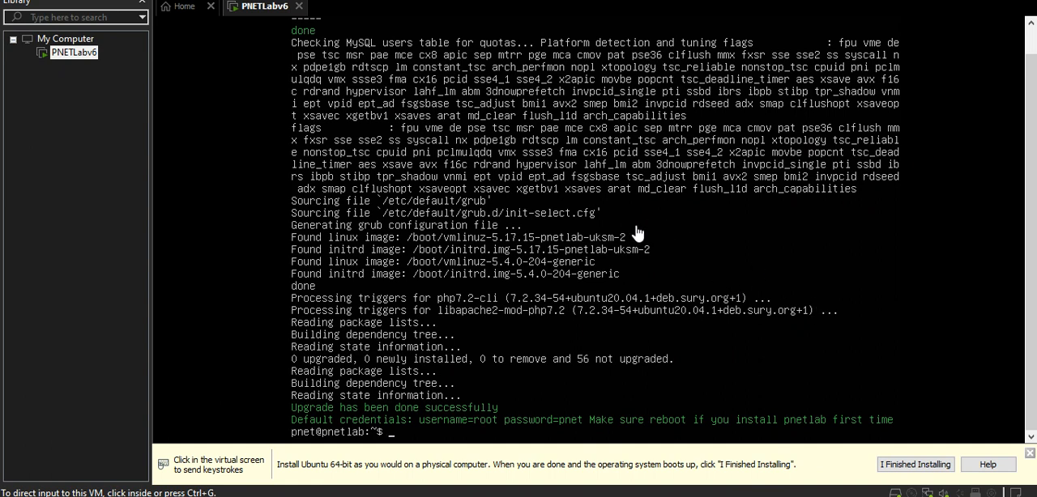
Restart the virtual machine with the reboot command once the installation script is done.
left_click(710, 366)
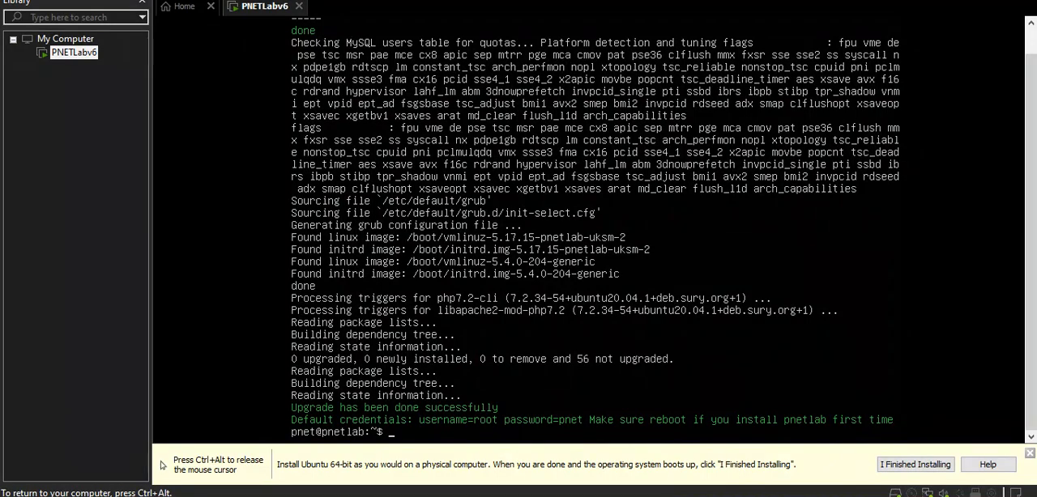
key("Return")
key("Return")
key("Return")
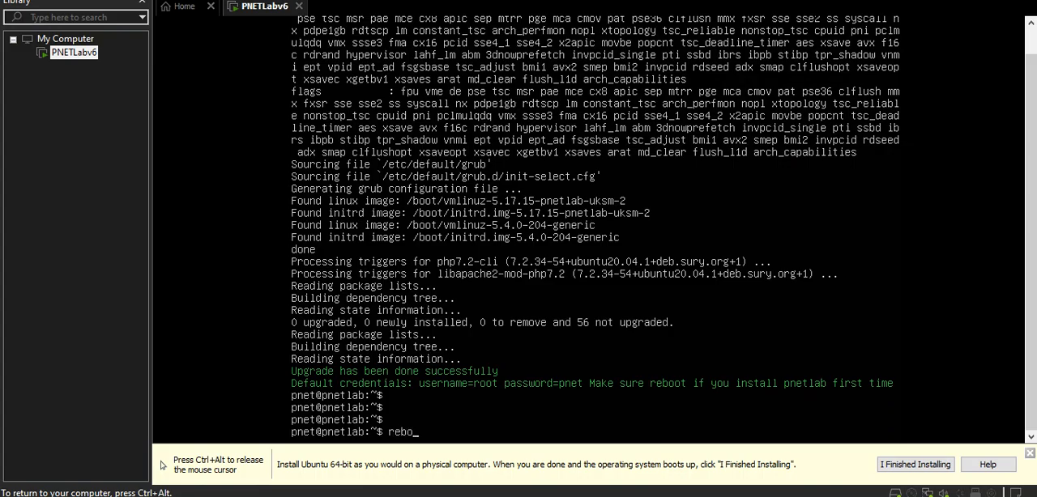
type("rebott")
key("BackSpace")
key("BackSpace")
type("o")
key("Return")
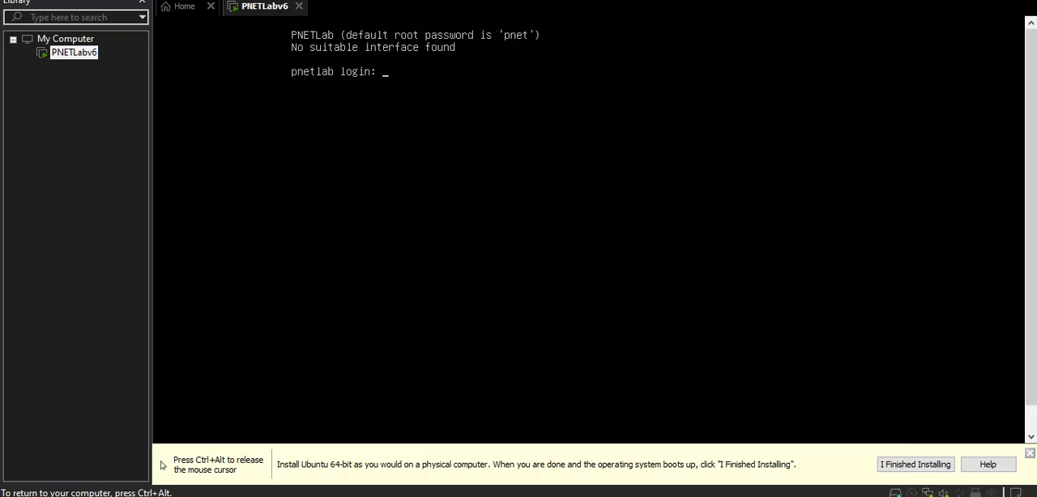
Log in to the PNETLab console, and enter and repeat the root password in PNETLab Setup.
type("pnet")
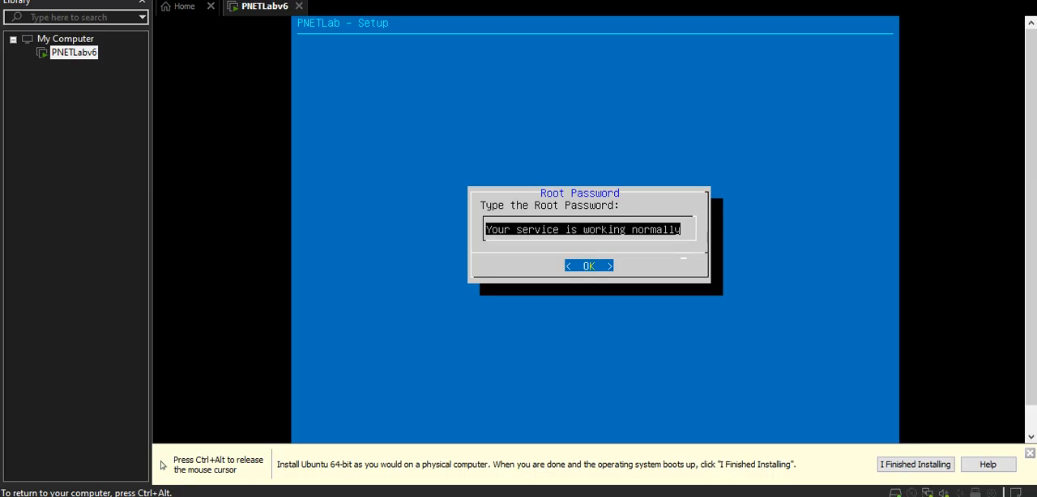
key("ctrl+alt")
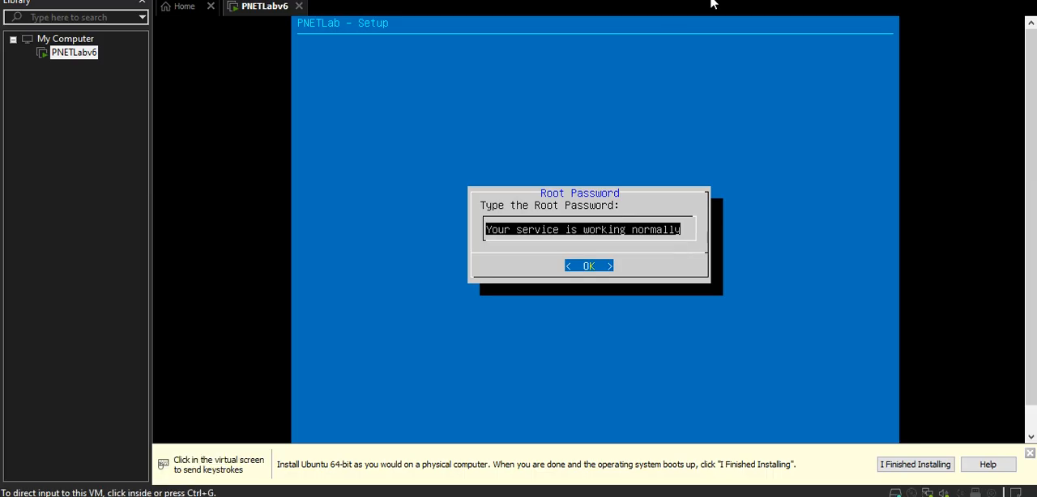
left_click(493, 139)
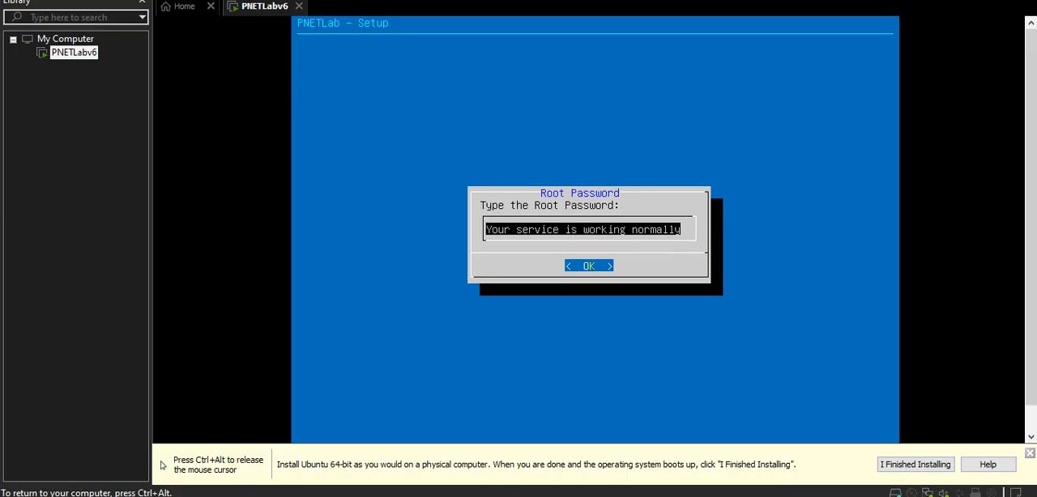
key("Return")
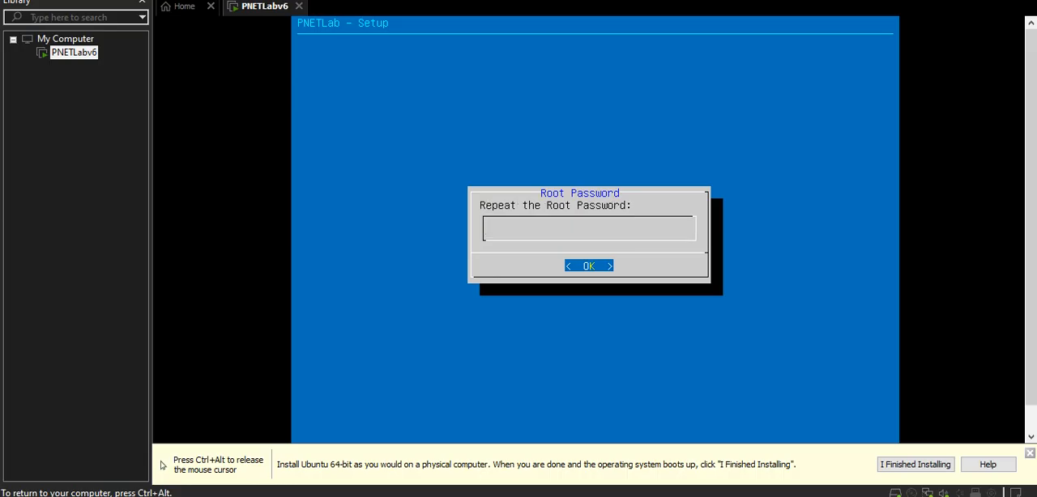
key("Return")
key("Return")
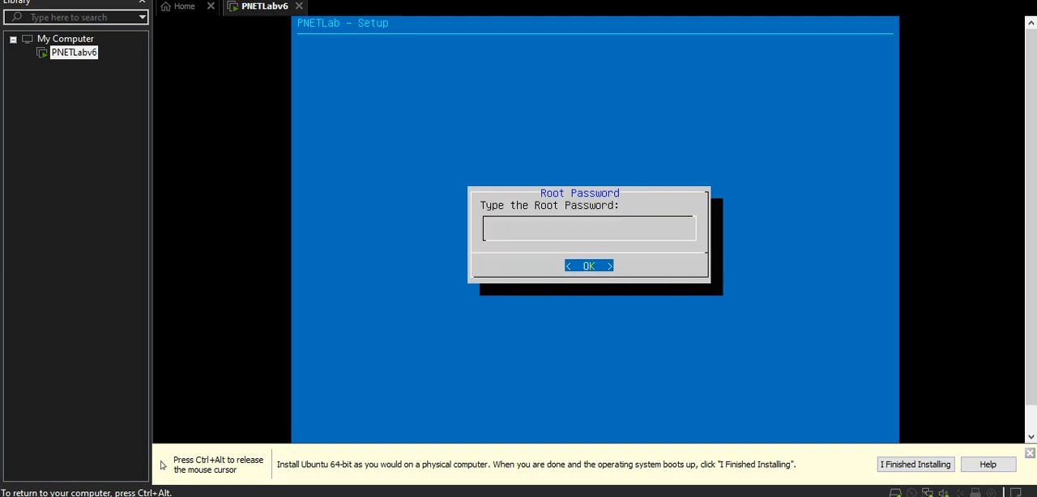
key("Return")
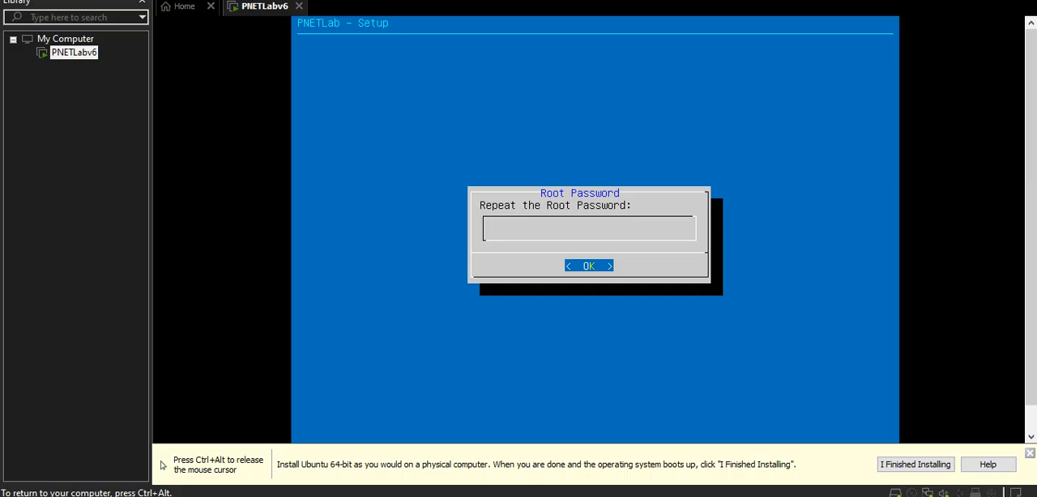
key("Return")
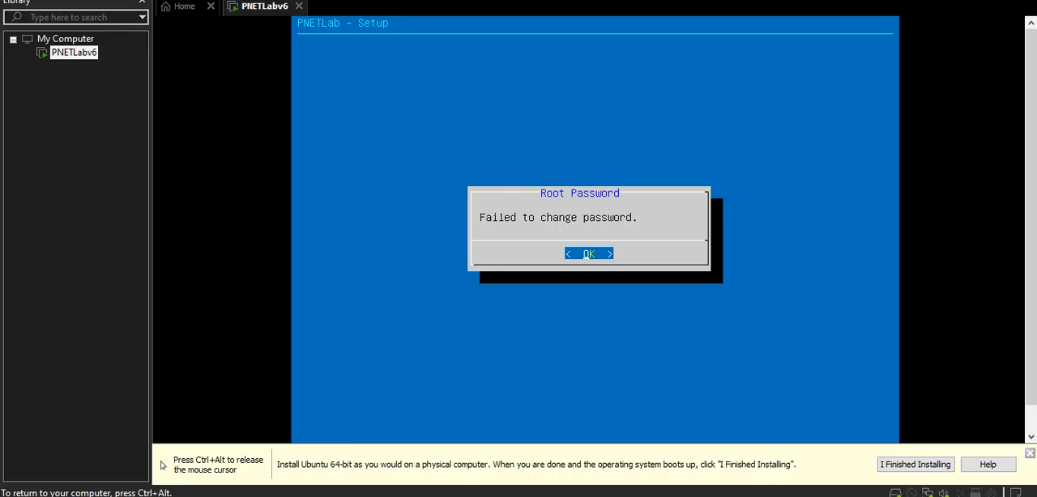
key("Return")
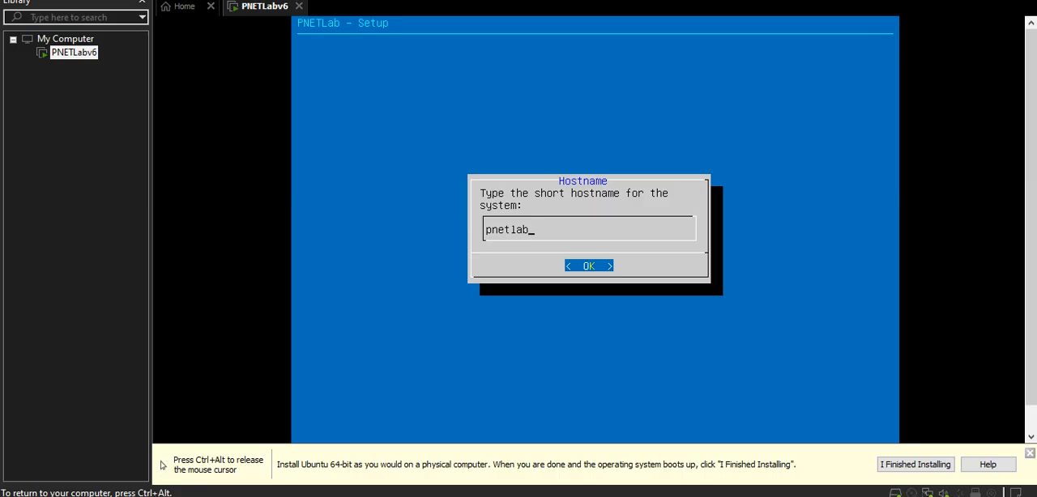
Accept hostname pnetlab and DNS domain example.com, use DHCP for the management network, and leave the NTP server empty.
key("Return")
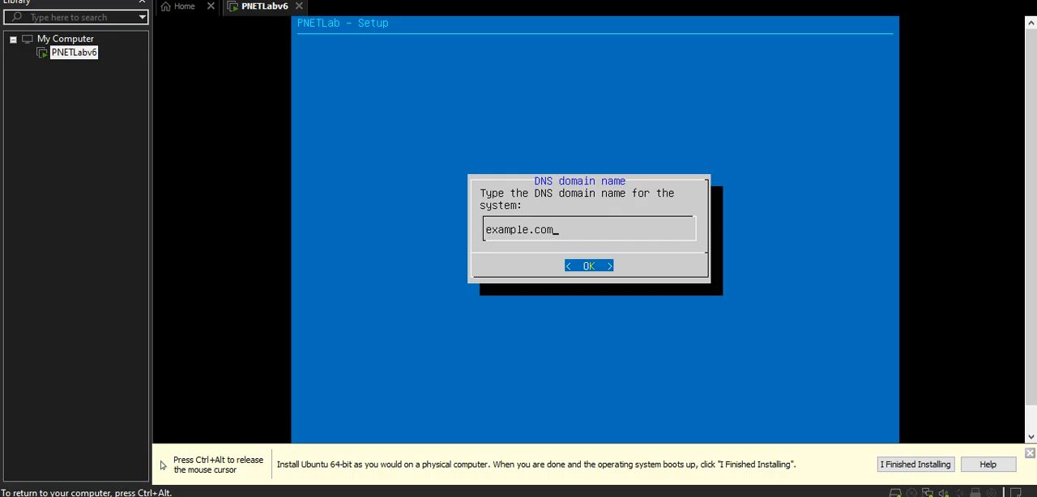
key("Return")
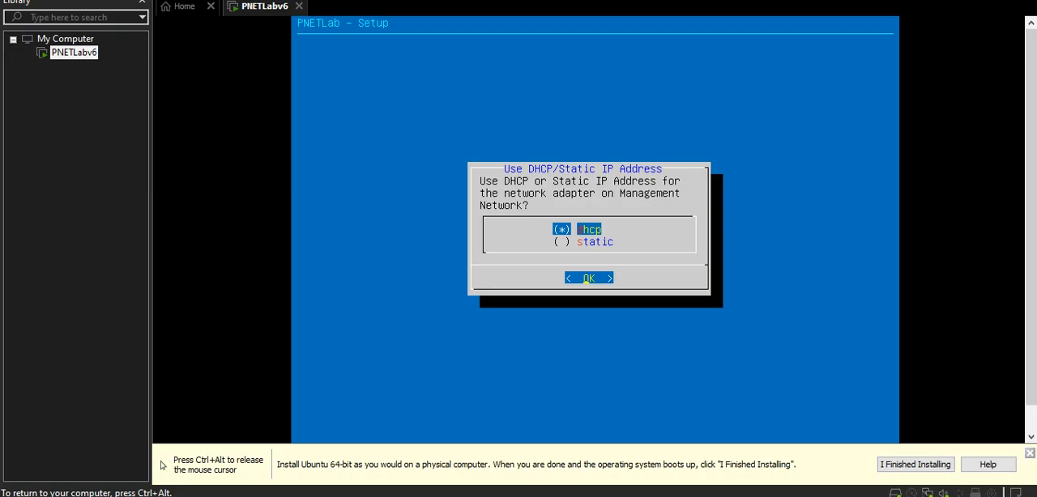
key("Return")
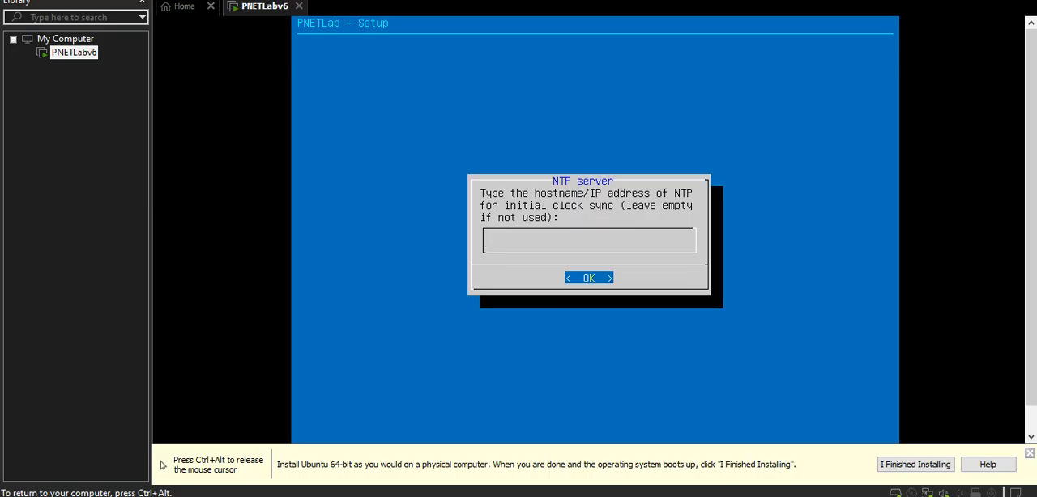
key("Return")
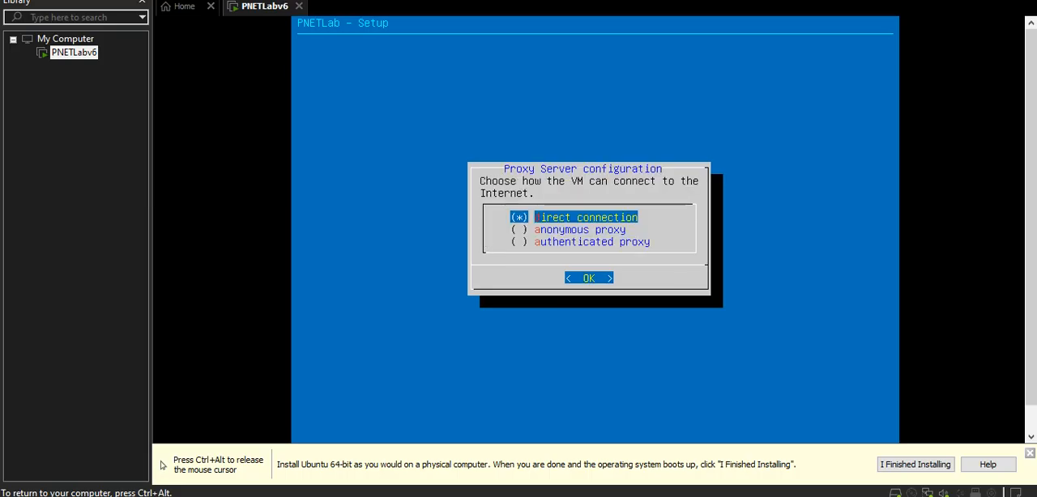
Choose a direct connection in the proxy configuration, and log in to the PNETLab console as root with the account password.
key("Return")
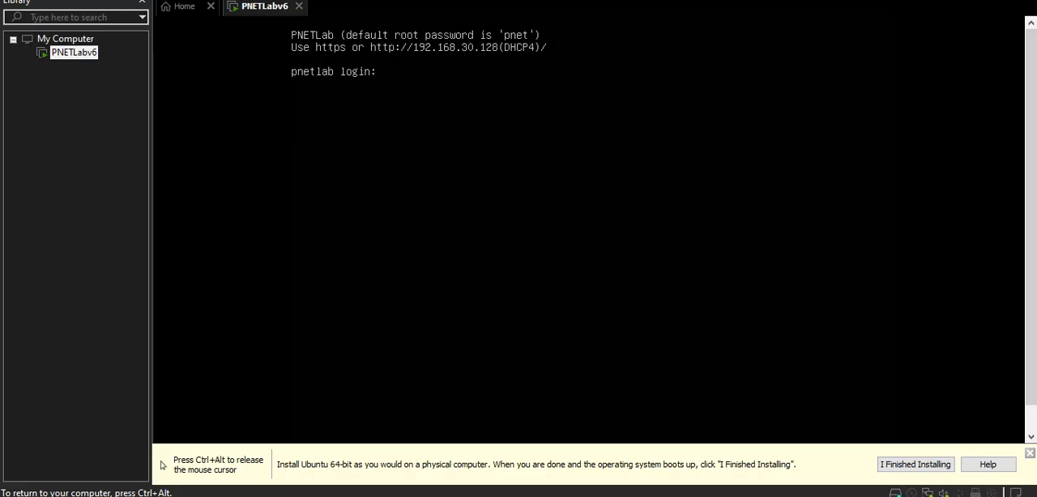
type("root")
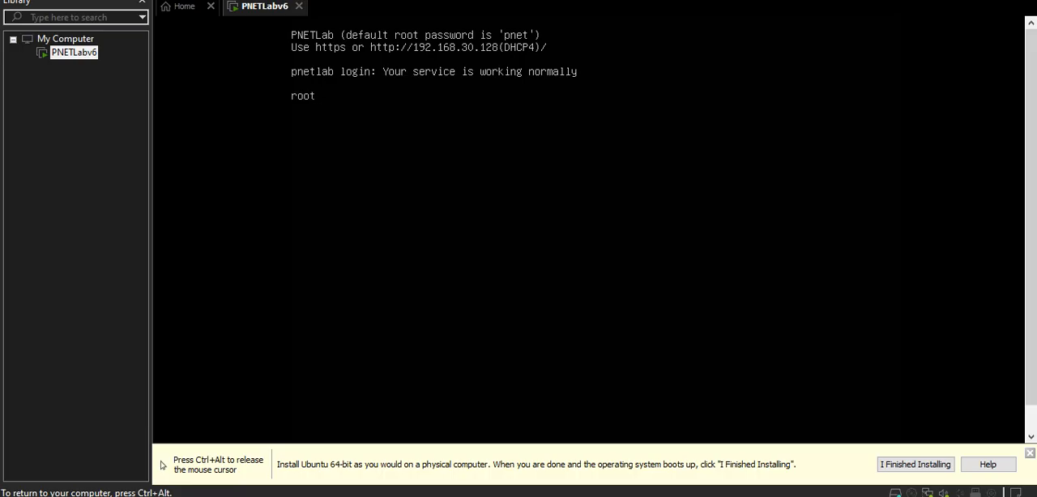
key("Return")
key("Return")
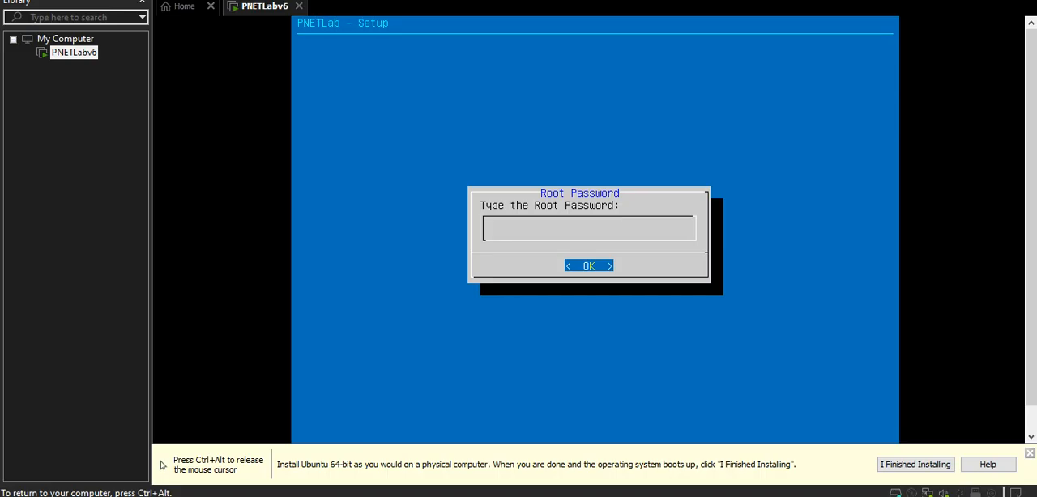
Enter and repeat the root password in the PNETLab Setup rerun, and accept the default hostname and DNS domain.
key("Return")
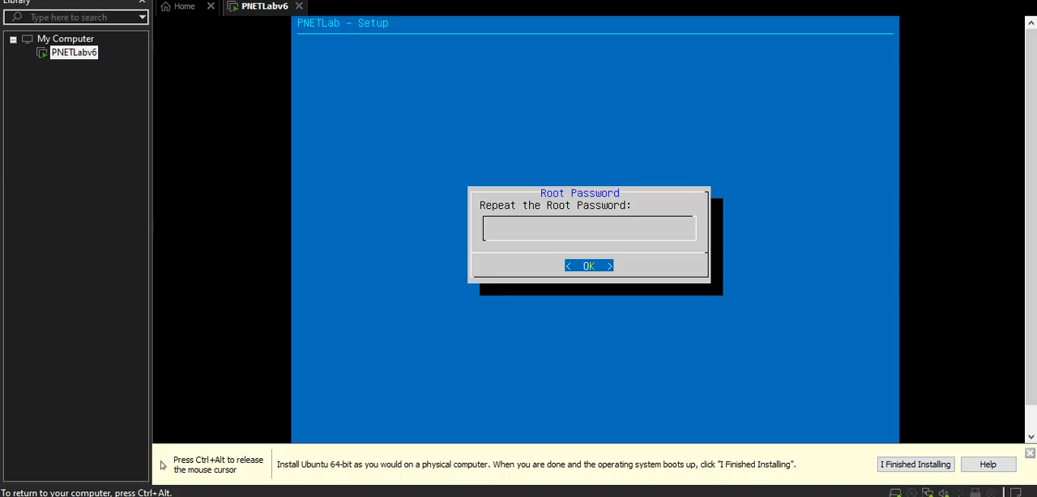
key("Return")
Use DHCP for the management network, leave the NTP server empty, and choose a direct connection to the Internet.
key("Return")
key("Return")
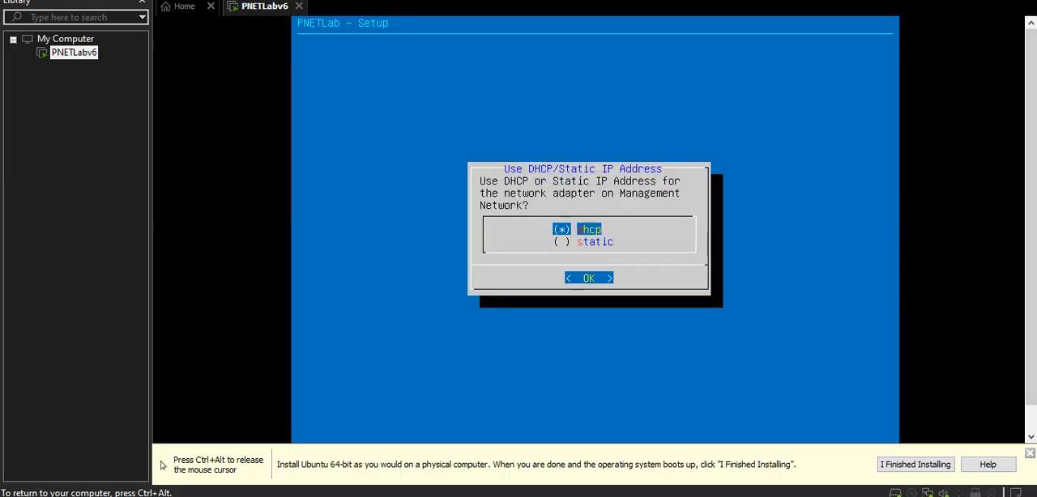
key("Return")
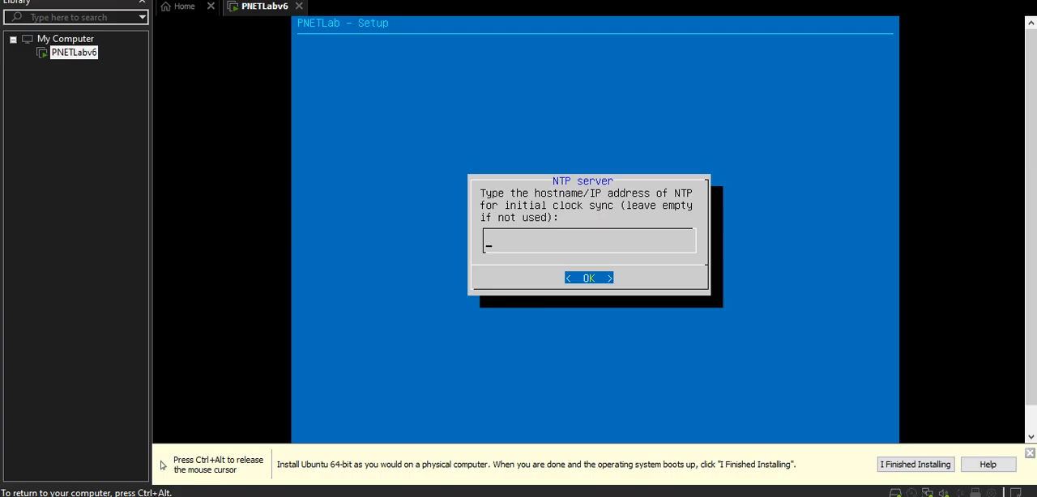
key("Return")
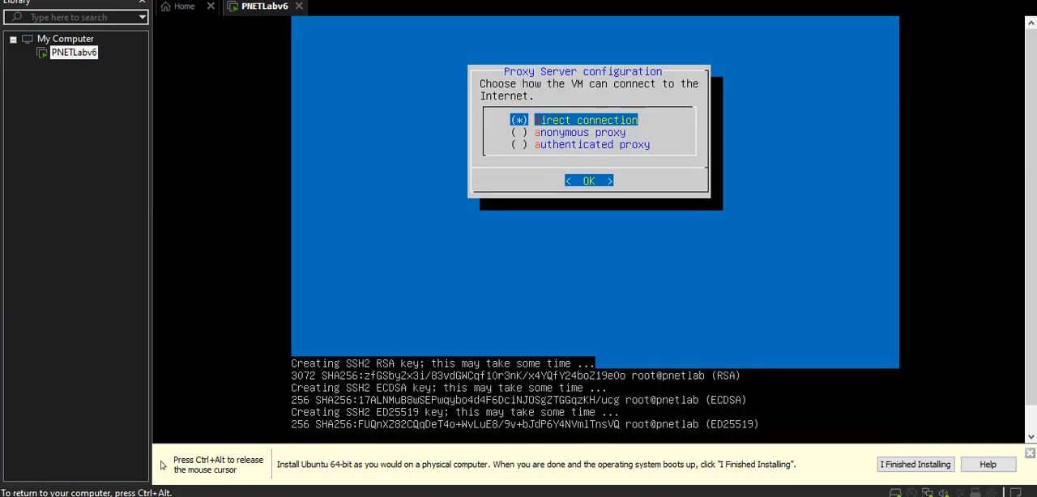
key("Return")
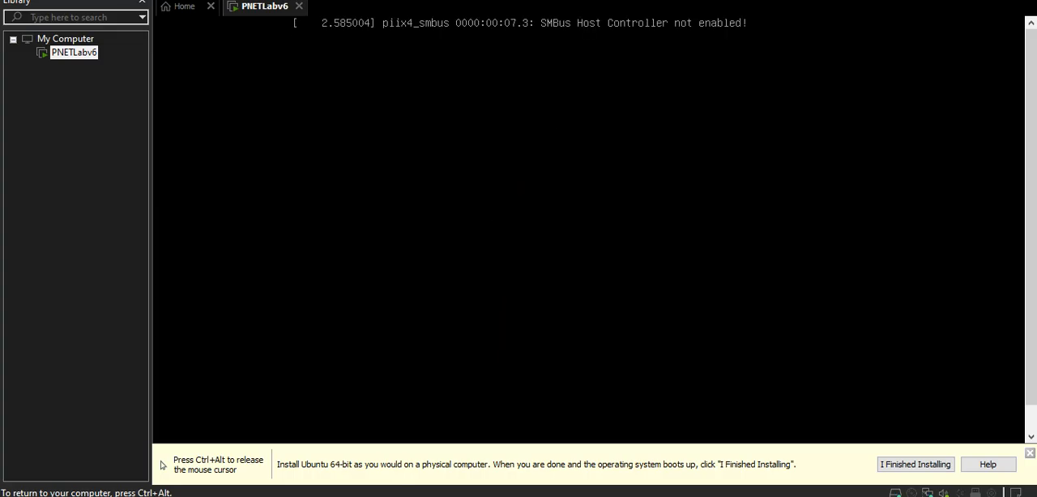
Log in to the restarted PNETLab console as root with the root password and reach the root shell.
key("Return")
key("Return")
key("Return")
key("Return")
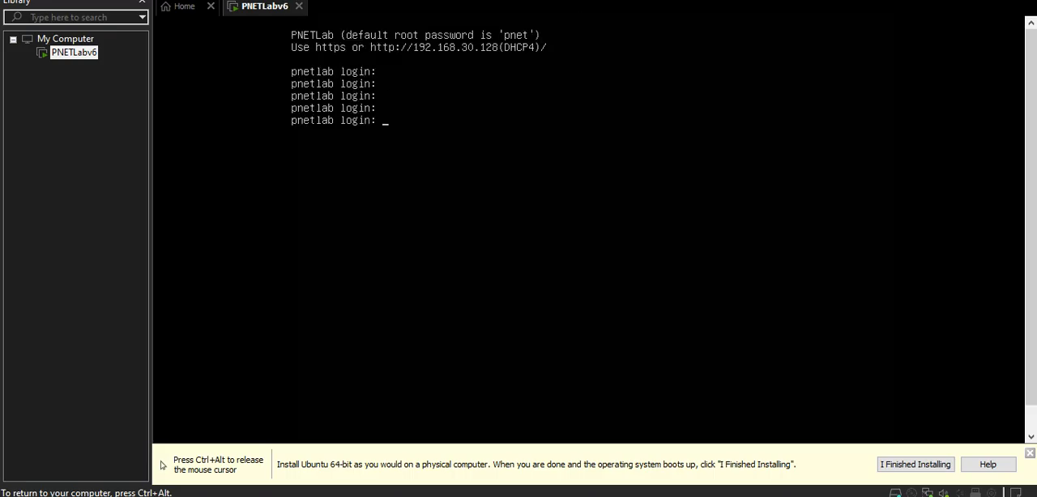
type("root")
key("Return")
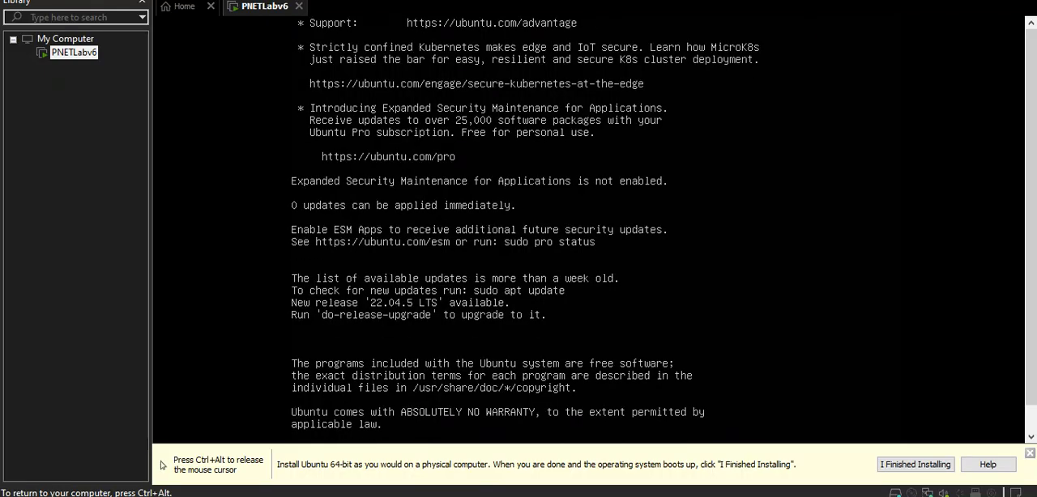
key("Return")
key("Return")
key("Return")
key("Return")
key("Return")
key("Return")
key("Return")
key("Return")
key("Return")
key("Return")
key("Return")
key("Return")
key("Return")
key("Return")
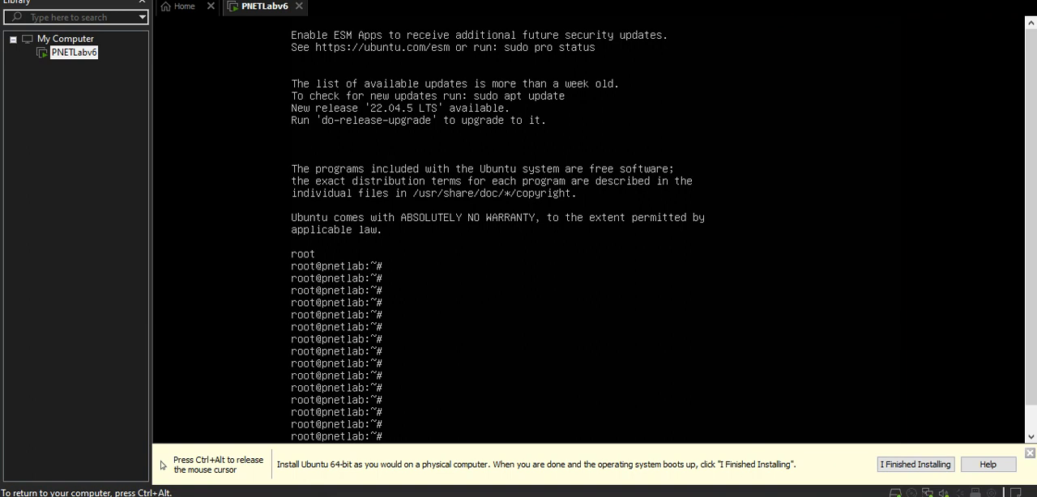
Switch to the text editor, review the PNETLab installation notes, and find the Install ishare2 section in PNETLAB.txt.
key("ctrl+alt")
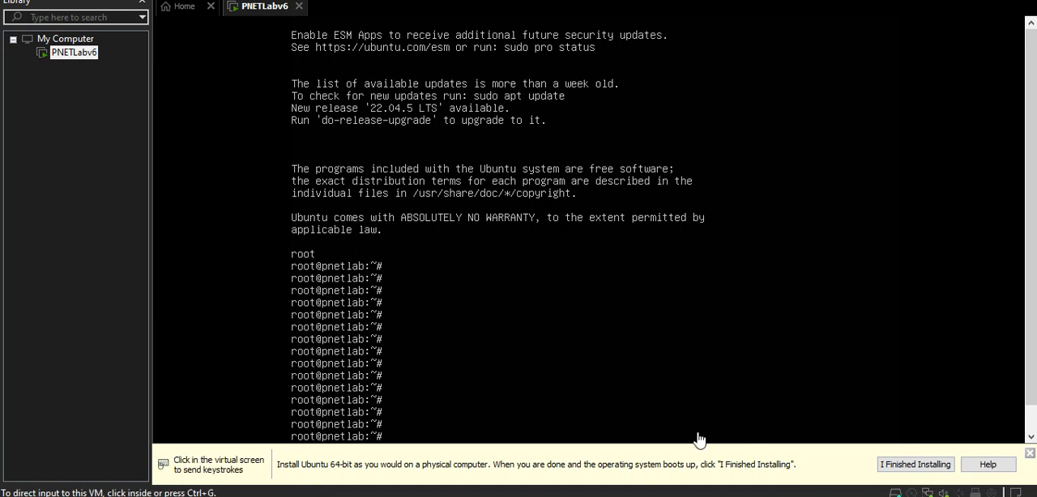
left_click(711, 496)
left_click(532, 291)
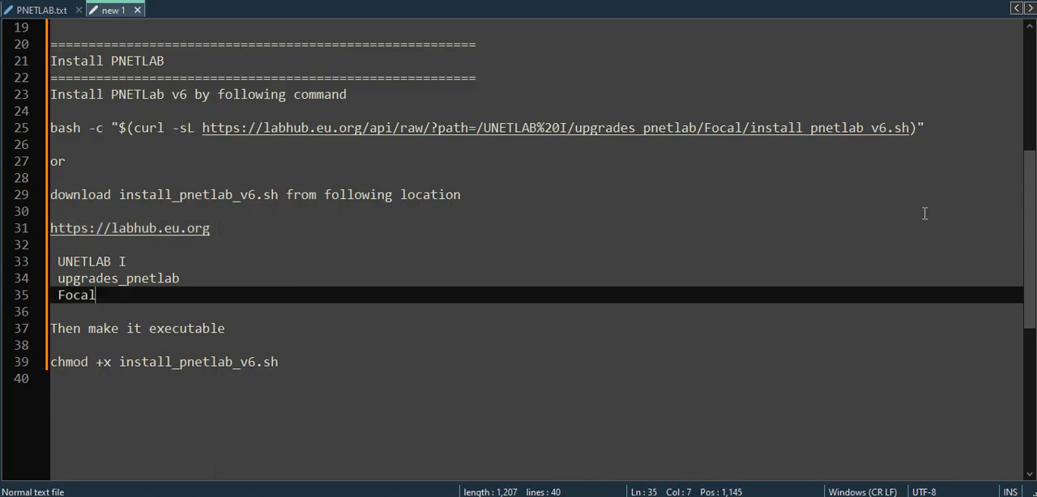
left_click_drag(1018, 193, 715, 195)
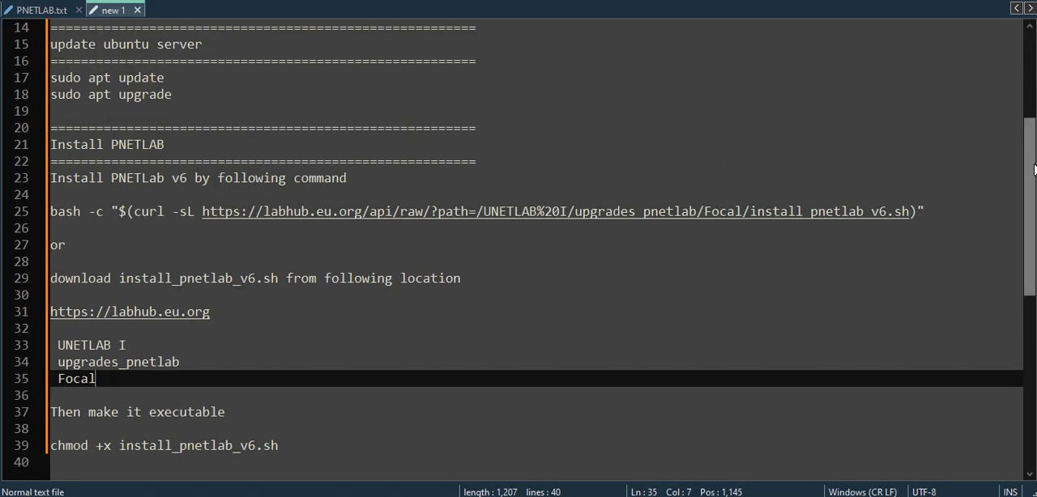
left_click_drag(1032, 198, 1026, 135)
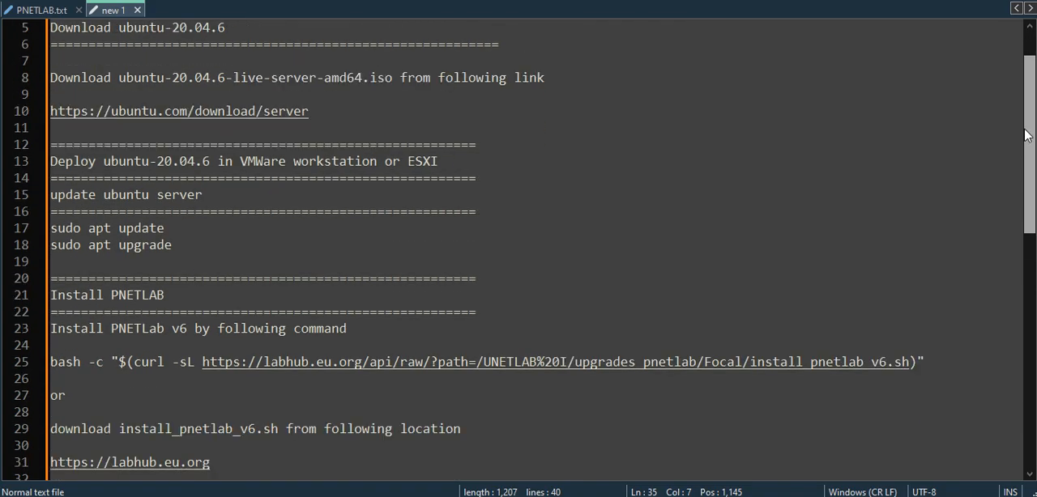
left_click(41, 10)
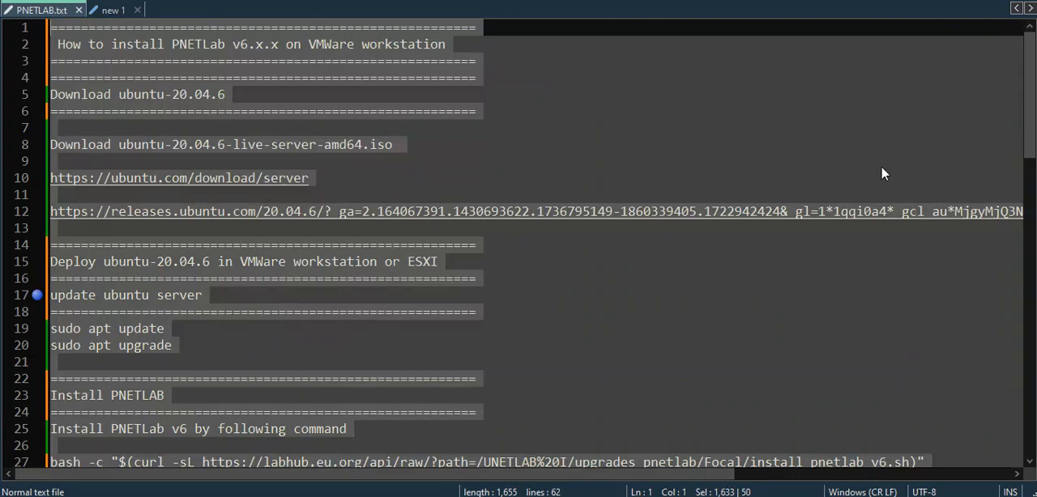
left_click(882, 128)
left_click_drag(1031, 136, 1032, 286)
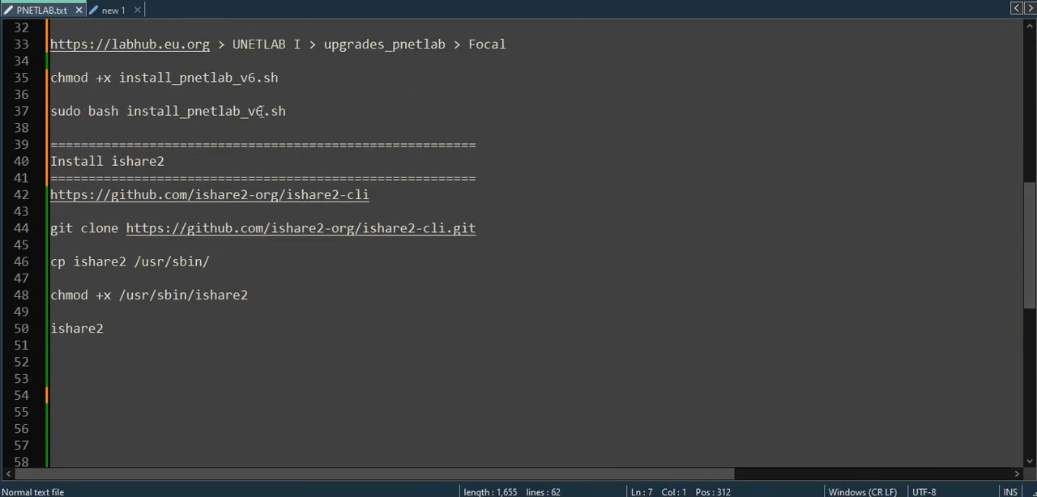
left_click_drag(397, 195, 35, 192)
right_click(148, 192)
left_click(183, 174)
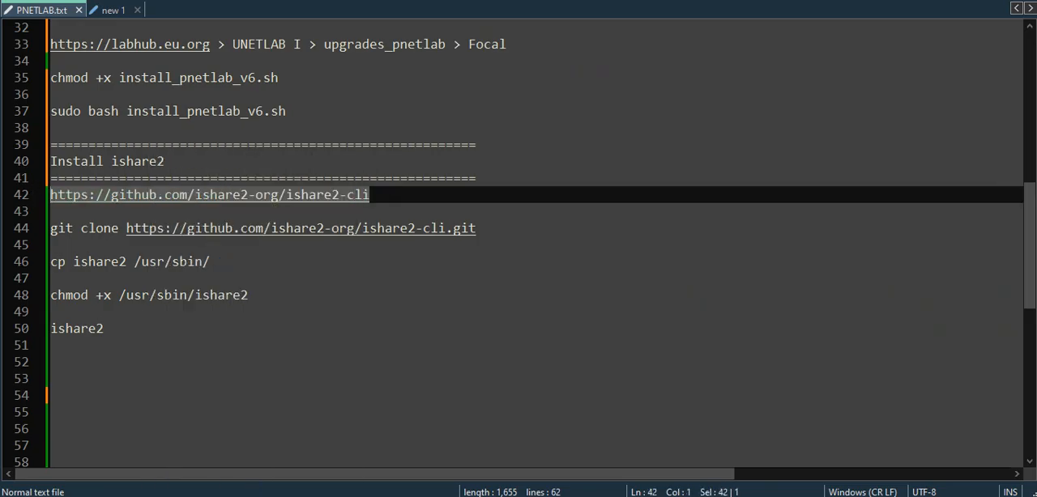
key("alt+Tab")
left_click(364, 11)
right_click(365, 12)
left_click(420, 153)
key("Return")
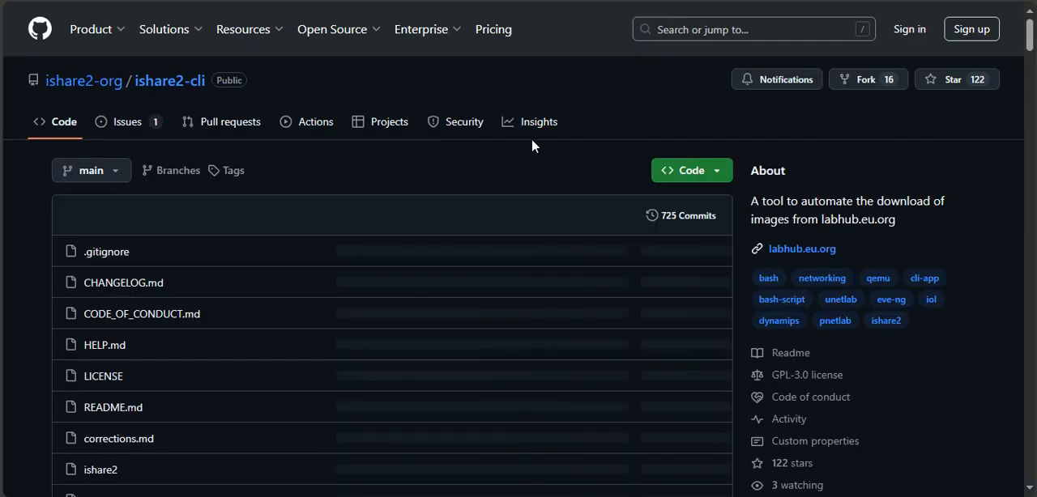
Copy the repository's HTTPS clone URL and paste it on a new line below the git clone command in PNETLAB.txt.
left_click(717, 172)
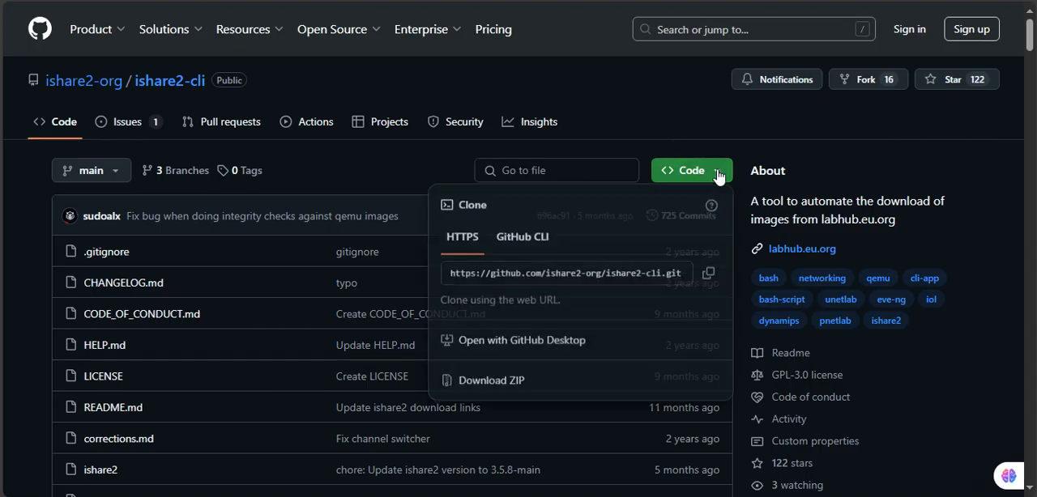
left_click(708, 275)
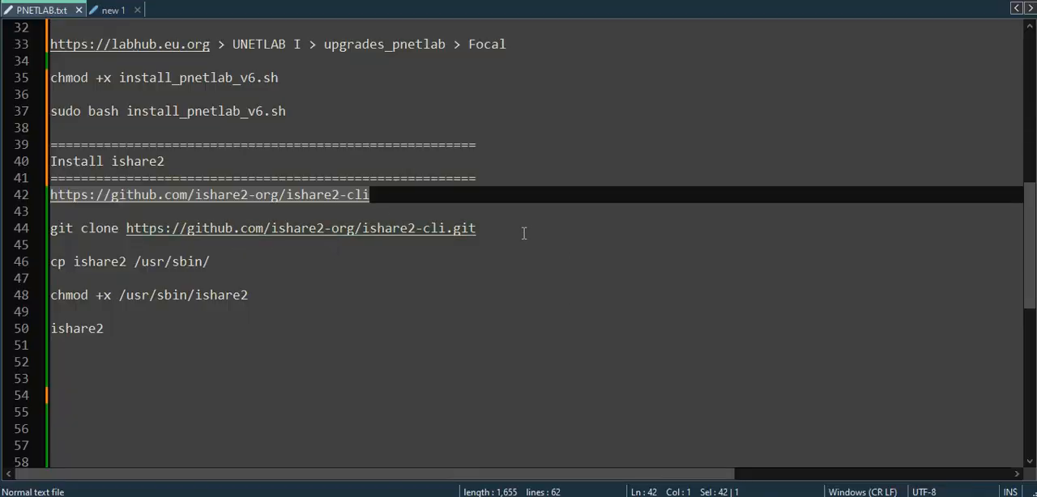
left_click(524, 233)
key("Return")
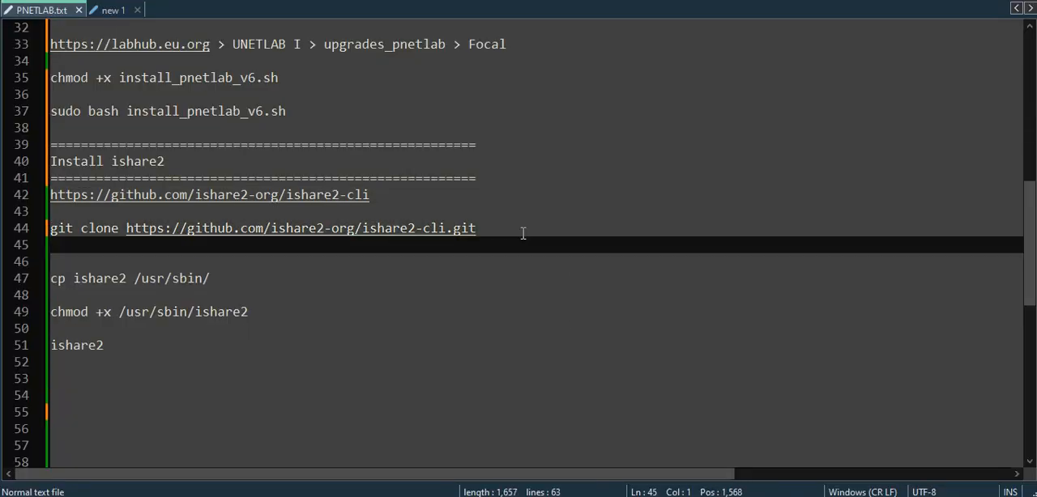
key("ctrl+v")
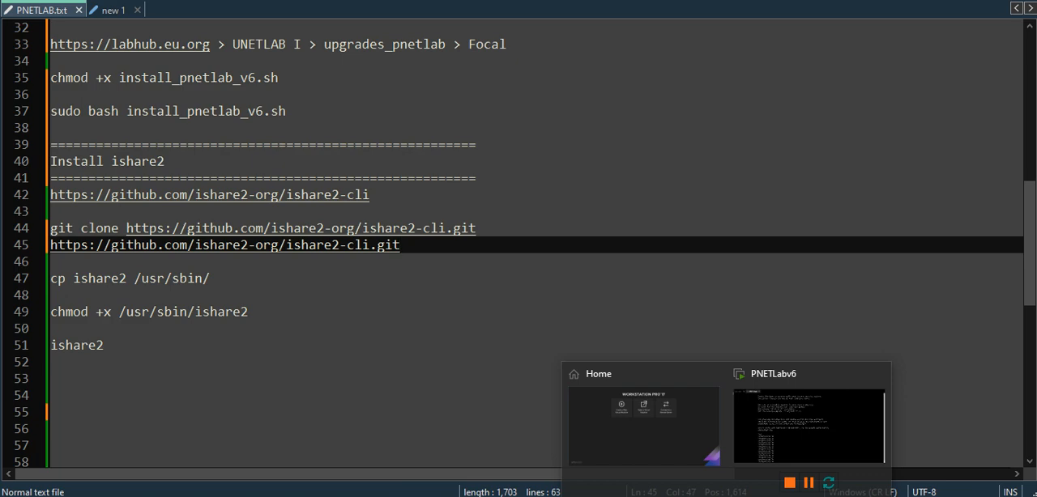
Return to the PNETLabv6 virtual machine, mark the operating system installation as finished, and clear the root console.
left_click(805, 412)
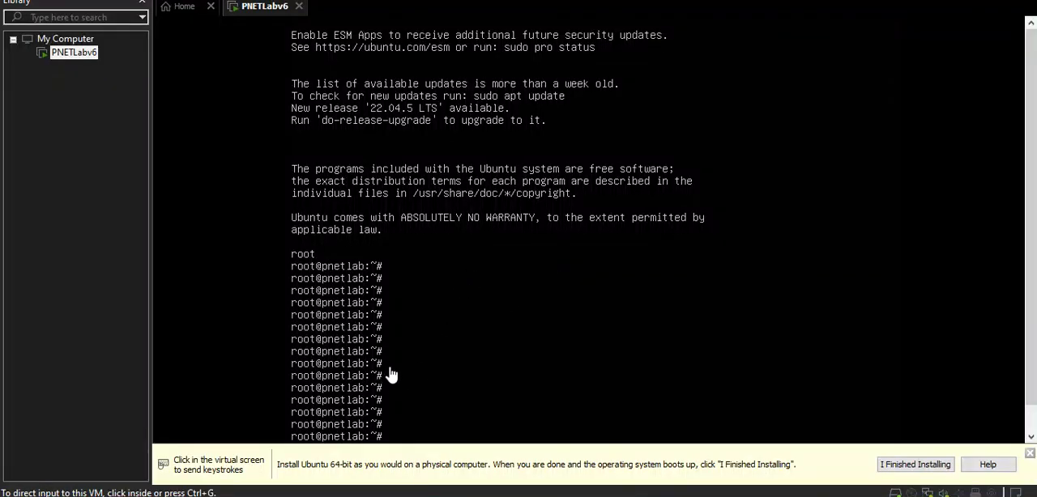
left_click(465, 407)
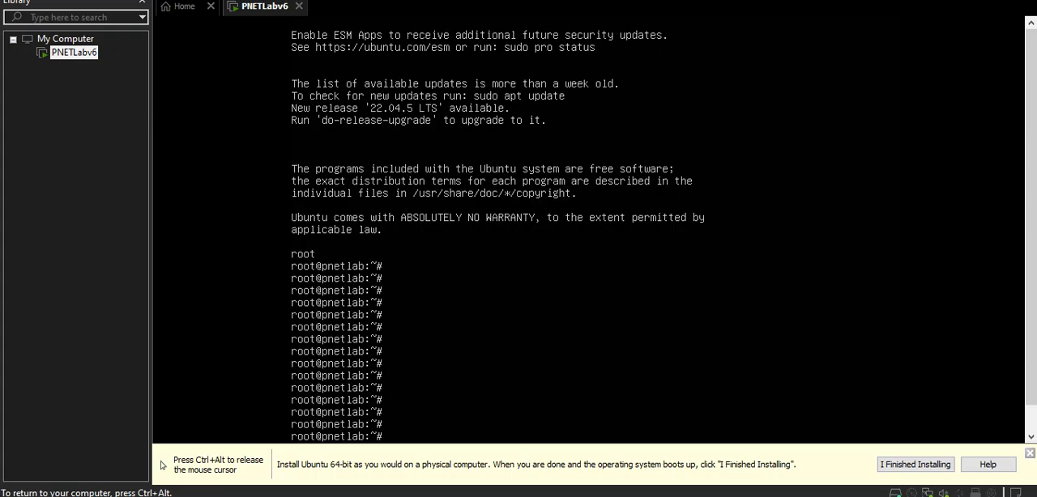
key("Return")
key("Return")
type("cd")
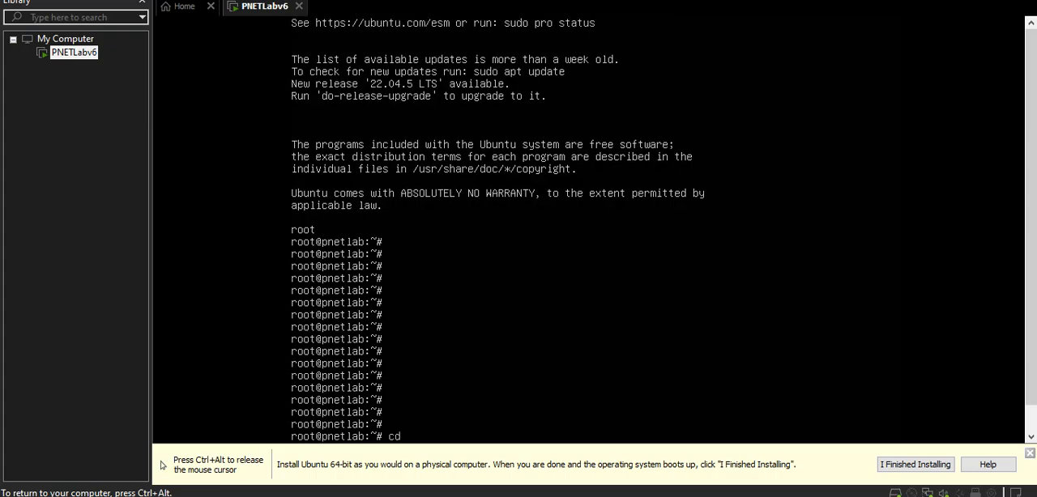
key("ctrl+alt")
left_click(920, 470)
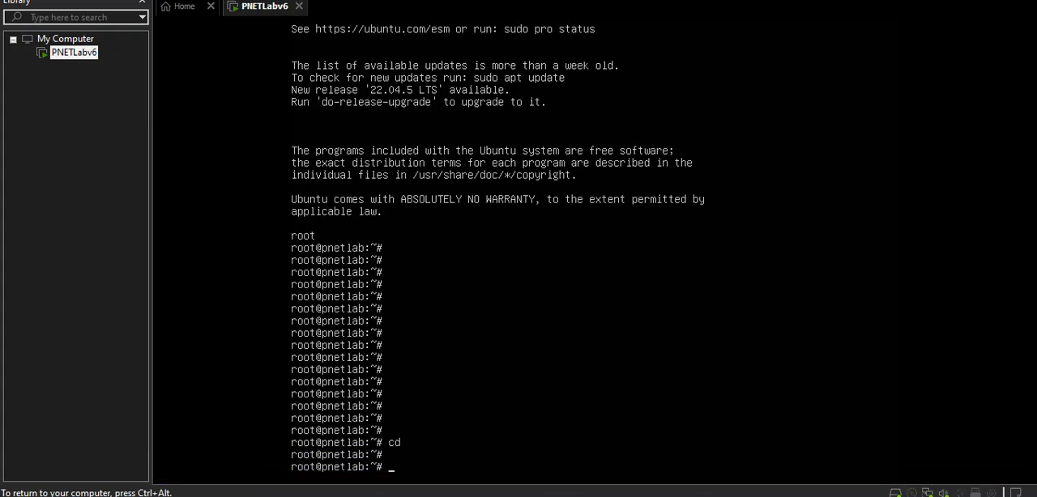
type("clear")
key("Return")
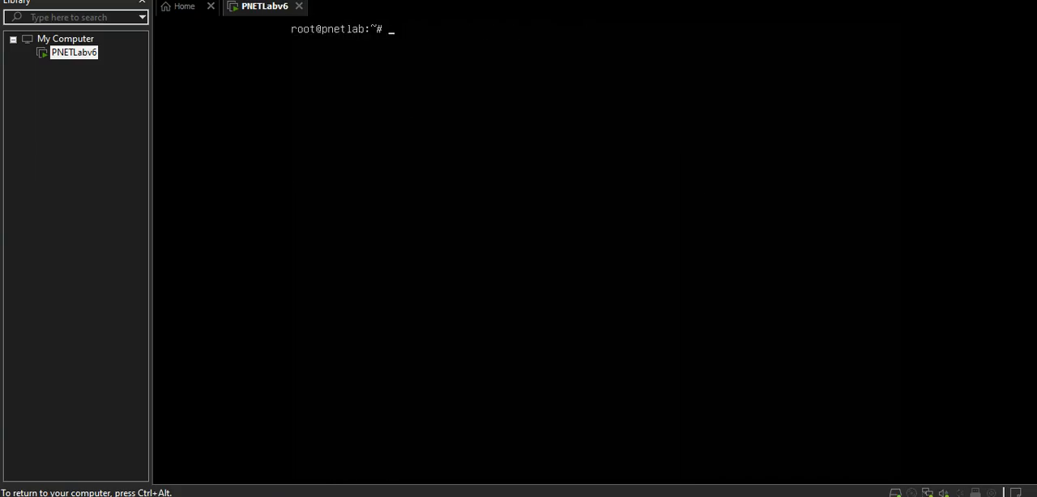
Change to the /opt directory in the console and list its contents.
type("cd /opt")
key("Return")
type("ls")
key("Return")
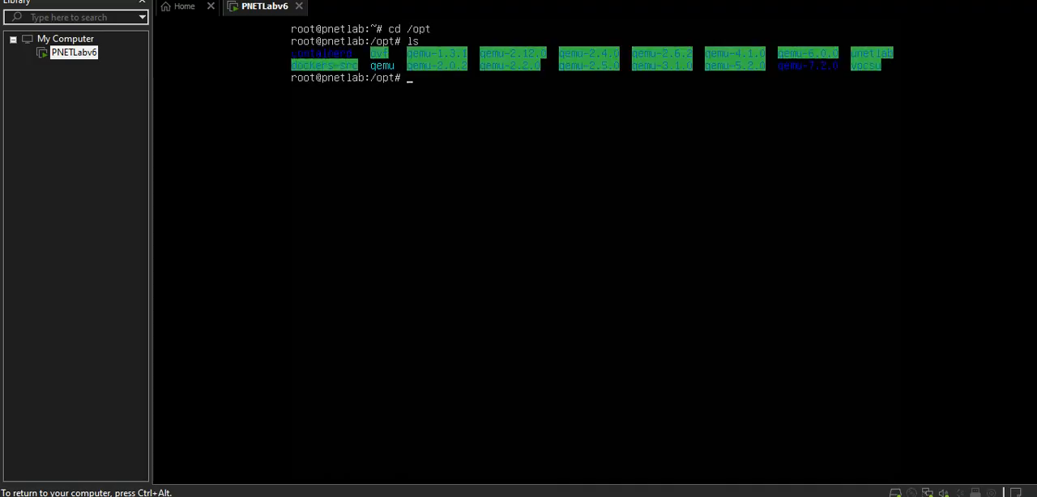
type("git clone")
key("ctrl+alt")
left_click(913, 175)
key("ctrl+alt")
key("alt+Tab")
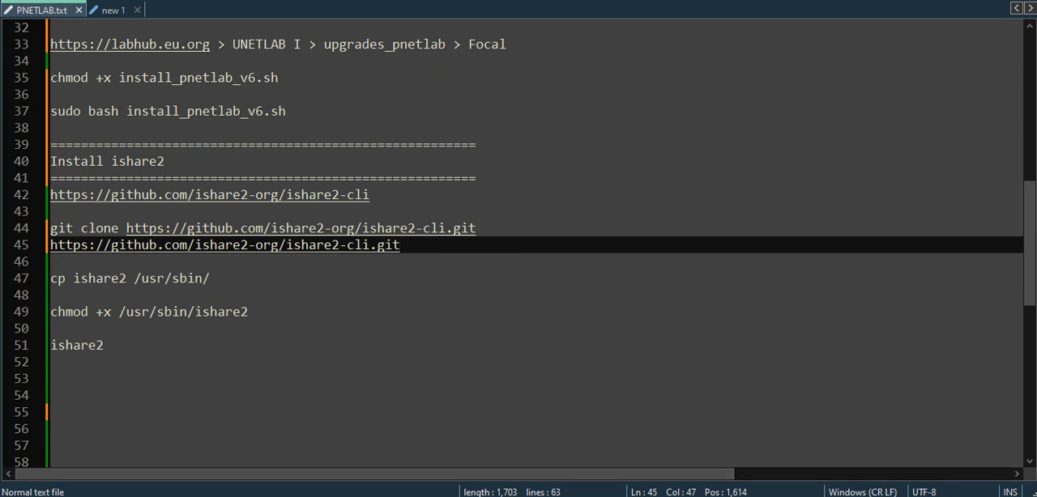
key("alt+Tab")
key("alt+Tab")
key("alt+Tab")
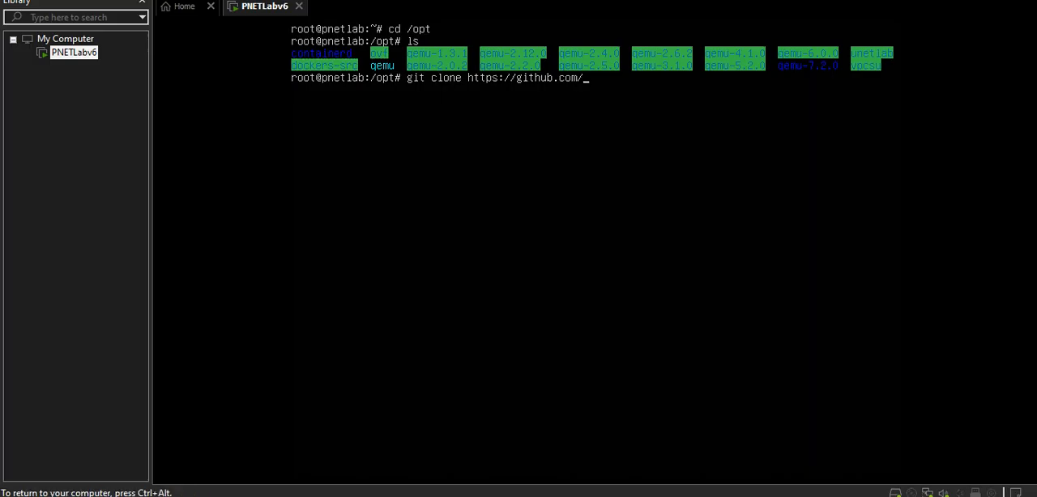
type("ishare")
key("ctrl+alt")
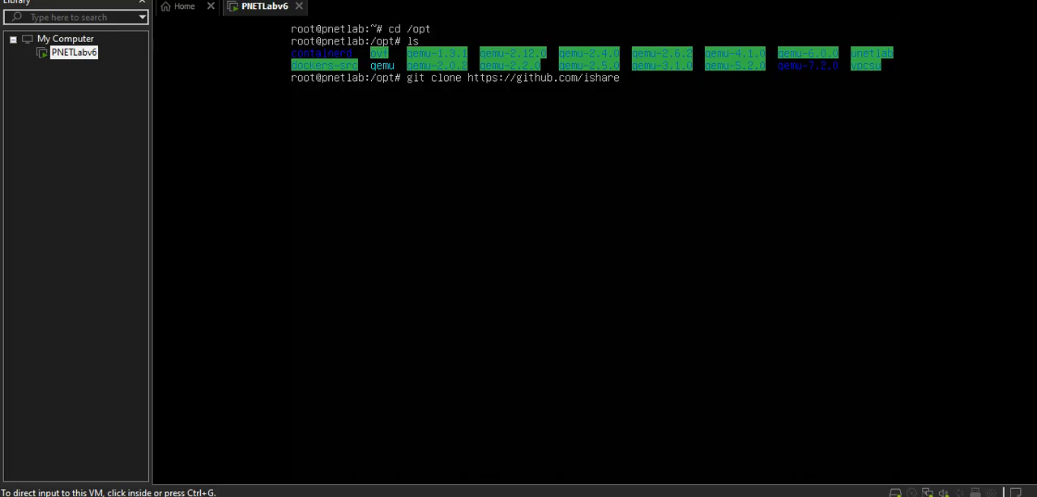
key("alt+Tab")
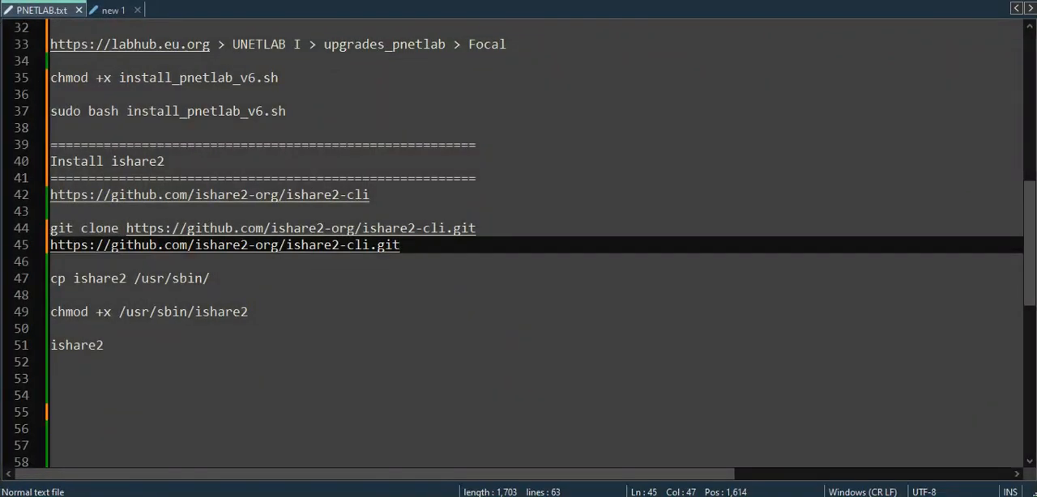
key("alt+Tab")
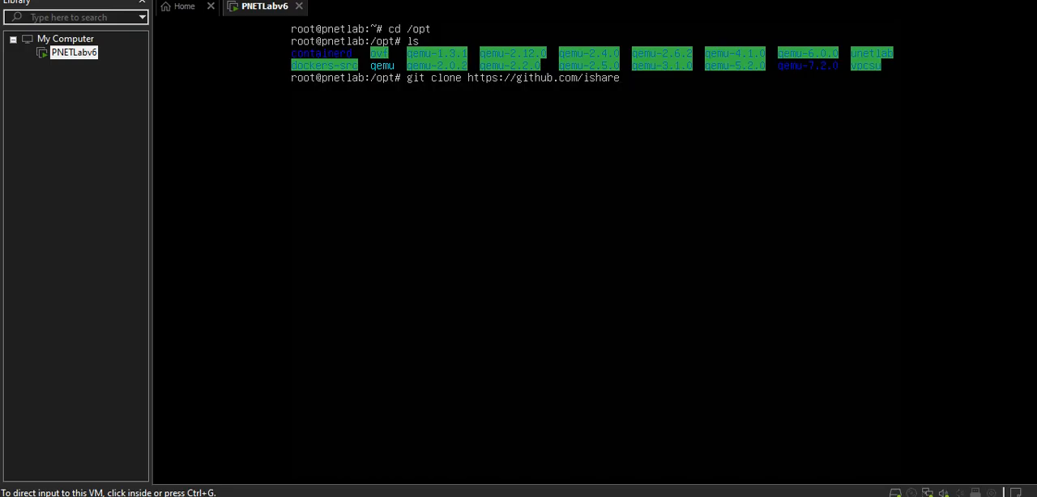
key("ctrl+g")
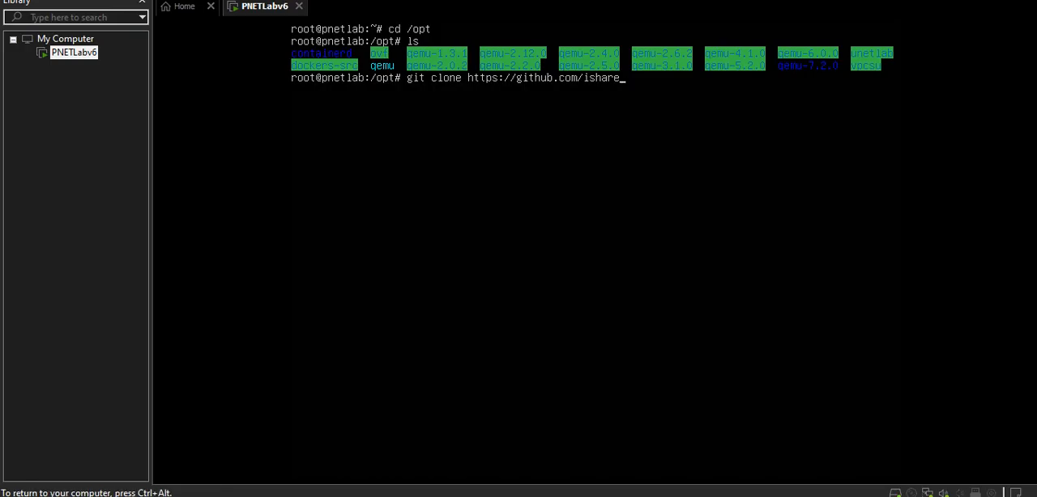
type("2")
key("ctrl+alt")
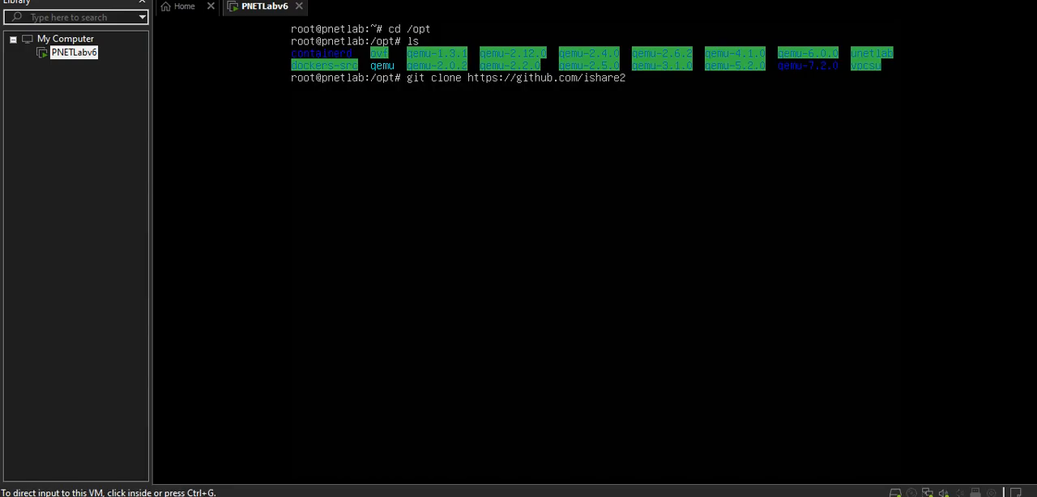
key("alt+Tab")
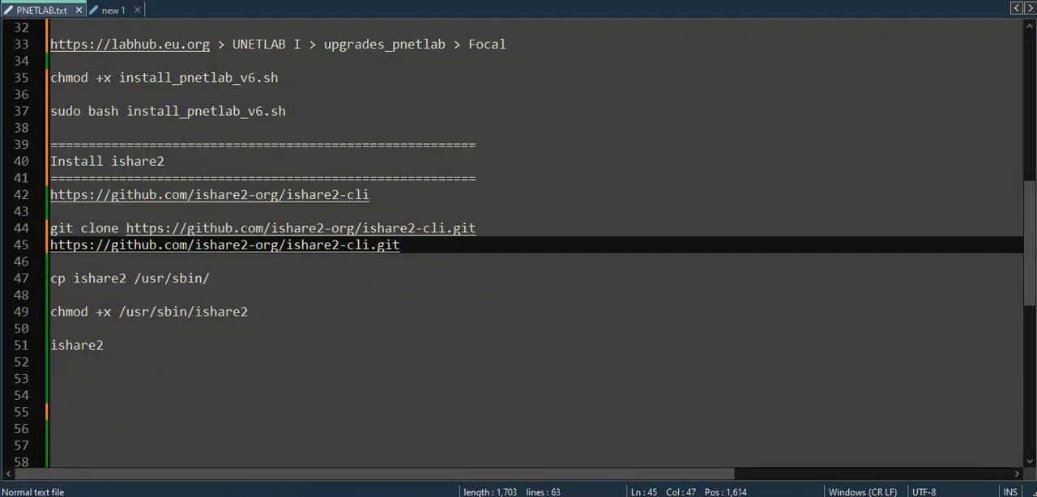
key("alt+Tab")
type("-org/ishare2-cli.git")
left_click(792, 365)
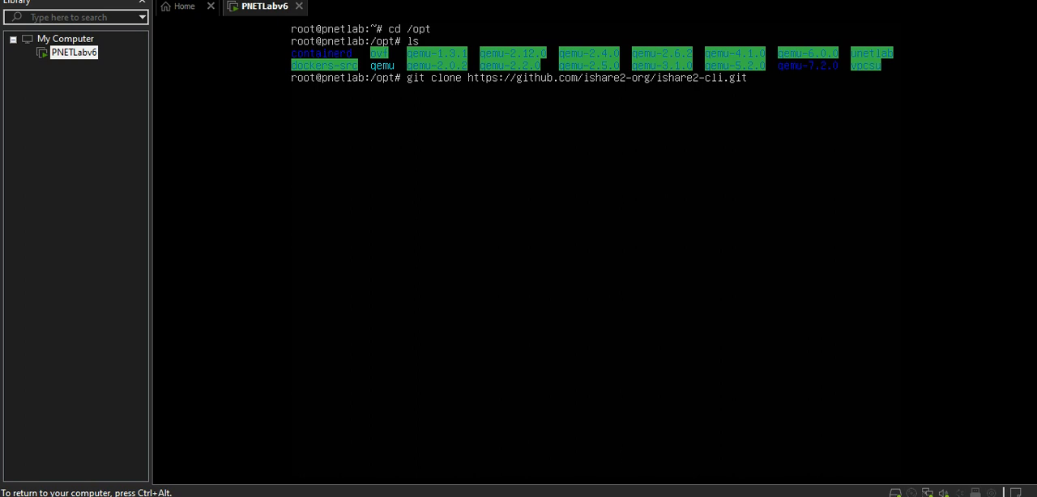
key("Return")
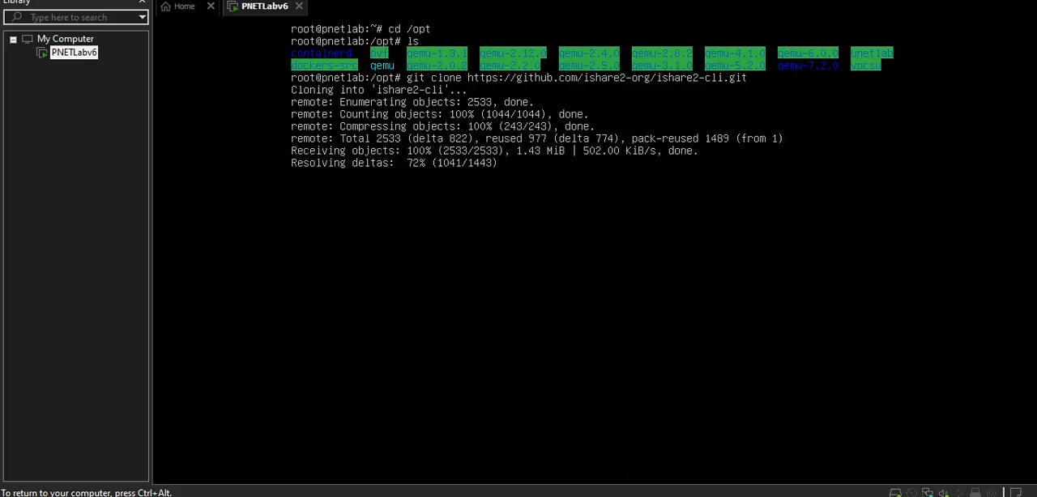
type("ls")
key("Return")
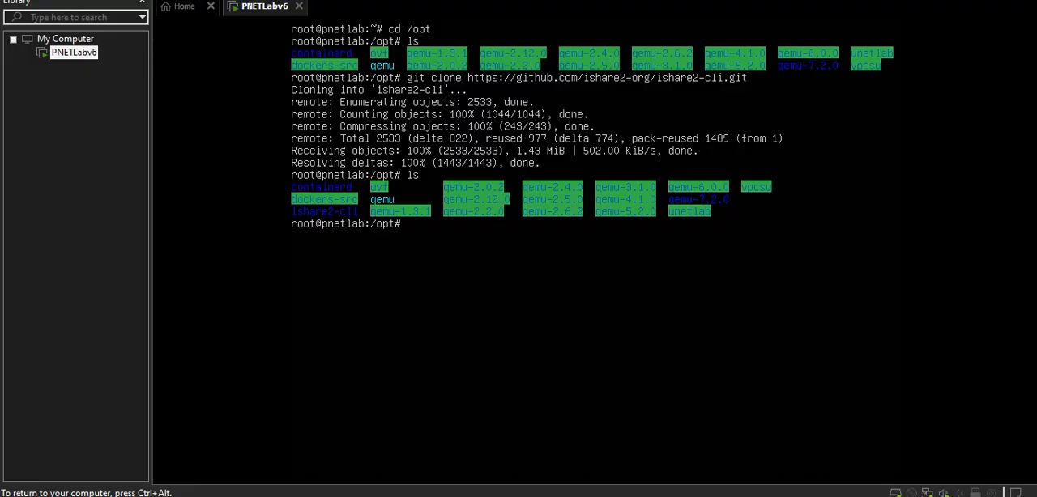
Change to the cloned ishare2-cli directory and list its contents.
type("cd isha")
key("Tab")
key("Return")
type("ls")
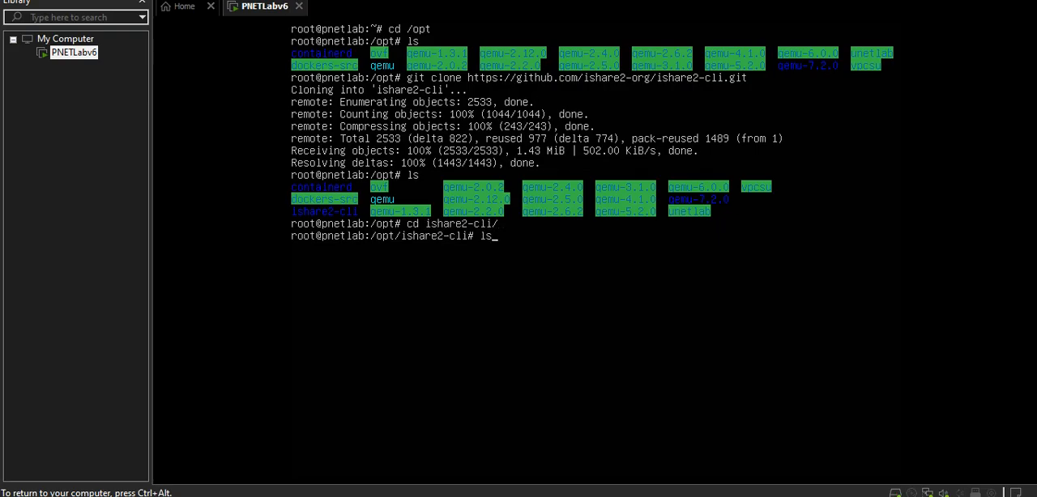
key("Return")
Copy the ishare2 file from the cloned repository to /usr/sbin/, checking the notes for the destination path.
type("cp")
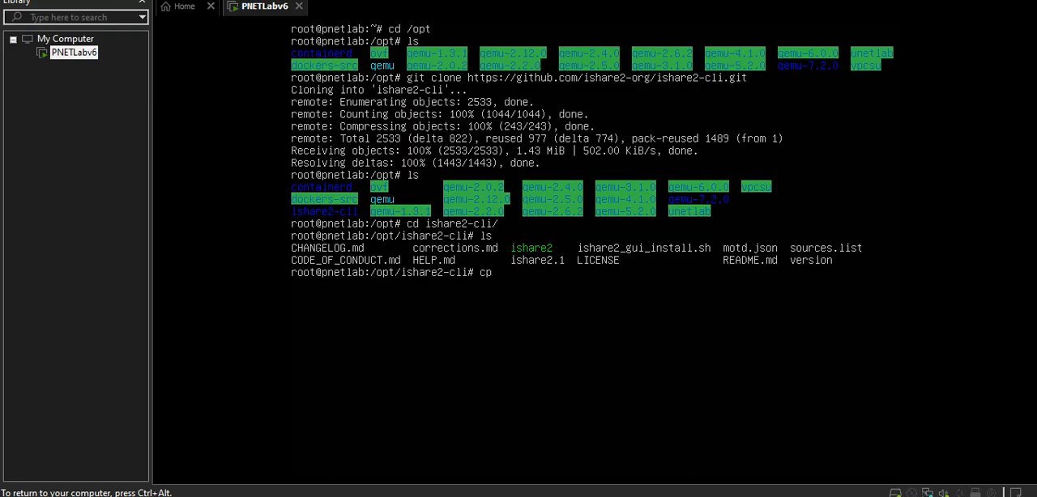
type(" ish")
key("Tab")
key("alt+Tab")
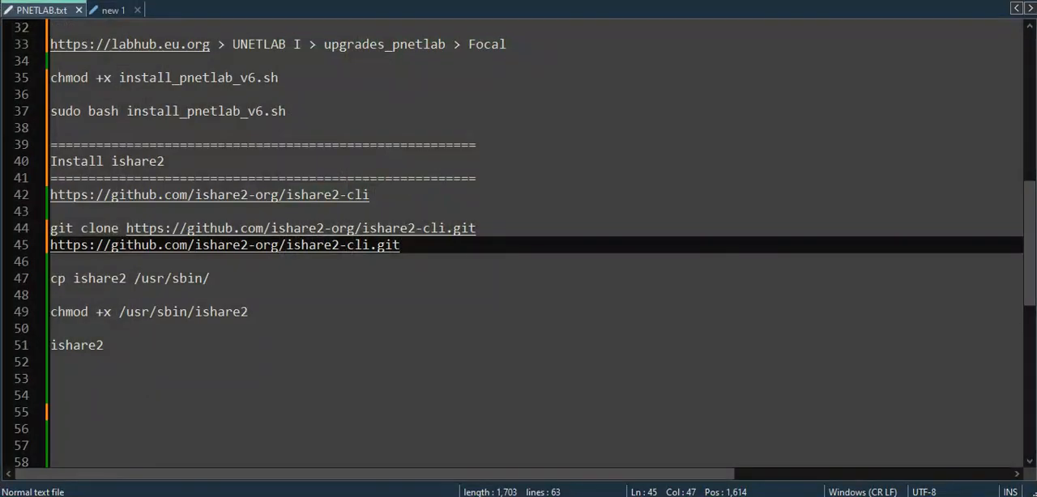
key("alt+Tab")
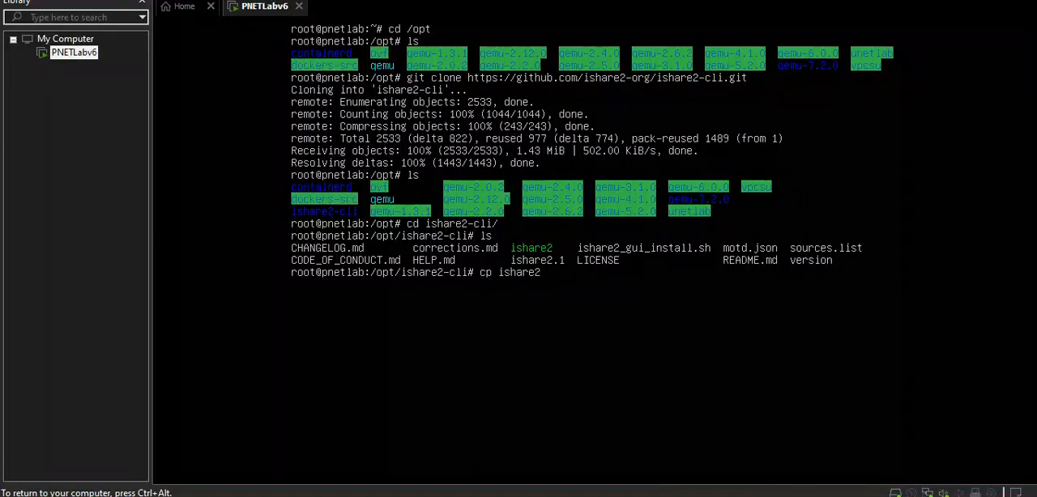
type("usr/sbin/")
key("Return")
Change to the /usr/sbin directory and make the ishare2 file executable with chmod +x.
type("cd ")
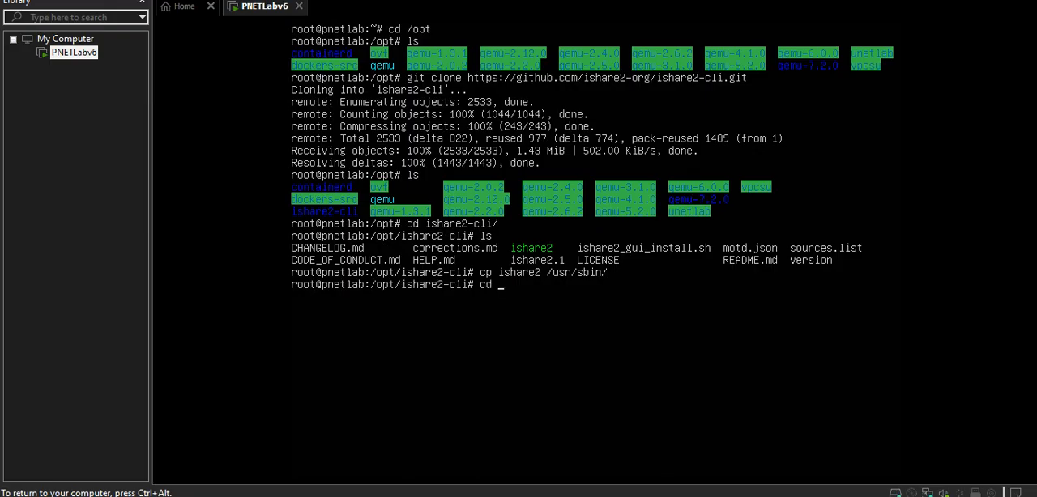
type("/usr/sbin")
key("Return")
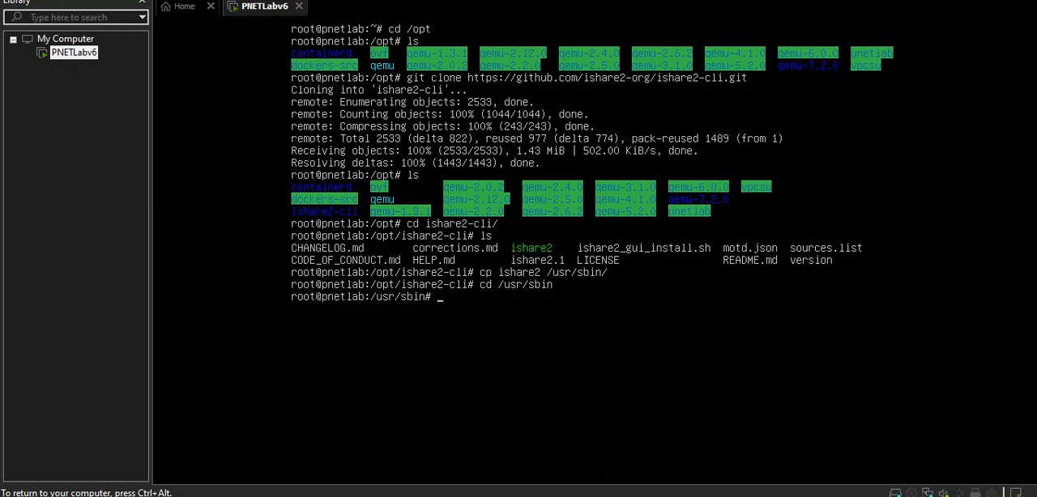
type("chmod +x ishare2")
key("Return")
Run ishare2 from the console to start its initial setup.
type("ishare")
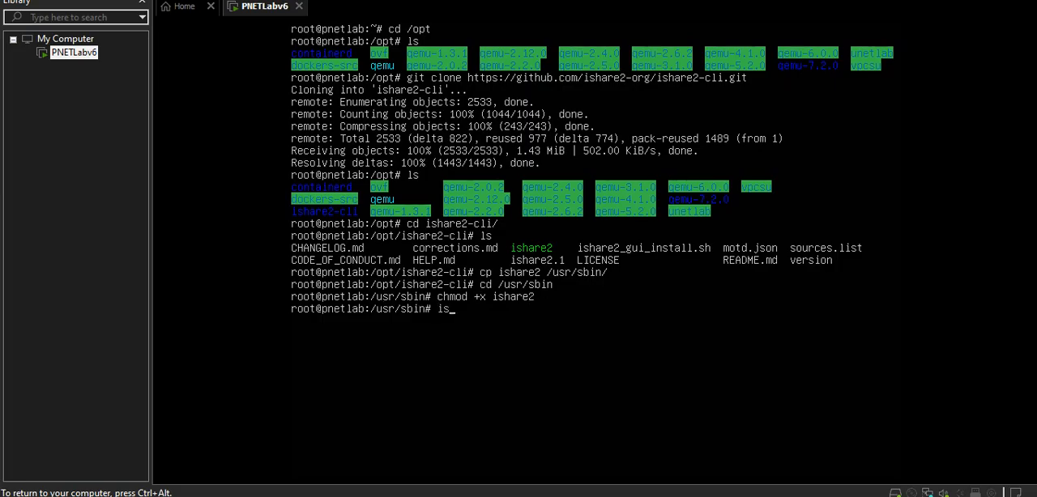
type("2")
key("Return")
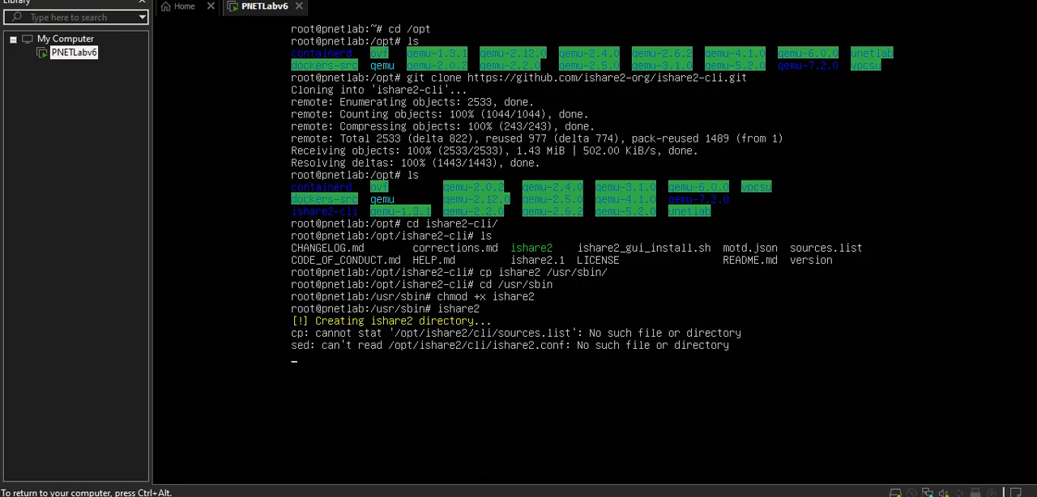
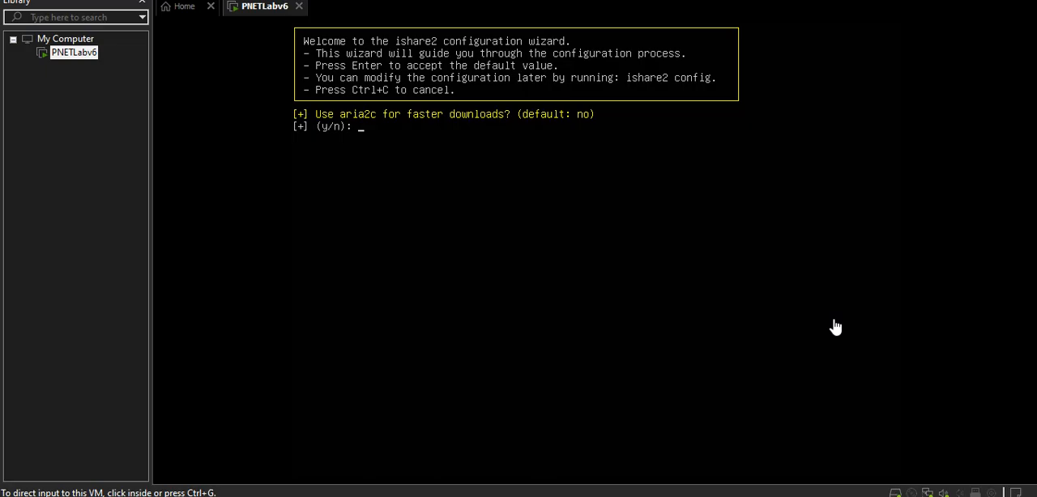
Accept using aria2c for faster downloads in the ishare2 configuration wizard.
left_click(835, 328)
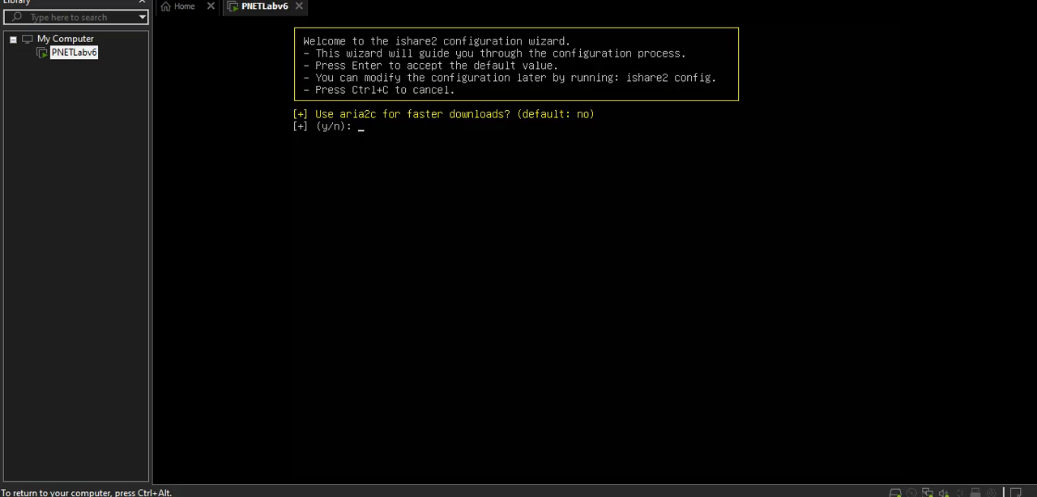
type("y")
key("Return")
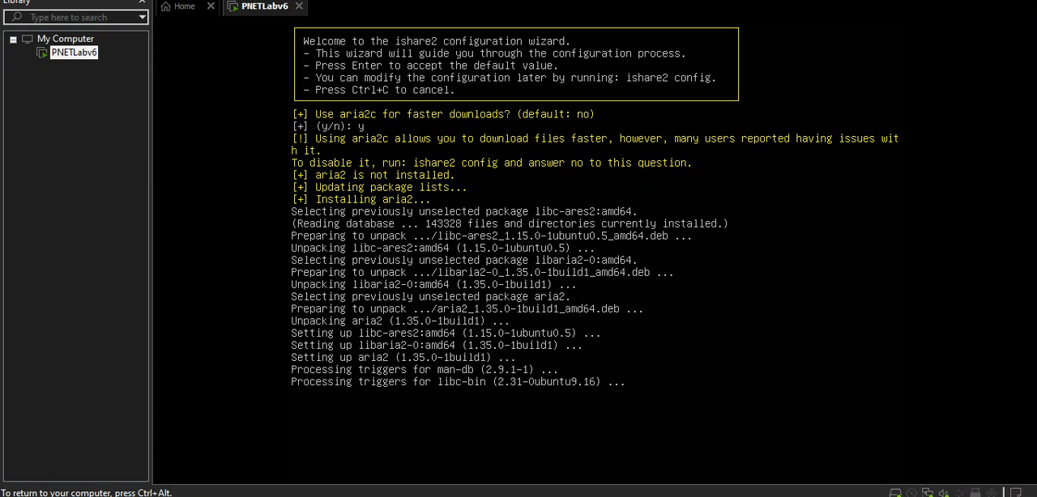
key("ctrl+alt")
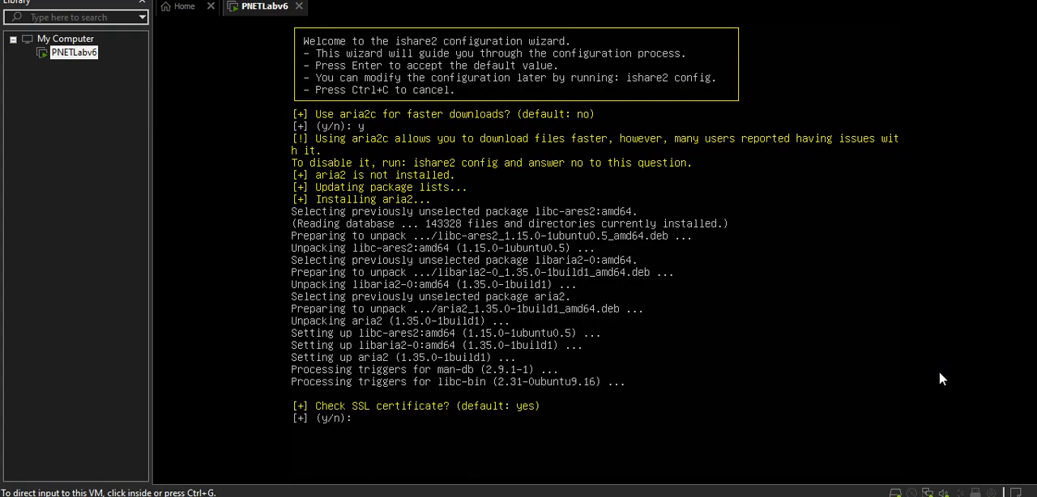
Answer y to enable SSL certificate checking in the ishare2 configuration wizard.
left_click(887, 270)
type("y")
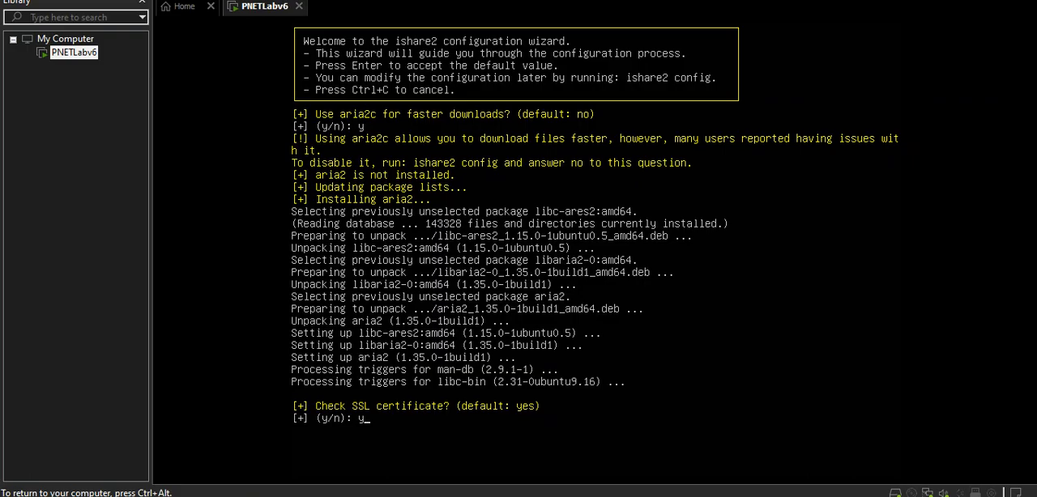
key("Return")
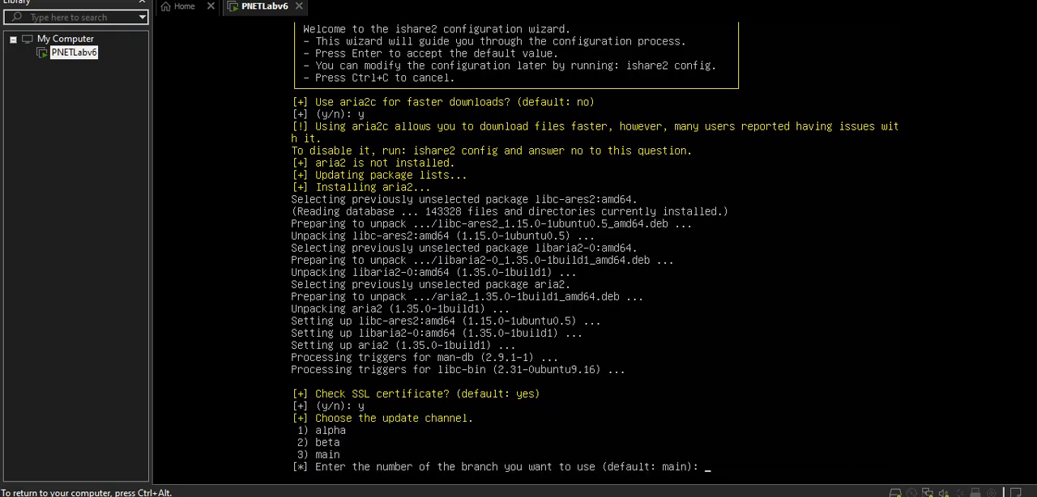
Choose update channel 3 (main) and mirror option 1 (Rotate mirrors) to complete the ishare2 configuration.
type("3")
key("Return")
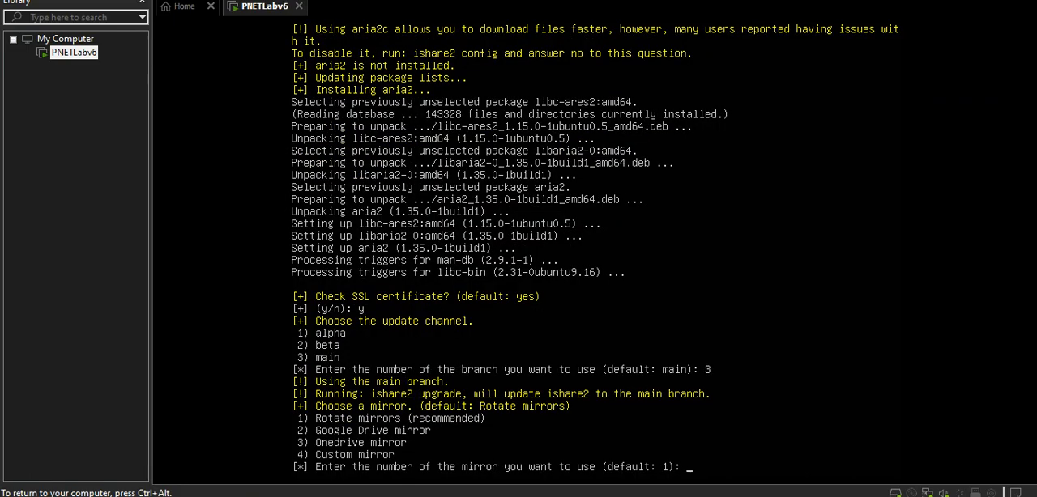
type("1")
key("Return")
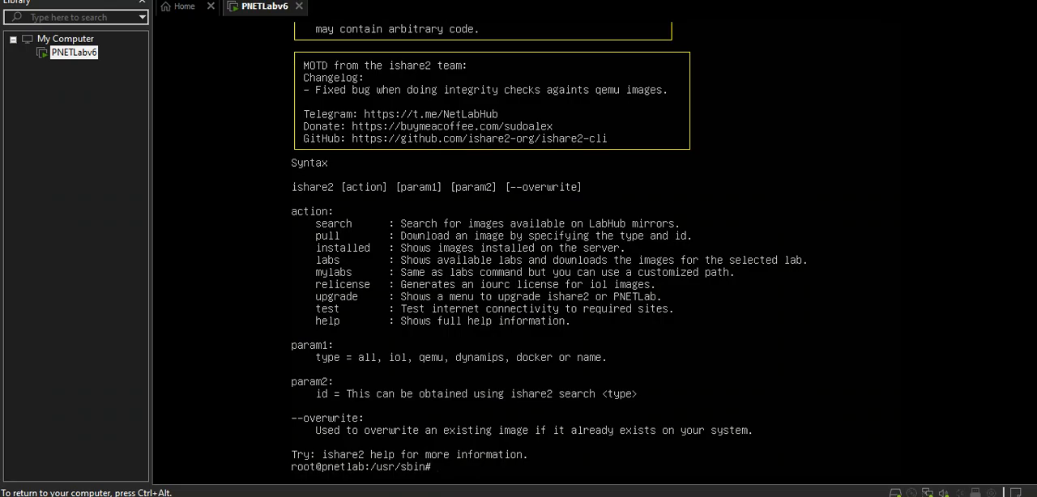
Clear the ishare2 syntax help from the console.
key("Return")
key("Return")
key("Return")
key("Return")
key("Return")
key("Return")
key("Return")
key("Return")
key("Return")
key("Return")
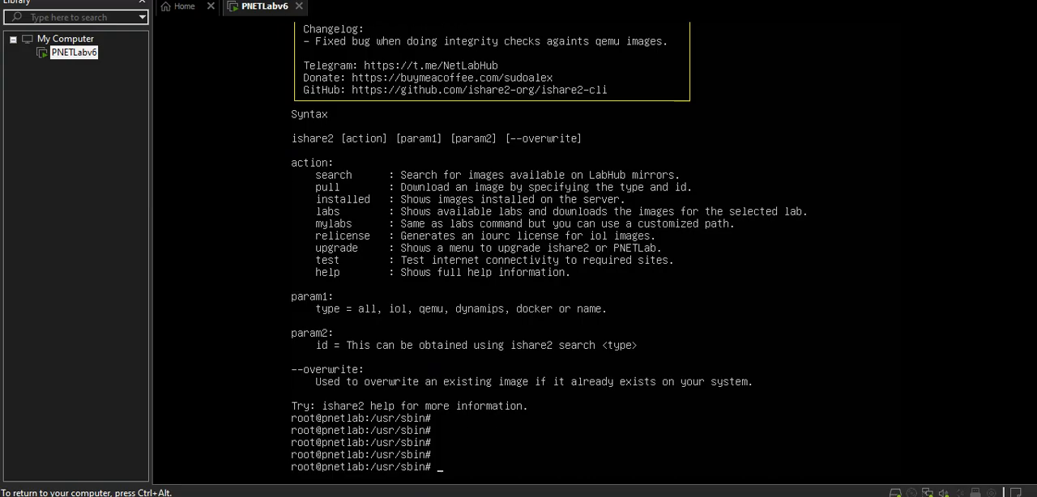
key("Return")
type("ishare")
key("BackSpace")
key("BackSpace")
key("BackSpace")
key("BackSpace")
key("BackSpace")
key("BackSpace")
type("clear")
key("Return")
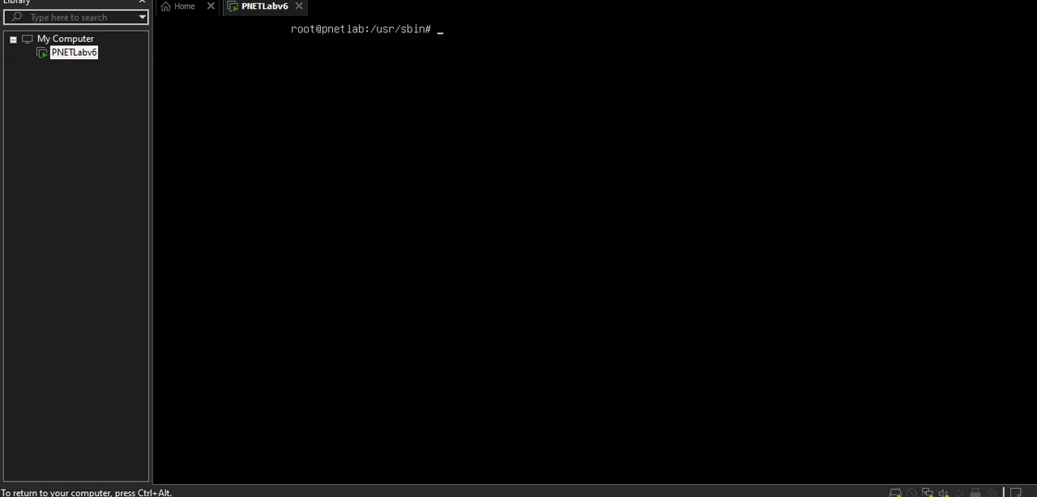
List the available IOL images by running ishare2 search bin.
type("ishare2 sera")
key("BackSpace")
key("Tab")
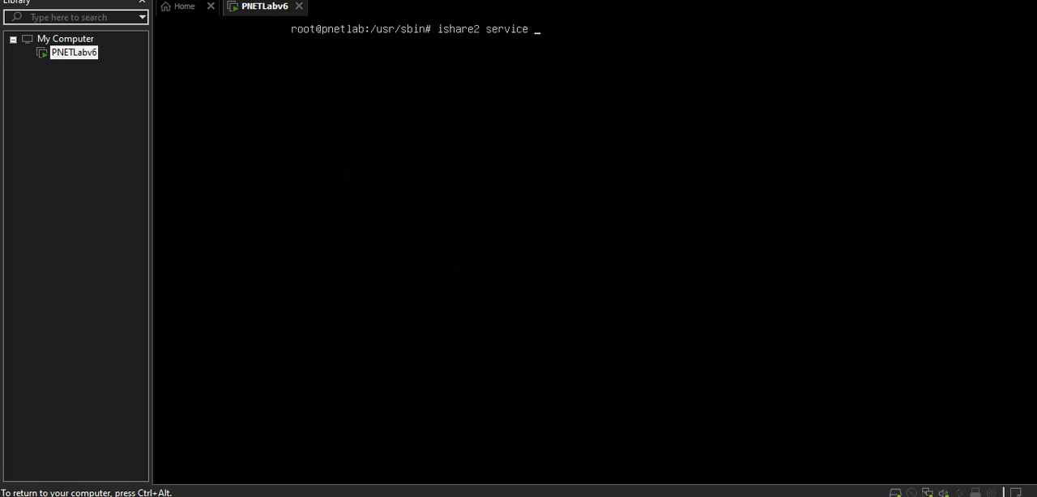
key("BackSpace")
key("BackSpace")
key("BackSpace")
key("BackSpace")
key("BackSpace")
key("BackSpace")
type("arch bin")
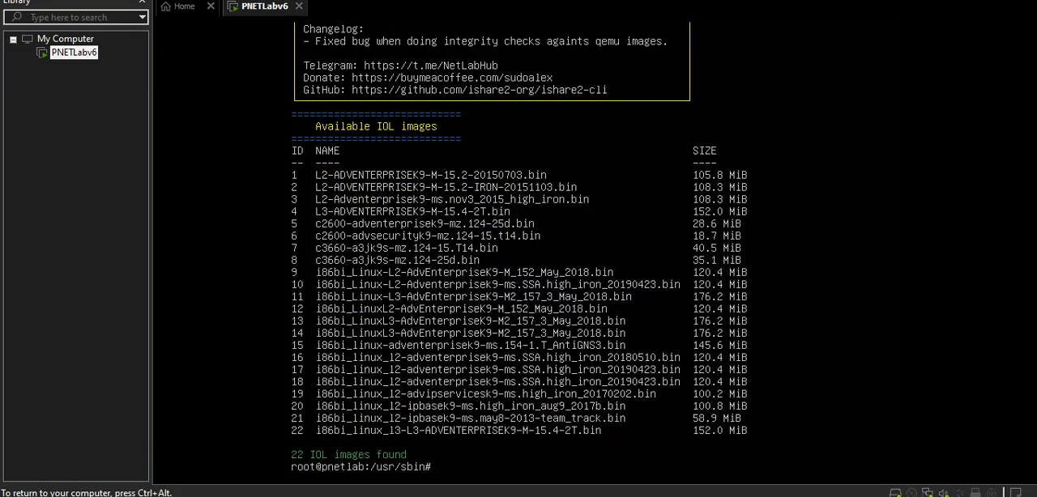
Discard the recalled command and clear the IOL image list from the console.
key("Up")
key("BackSpace")
key("BackSpace")
key("BackSpace")
key("BackSpace")
key("BackSpace")
key("BackSpace")
key("BackSpace")
key("BackSpace")
key("BackSpace")
key("BackSpace")
key("BackSpace")
key("BackSpace")
key("BackSpace")
key("BackSpace")
key("BackSpace")
key("BackSpace")
key("BackSpace")
key("BackSpace")
type("clear")
key("Return")
List the available QEMU images by running ishare2 search qemu.
type("ishar")
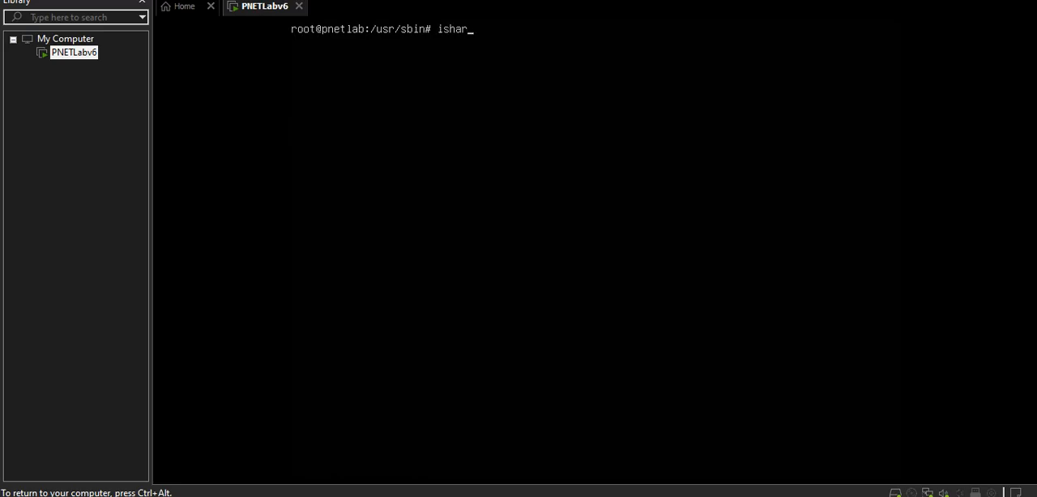
type("e2 searcg")
key("BackSpace")
key("BackSpace")
key("BackSpace")
type("rch qemu")
key("Return")
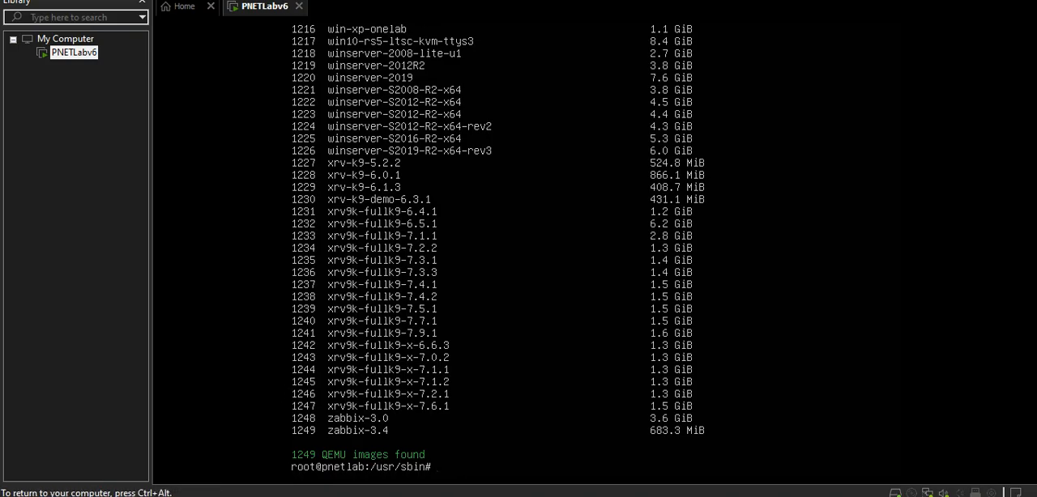
Clear the console and enter ishare2 pull bin at the prompt without running it.
type("clear")
key("Return")
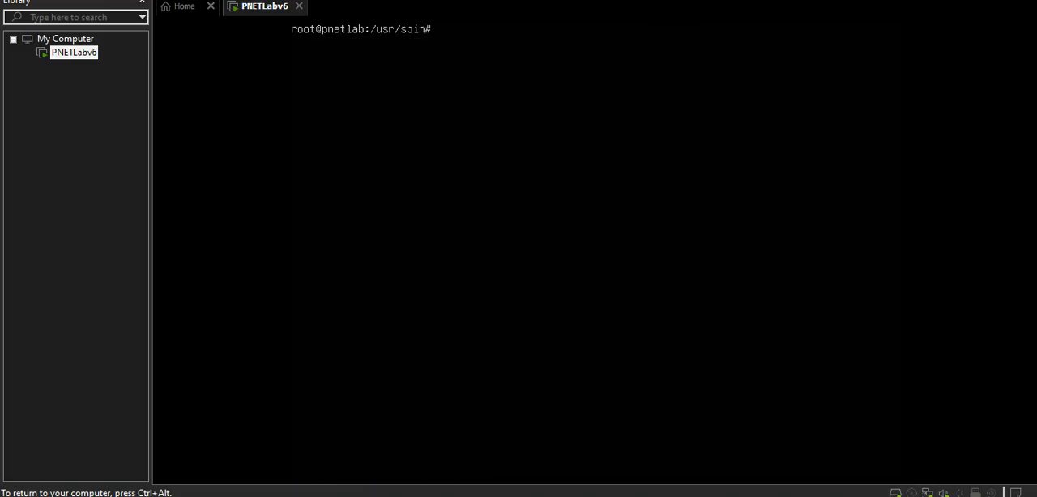
type("ishare2 pull")
type("bin")
key("ctrl+alt")
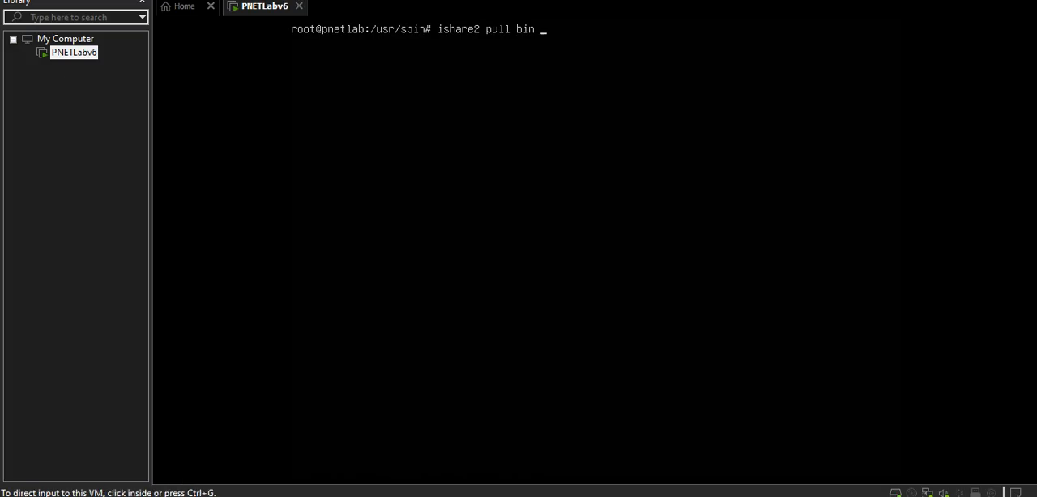